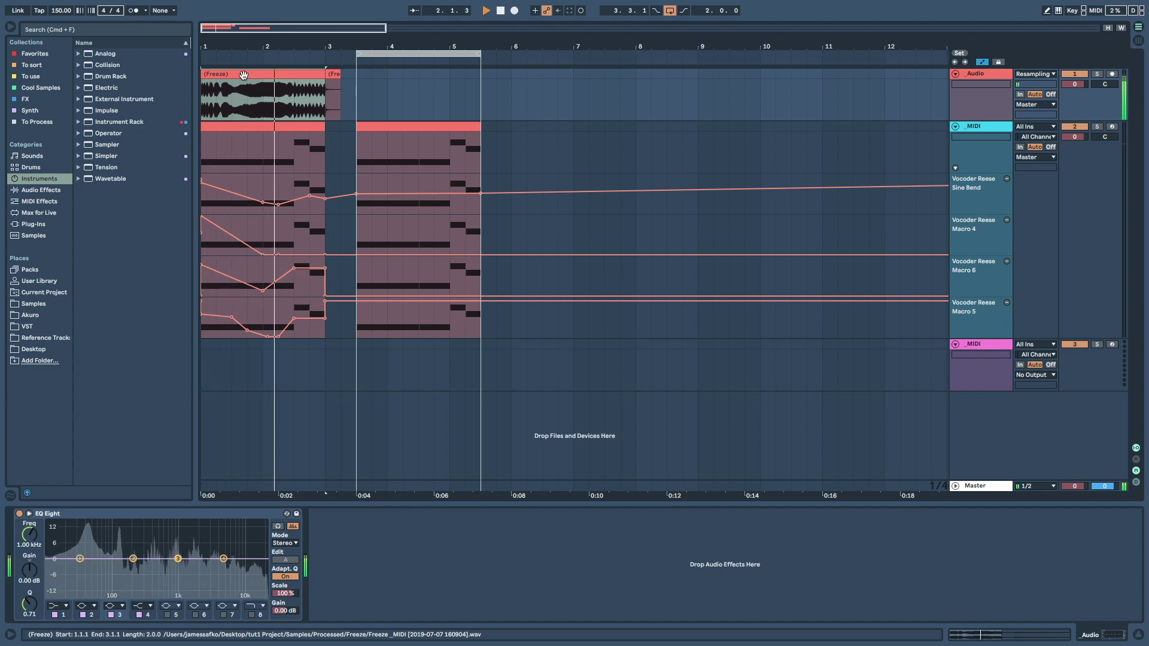
- Examine the MIDI track's Vocoder Reese rack and its device chain, and audition the first MIDI clip
key("space")
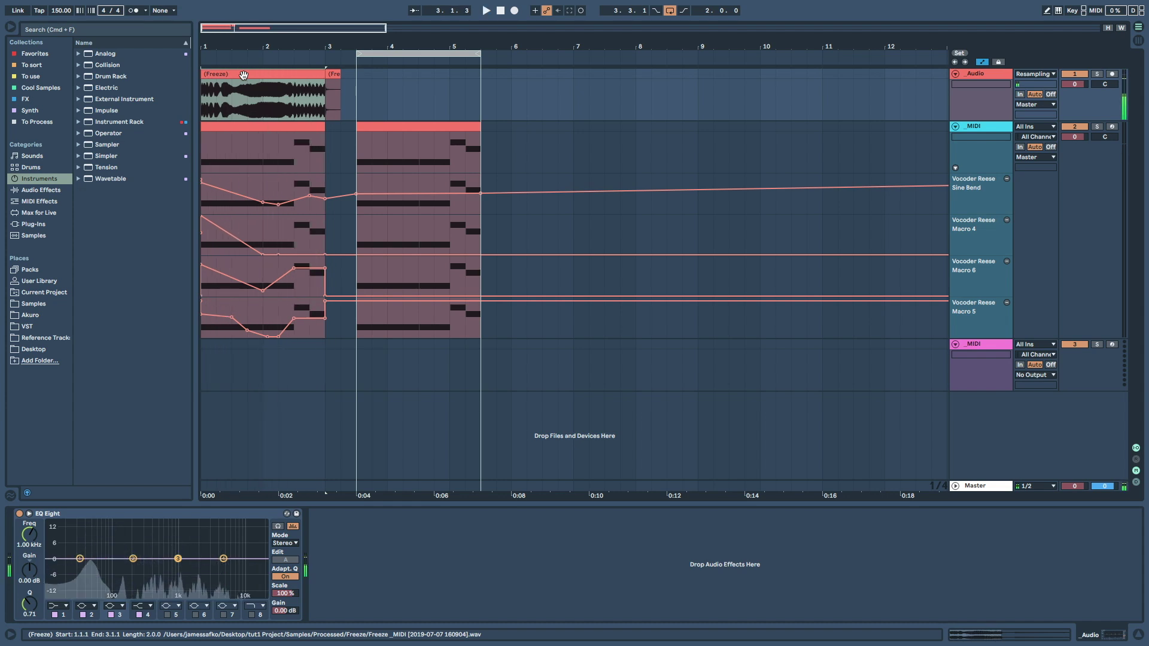
left_click(976, 134)
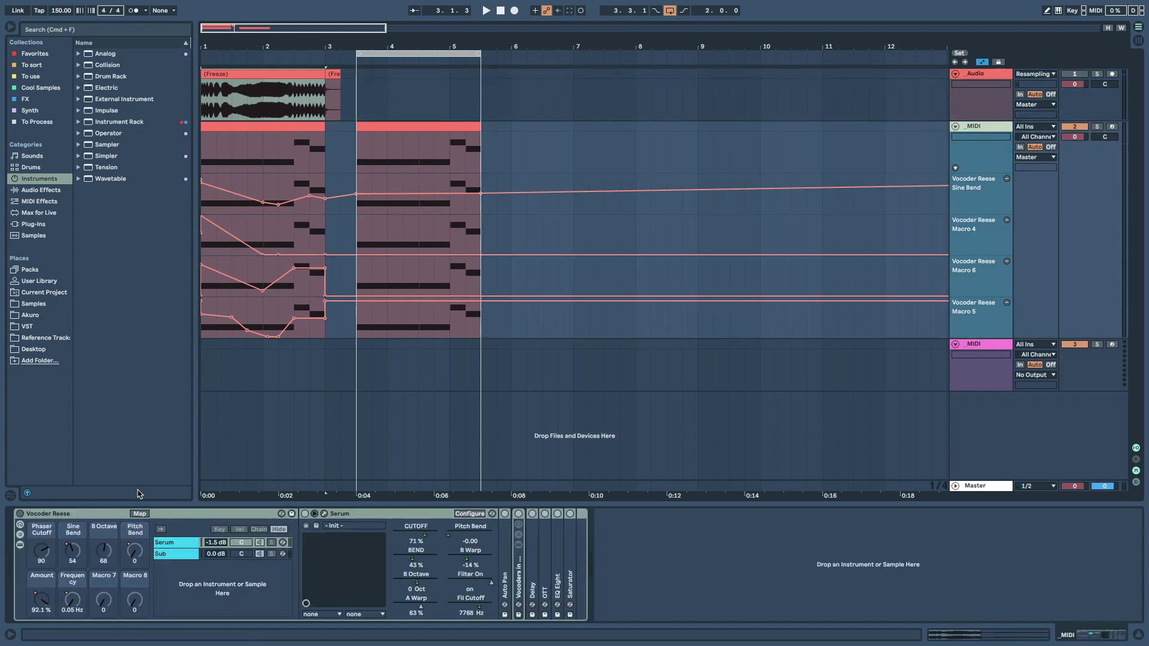
left_click(22, 516)
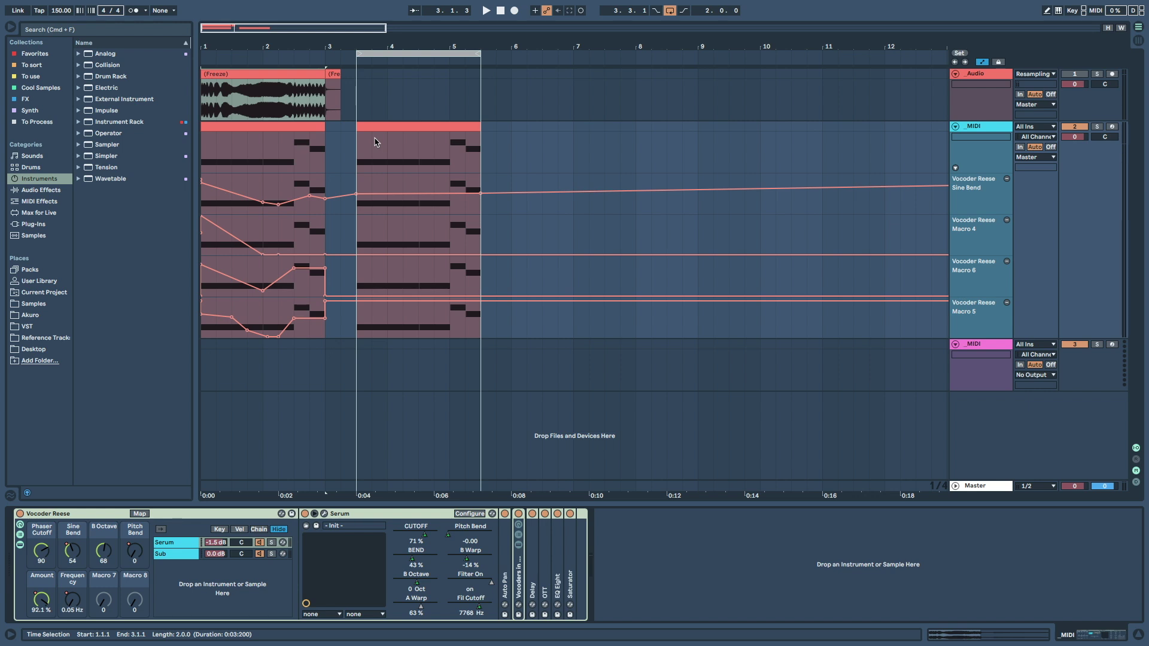
left_click(506, 588)
left_click(519, 577)
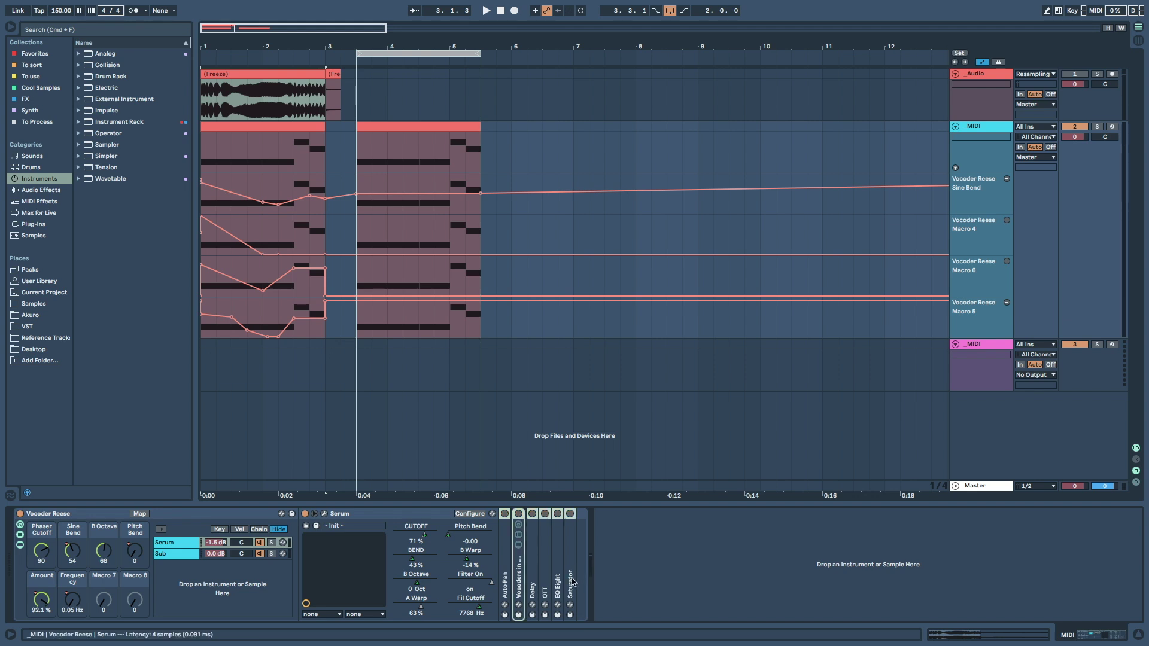
left_click(291, 129)
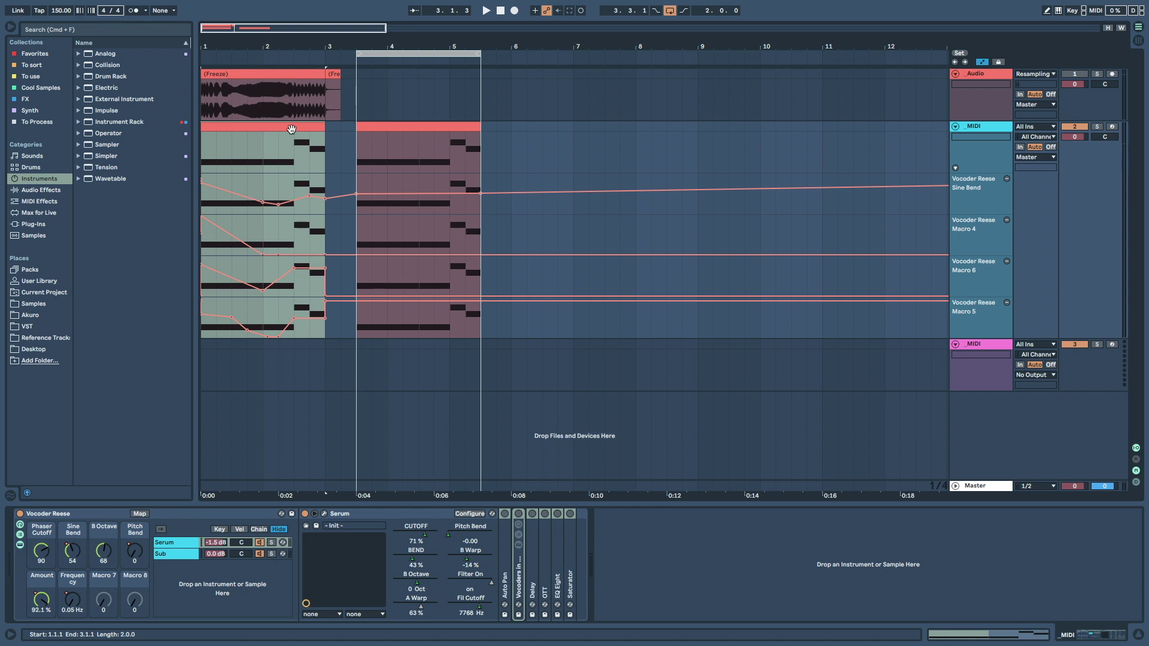
key("space")
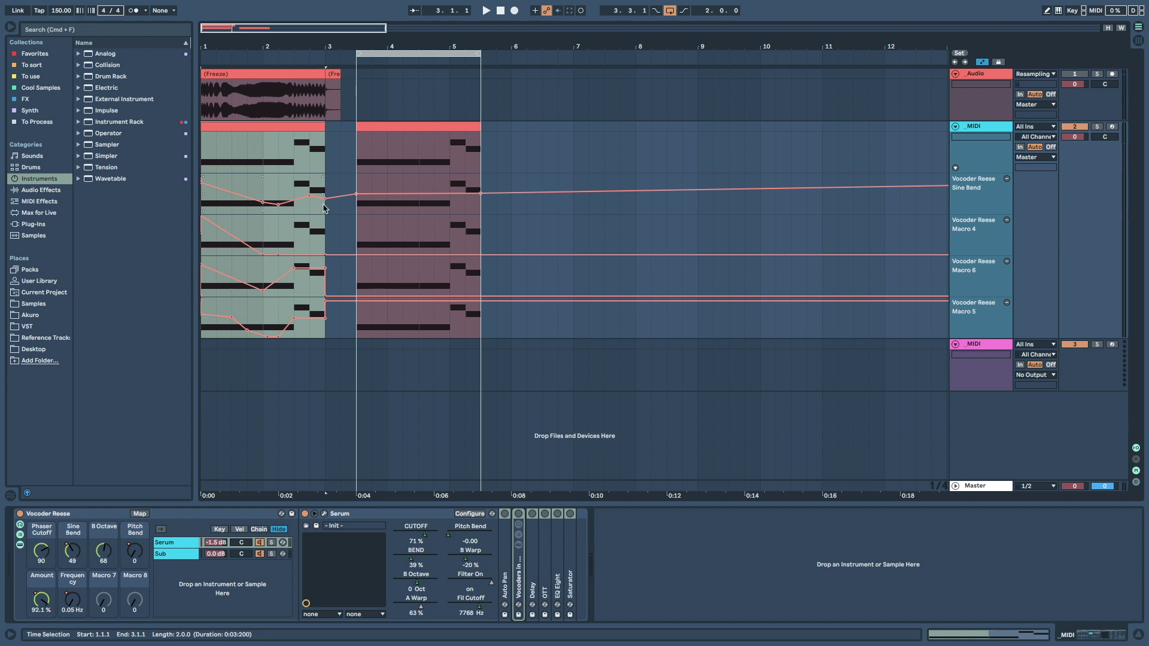
- Open the Serum synth window away from the clips and audition the second MIDI clip
left_click(398, 123)
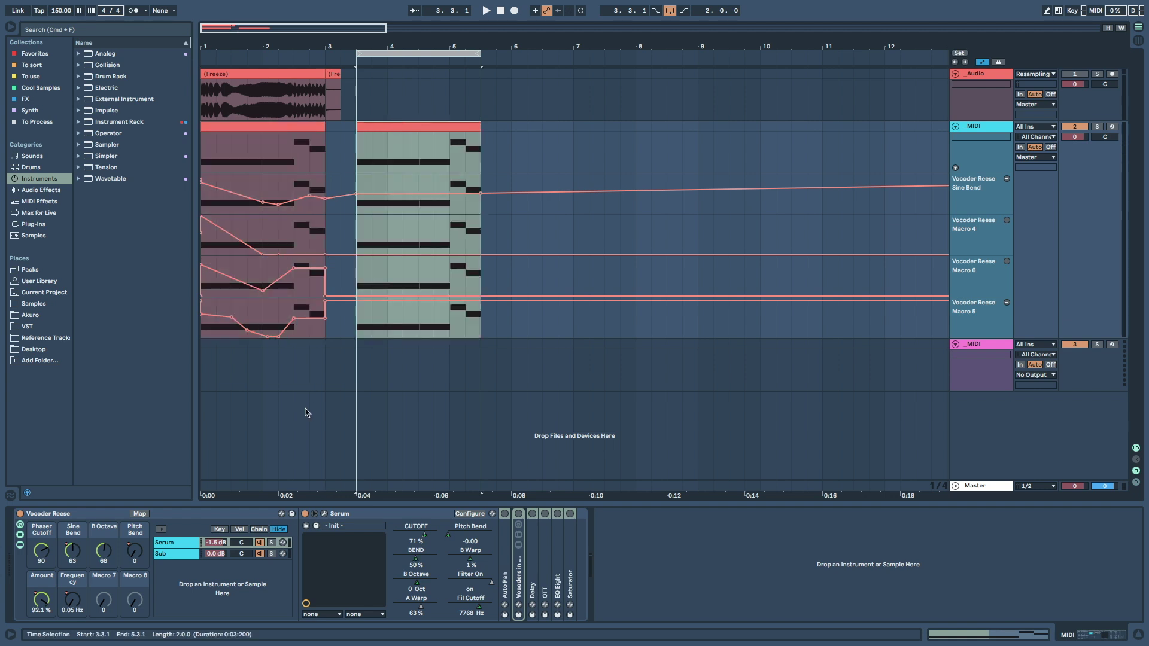
left_click(323, 514)
key("space")
left_click_drag(406, 173, 724, 61)
key("space")
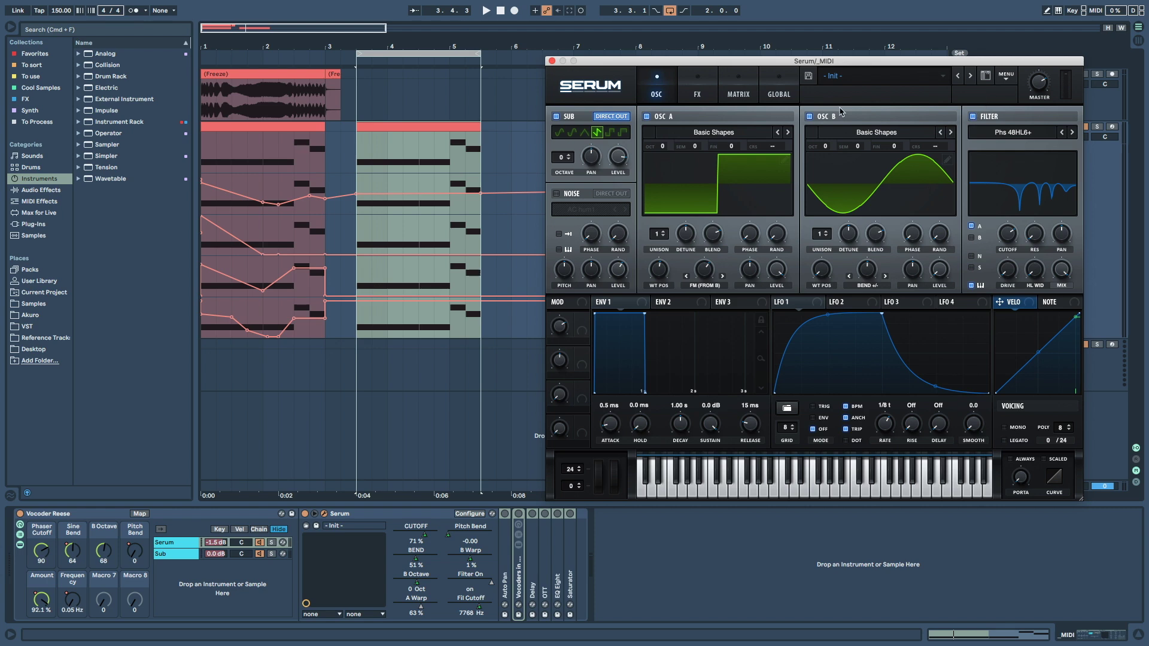
- Turn off oscillator B, the sub oscillator, the filter and the distortion and compressor effects, and audition oscillator A alone
left_click(811, 116)
left_click(556, 116)
left_click(973, 117)
left_click(698, 78)
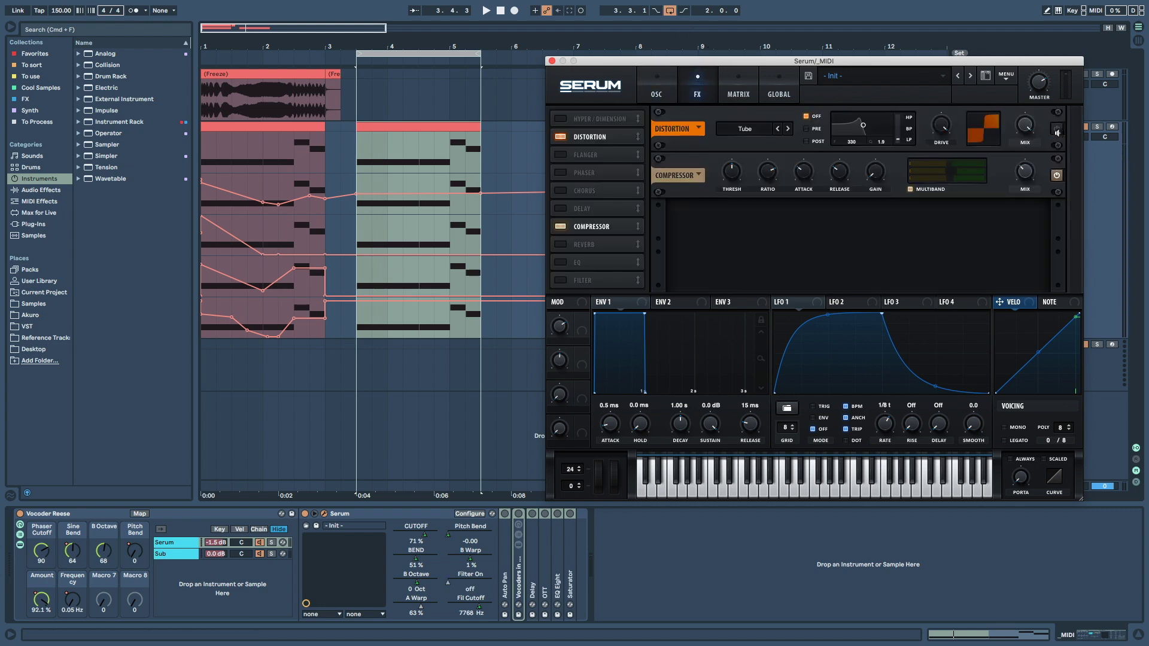
left_click(669, 73)
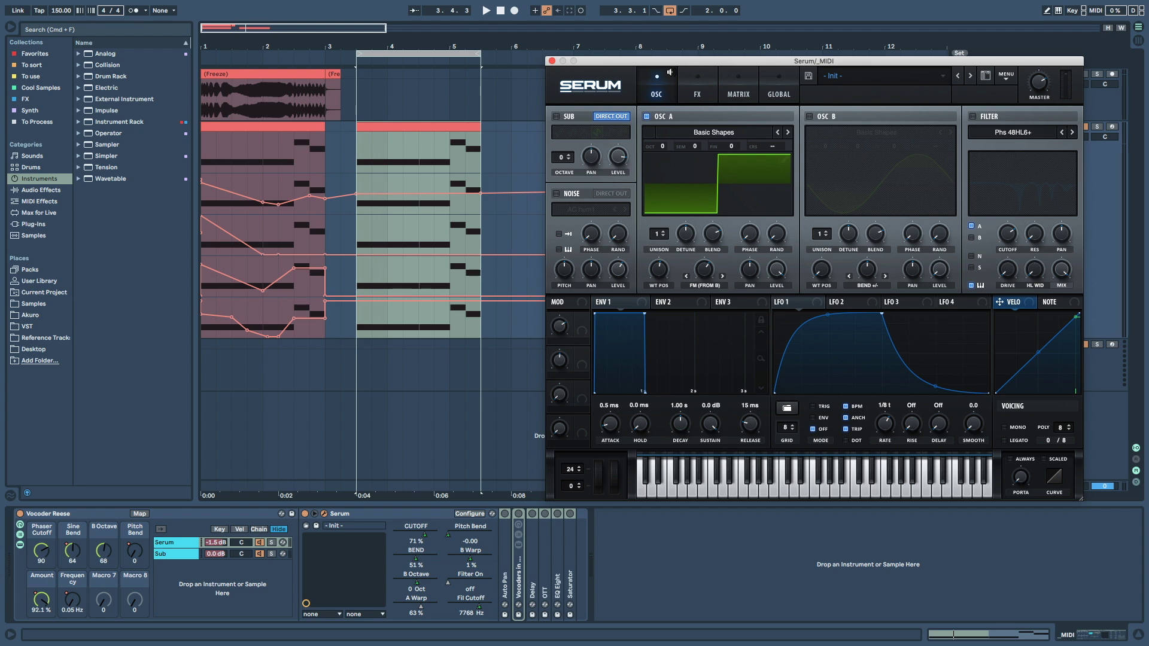
key("space")
key("space")
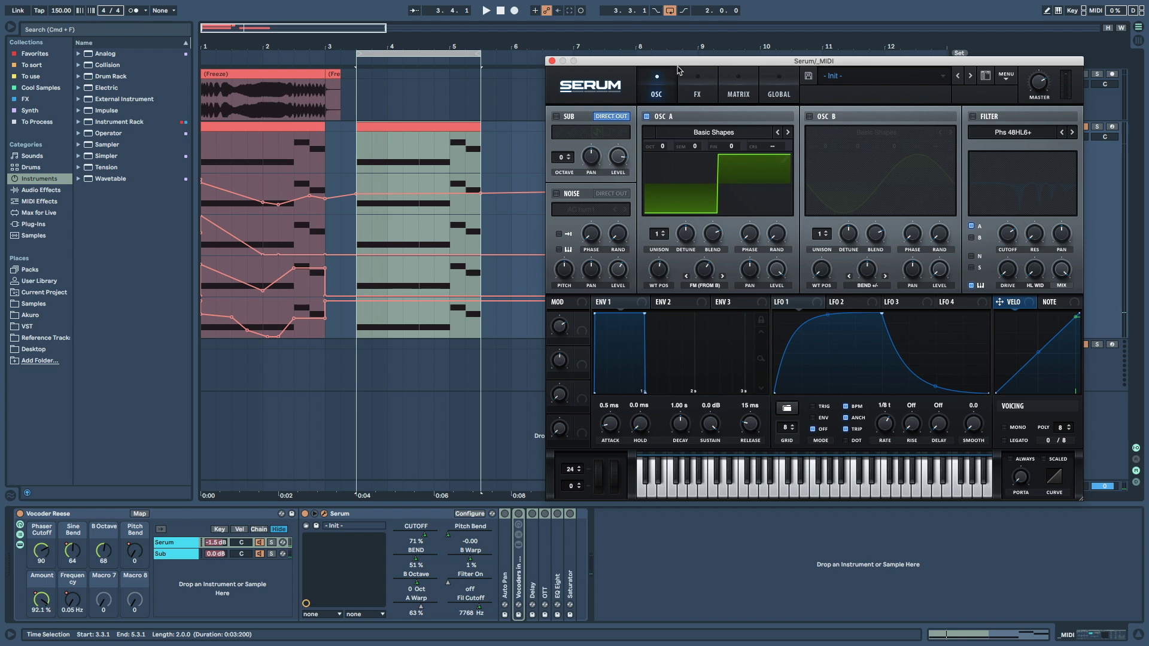
- Turn oscillator B back on in Serum and audition the second clip
left_click(810, 117)
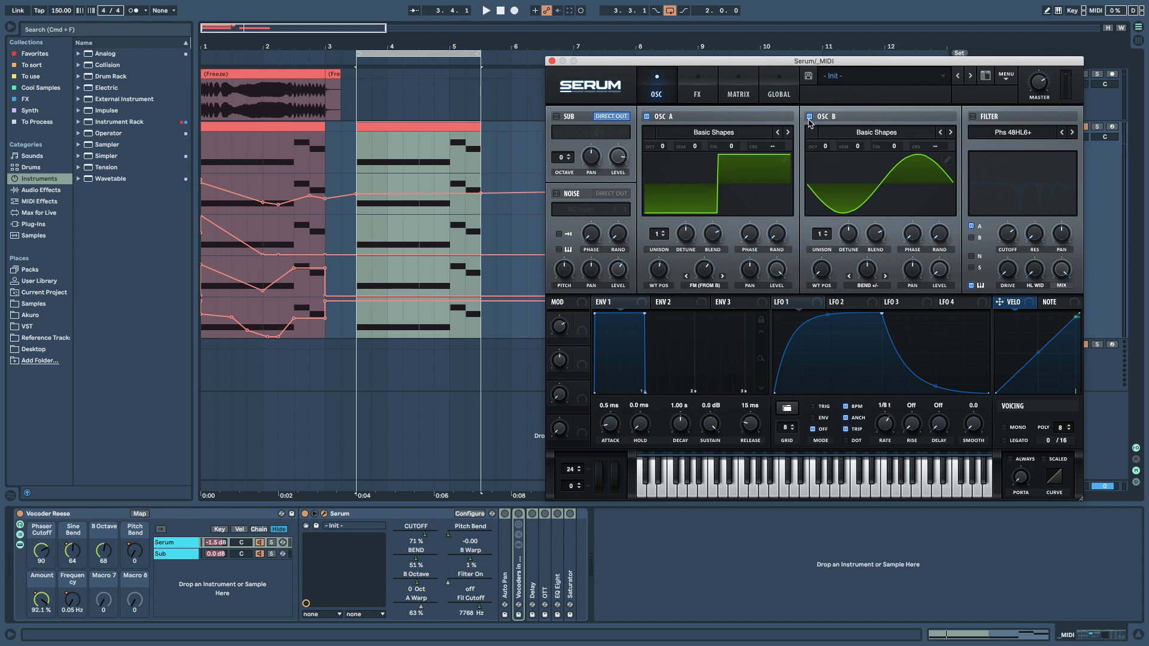
key("space")
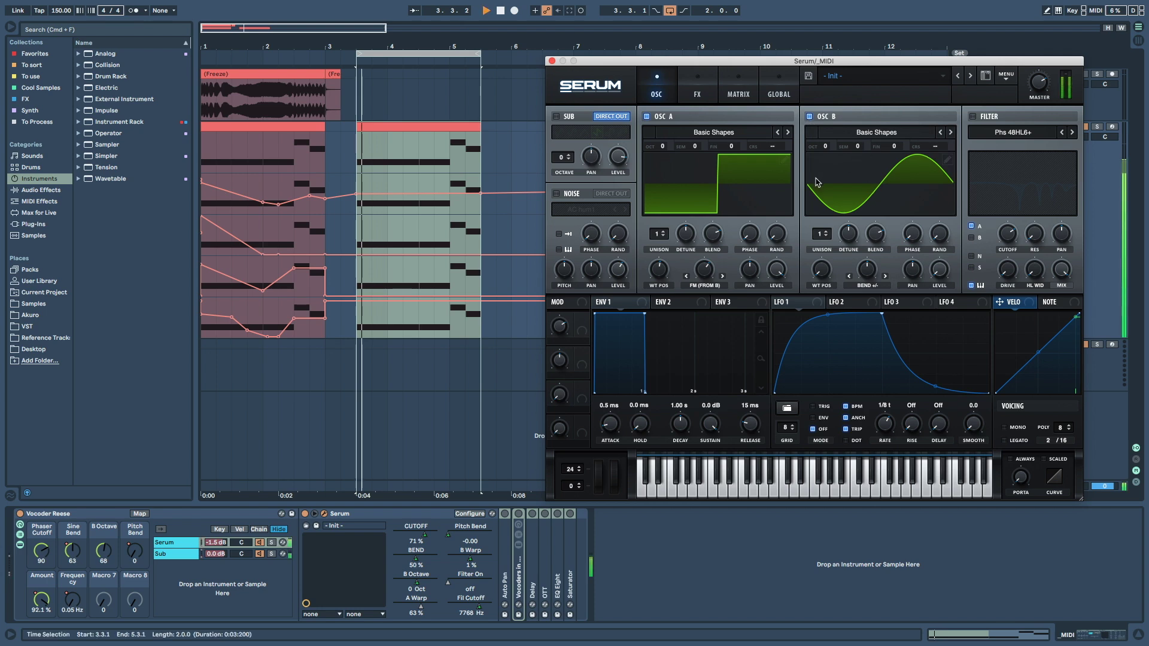
key("space")
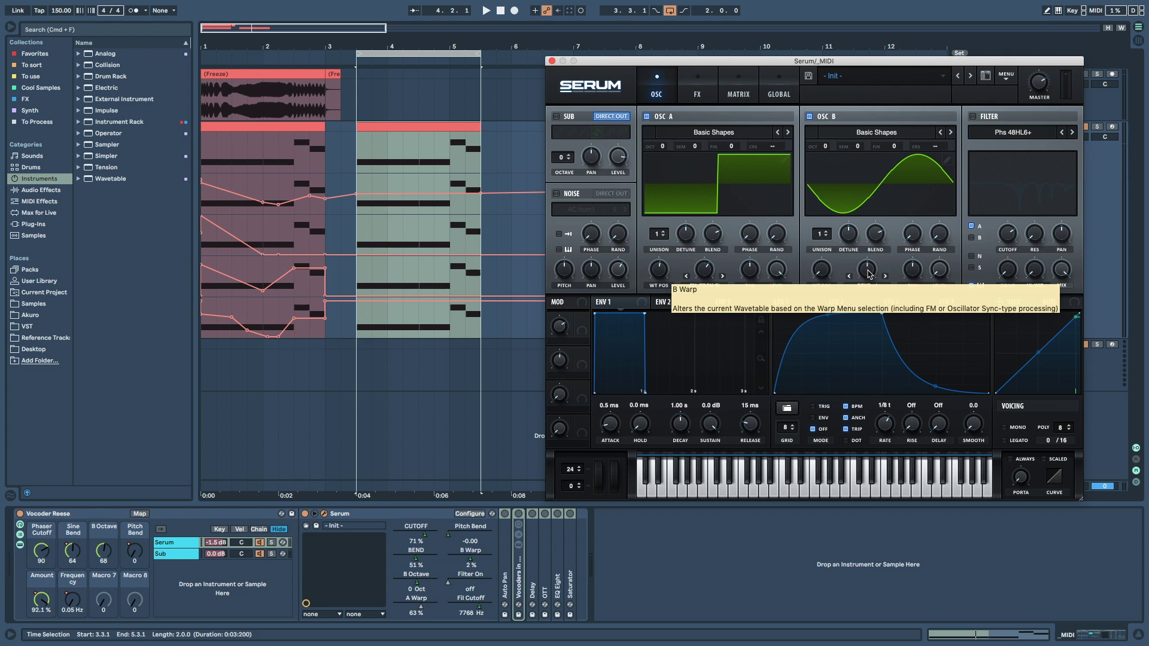
- Try different B Warp amounts on oscillator B while the clip plays
key("space")
left_click_drag(869, 274, 877, 279)
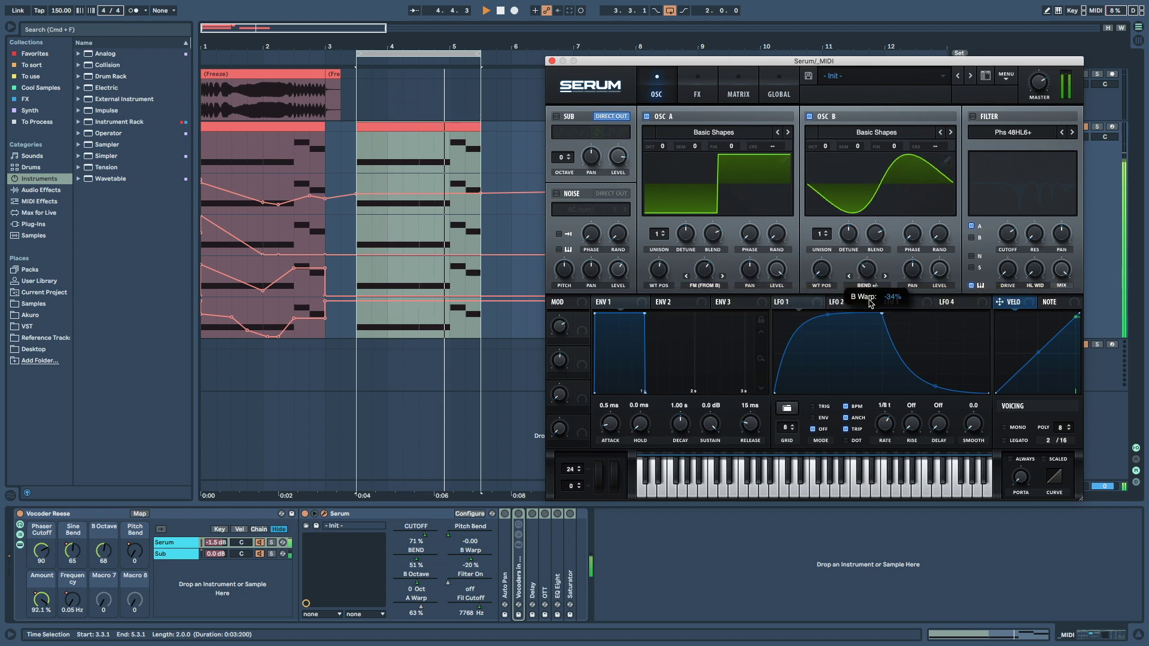
key("space")
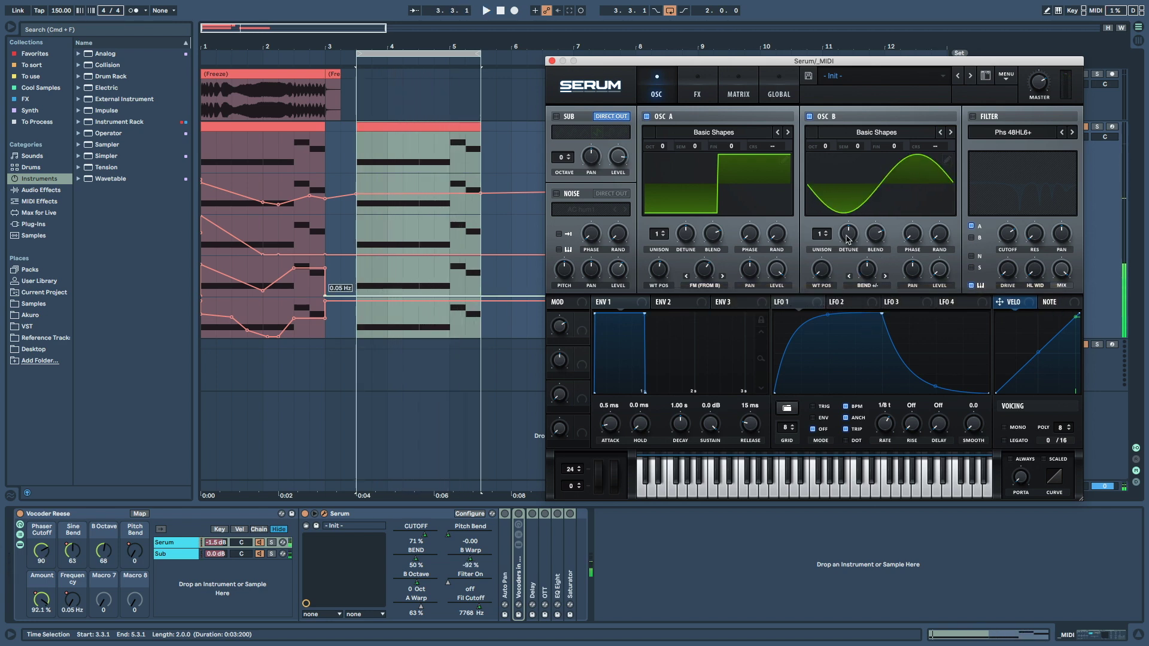
- Copy the first clip's Sine Bend automation onto the second clip and audition it
left_click(326, 183)
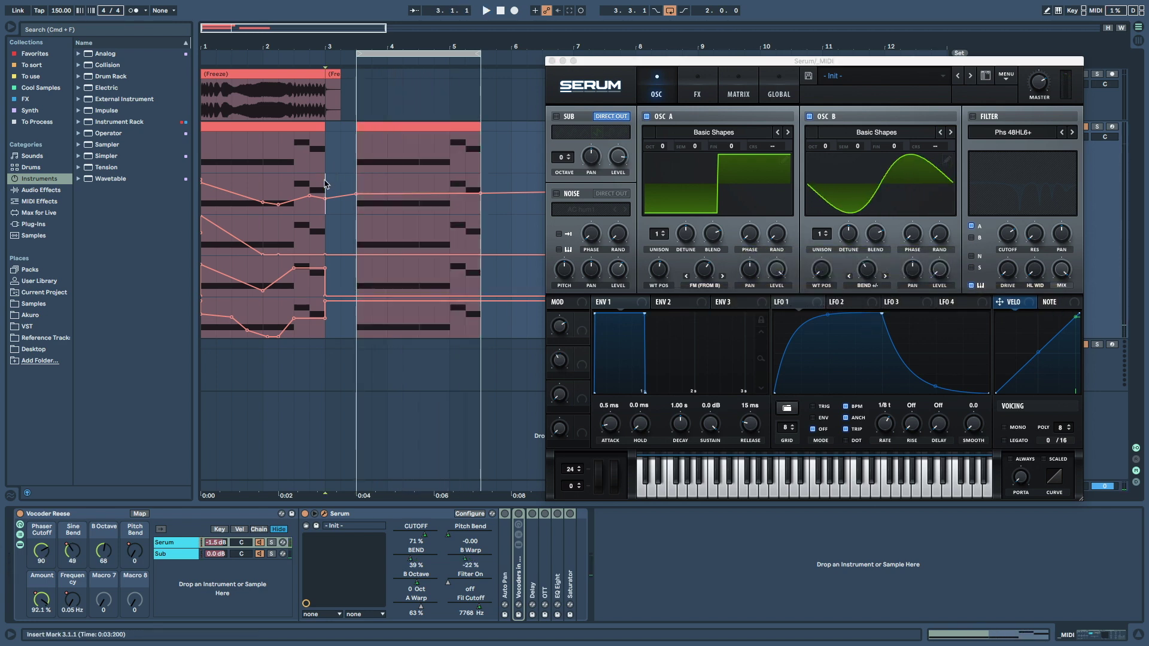
left_click(204, 206)
left_click(358, 187)
left_click(358, 187)
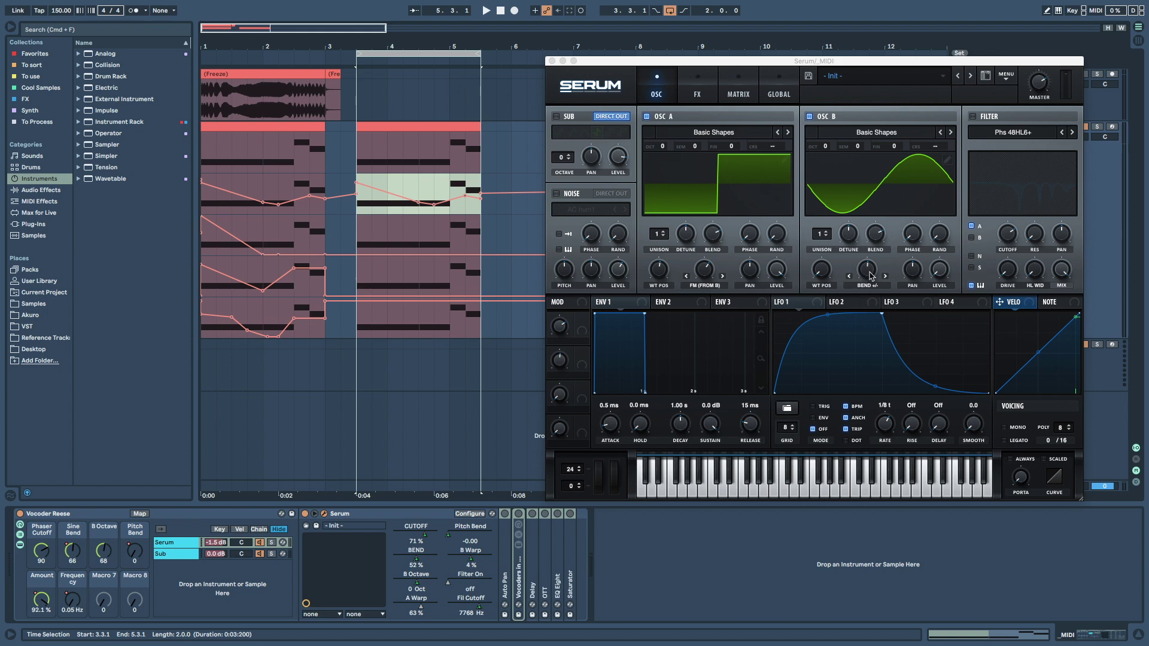
key("space")
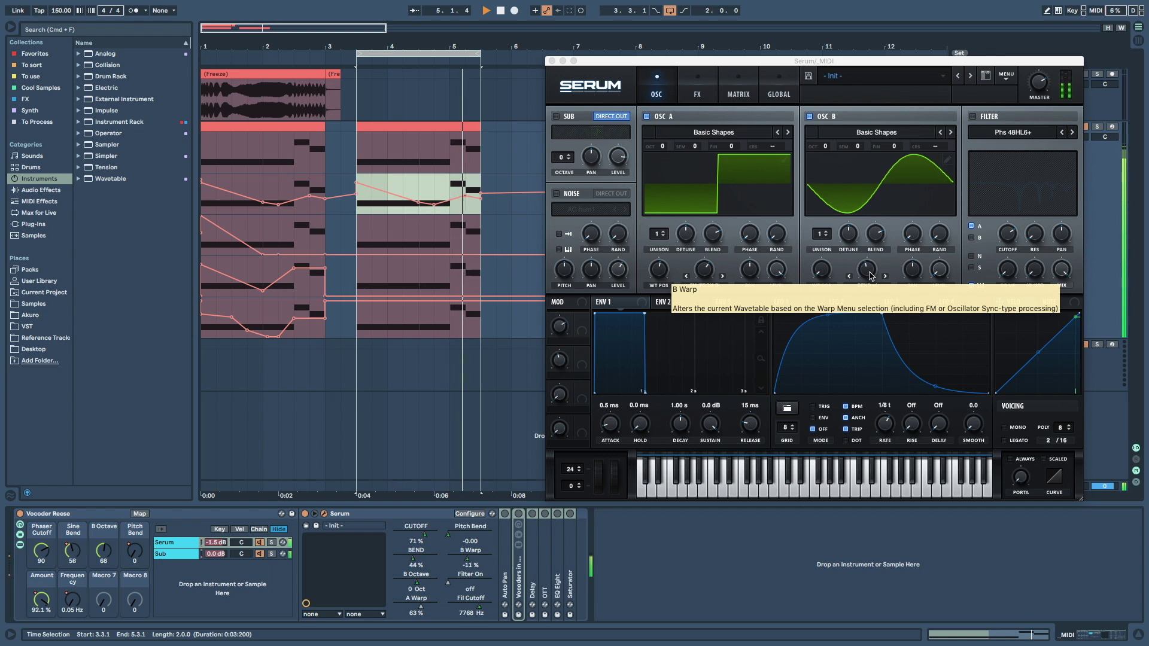
key("space")
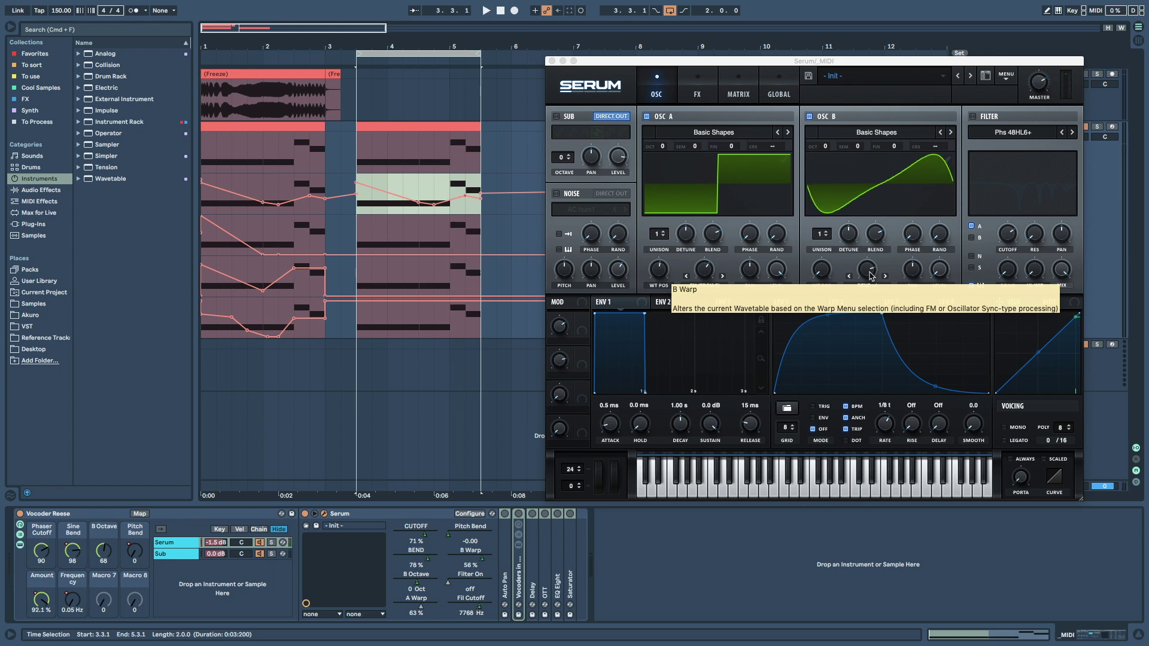
- Turn the sub oscillator back on and audition it together with oscillators A and B
left_click(556, 117)
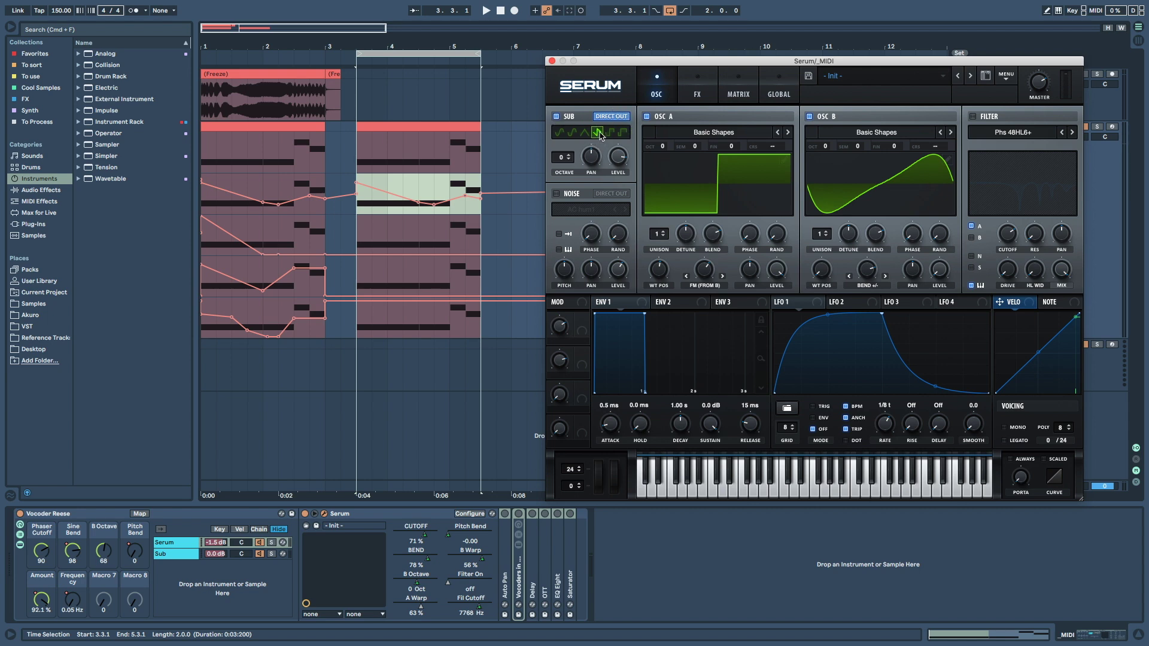
key("space")
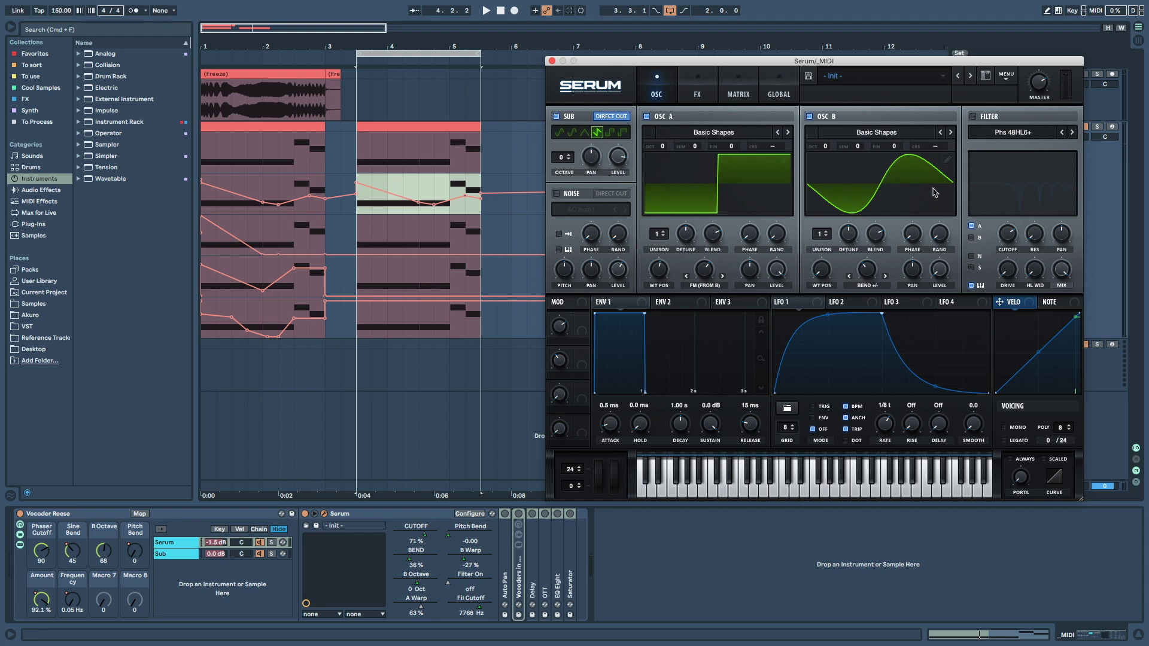
- Turn Serum's Tube distortion and multiband compressor effects back on, auditioning the clip with each one
left_click(695, 82)
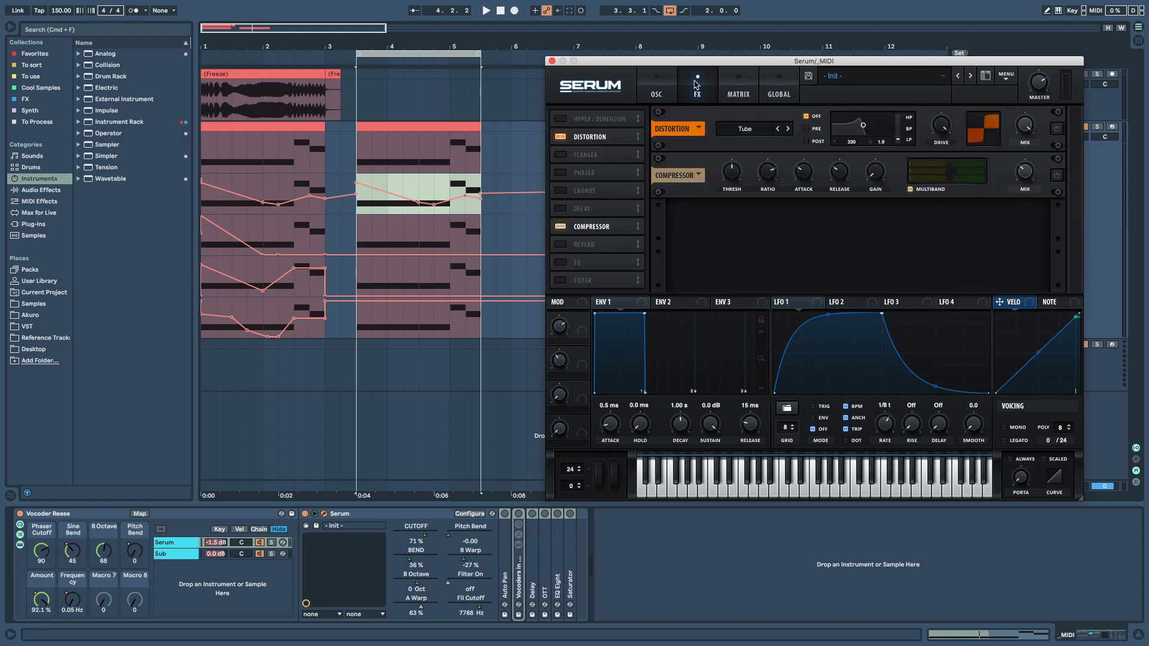
left_click(1056, 129)
left_click(1058, 130)
key("space")
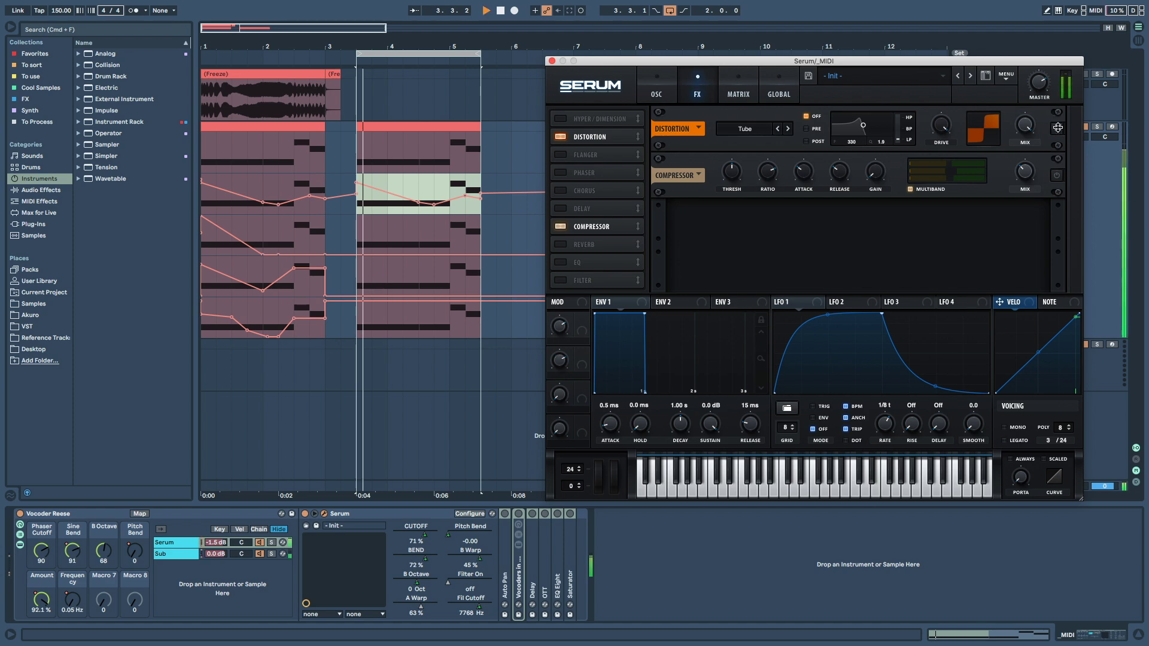
left_click(1057, 127)
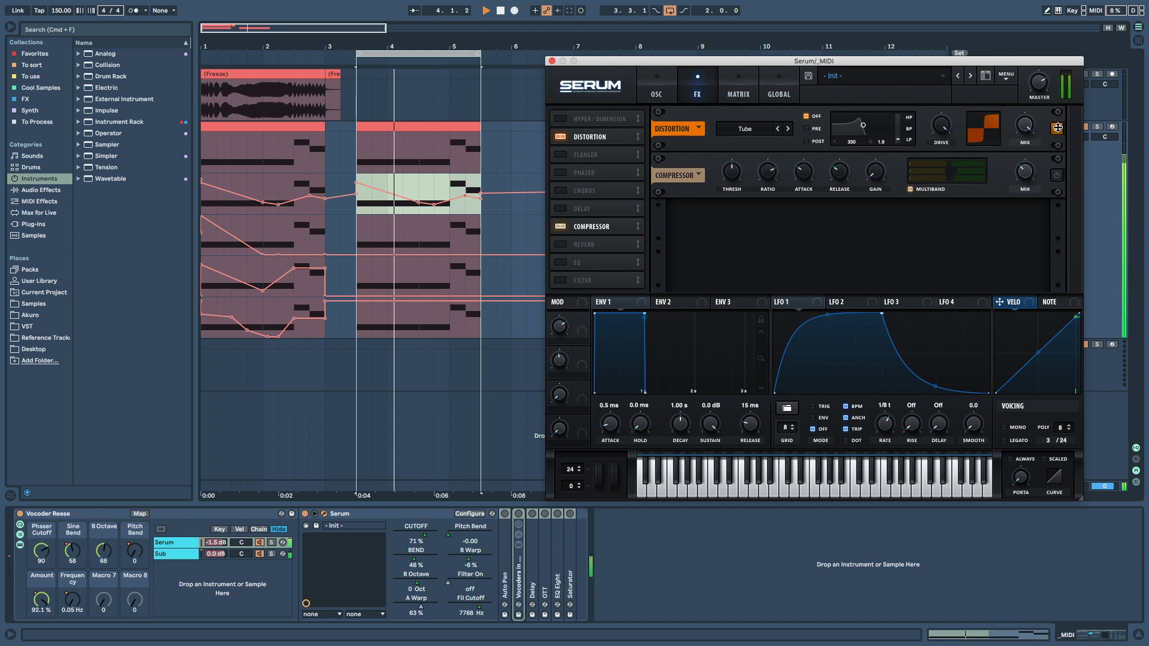
key("space")
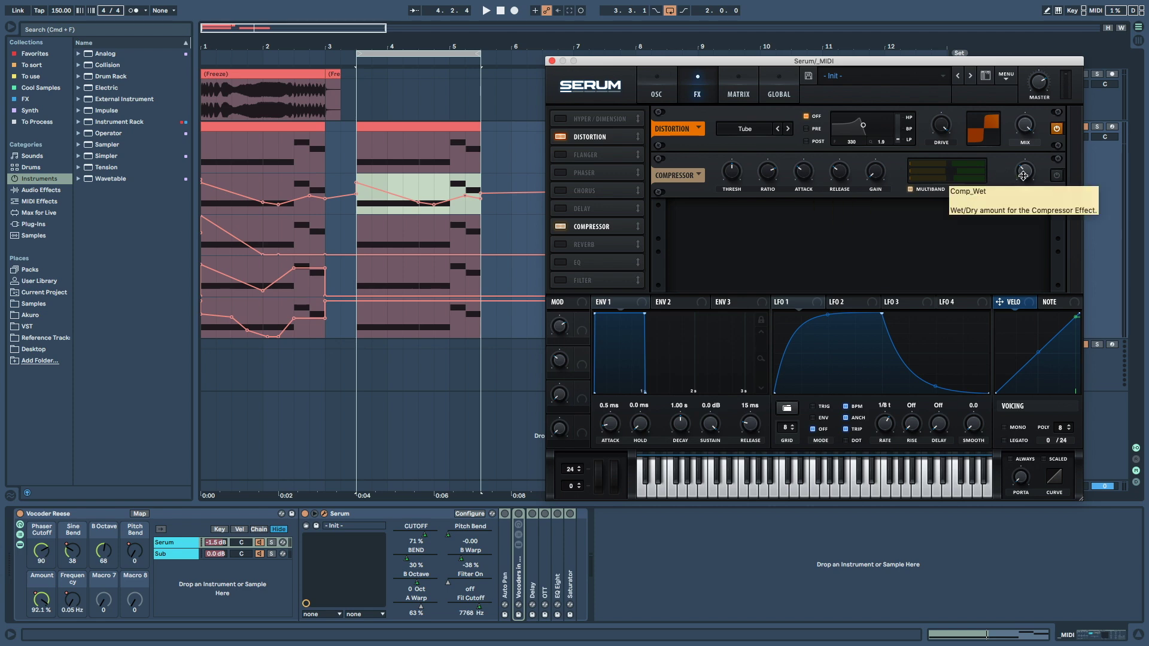
key("space")
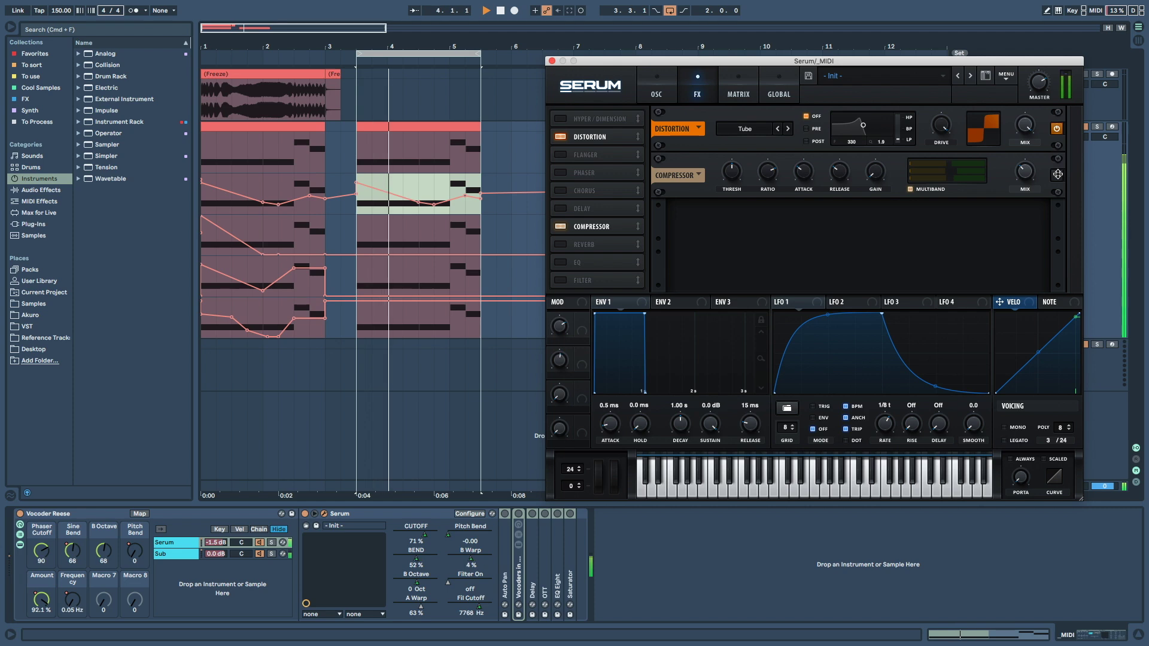
key("space")
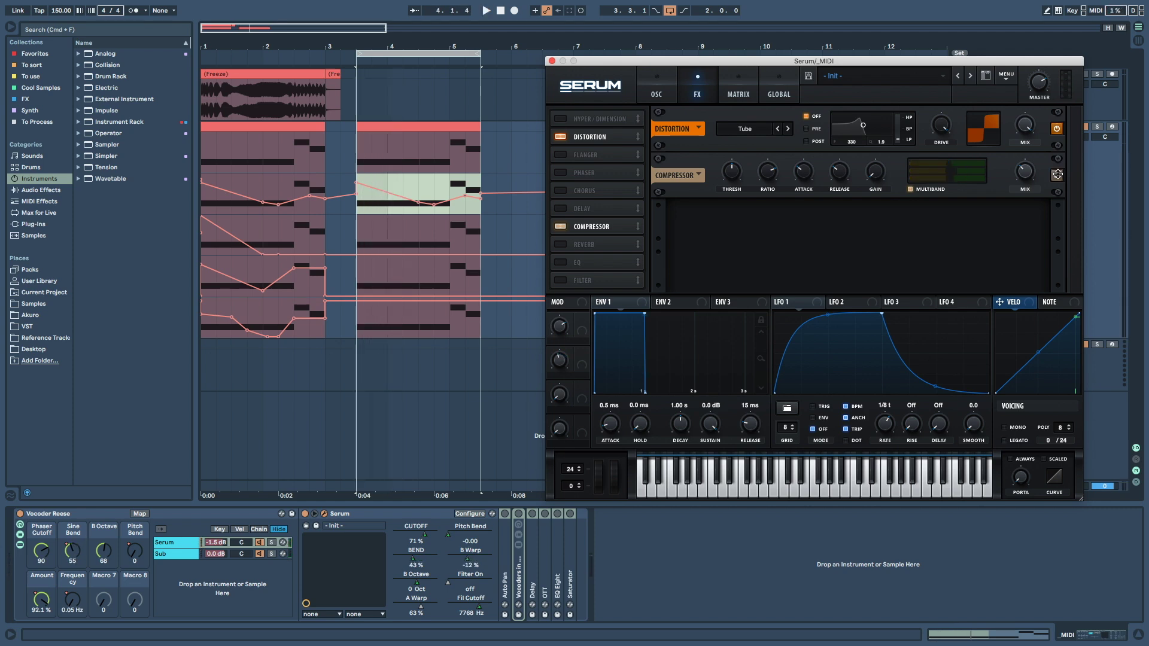
- Turn the Phs 48HL6+ filter back on and audition the clip through it
left_click(658, 81)
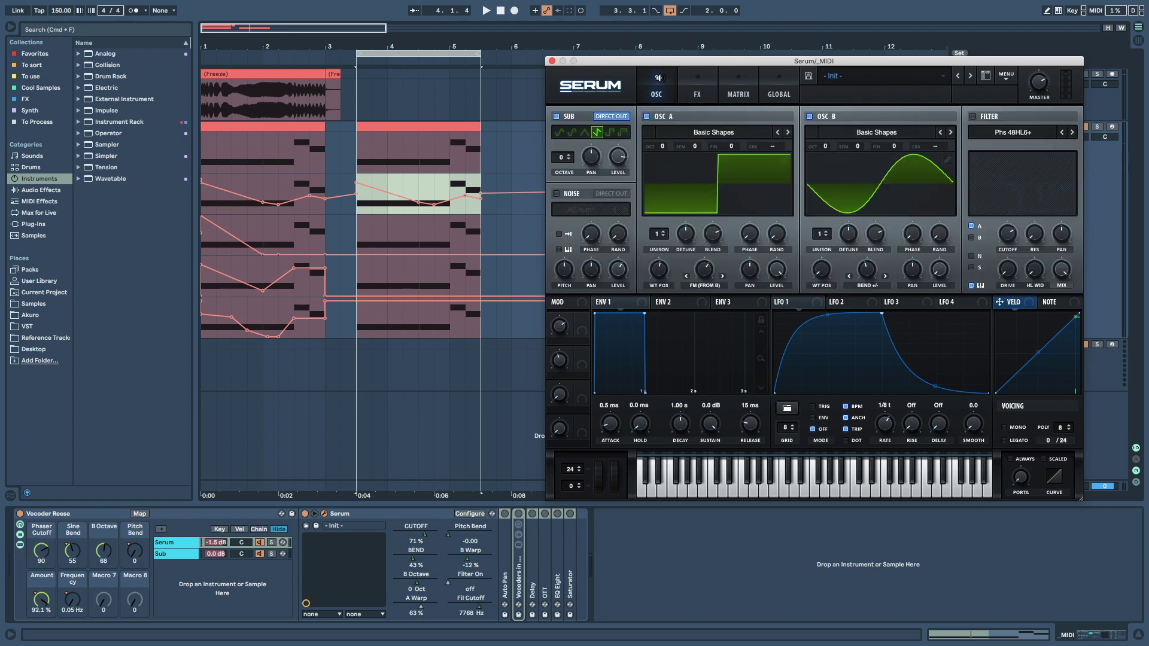
left_click(974, 116)
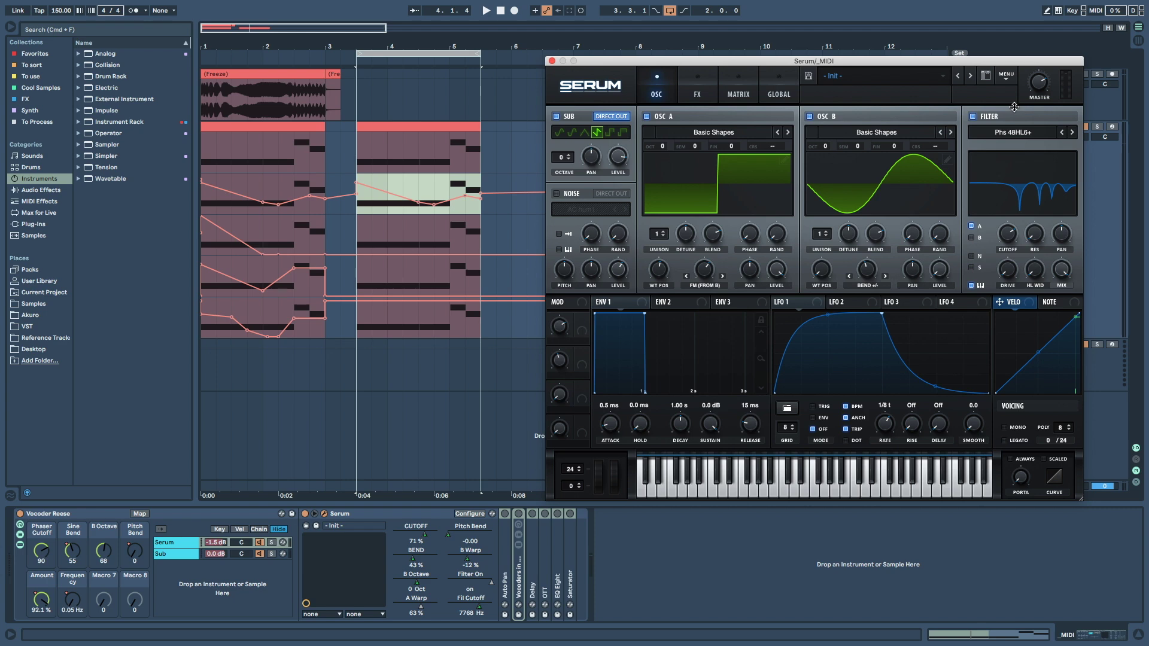
left_click(972, 286)
key("space")
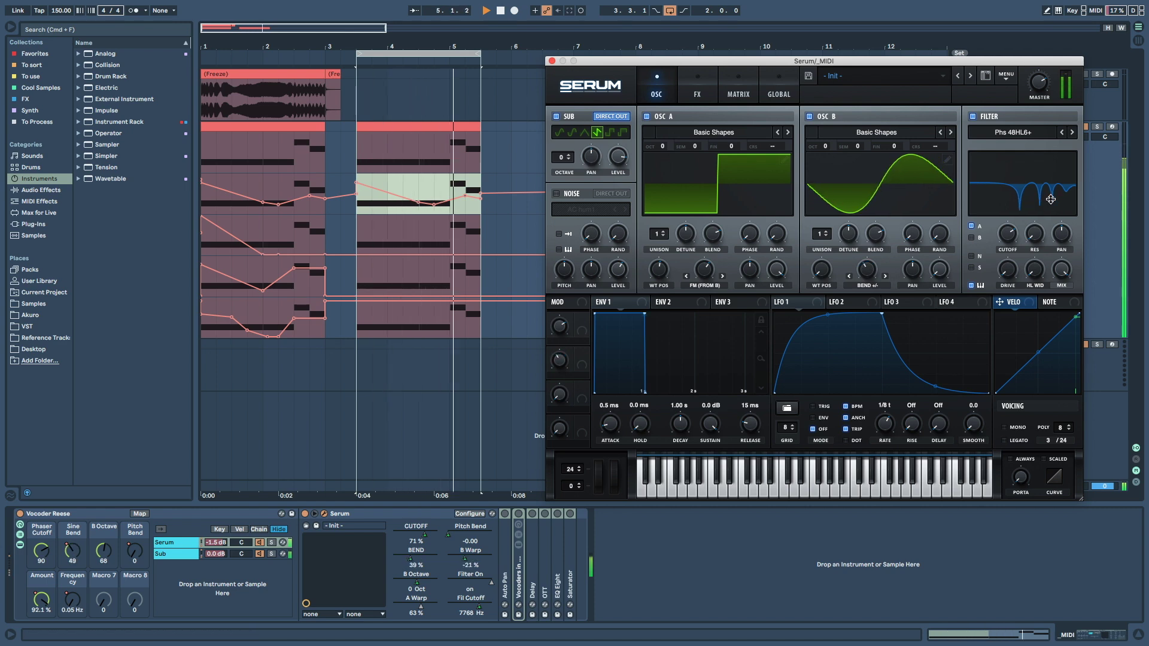
key("space")
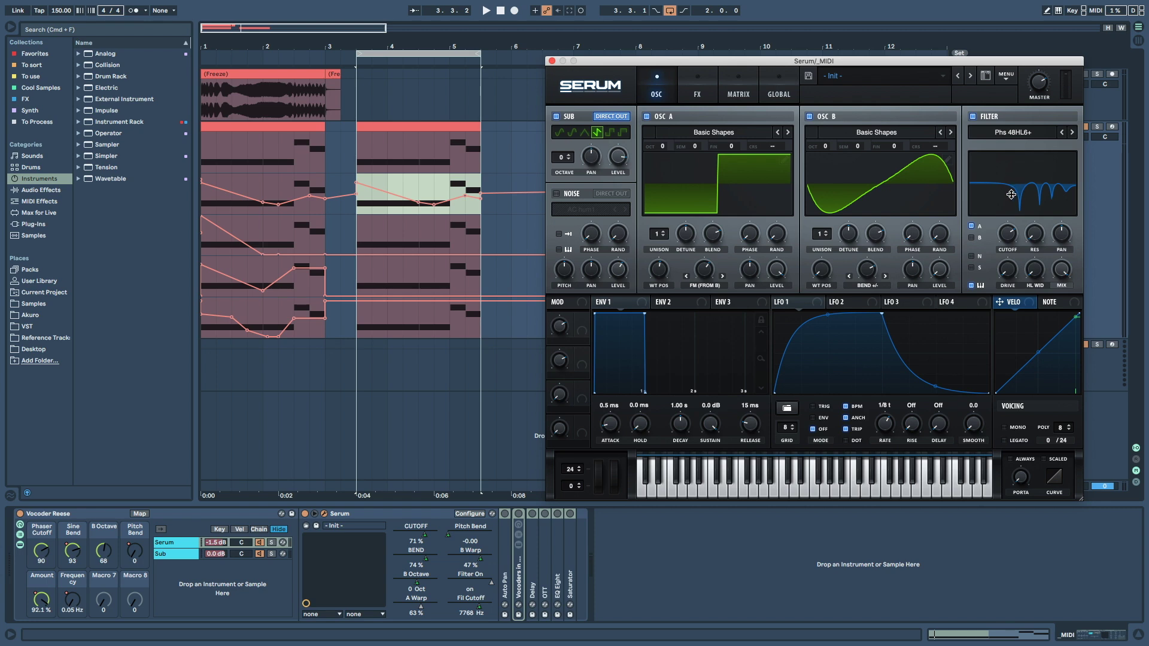
- Compare the playing clip with the filter off and on, leave the filter on, and close the Serum window
key("space")
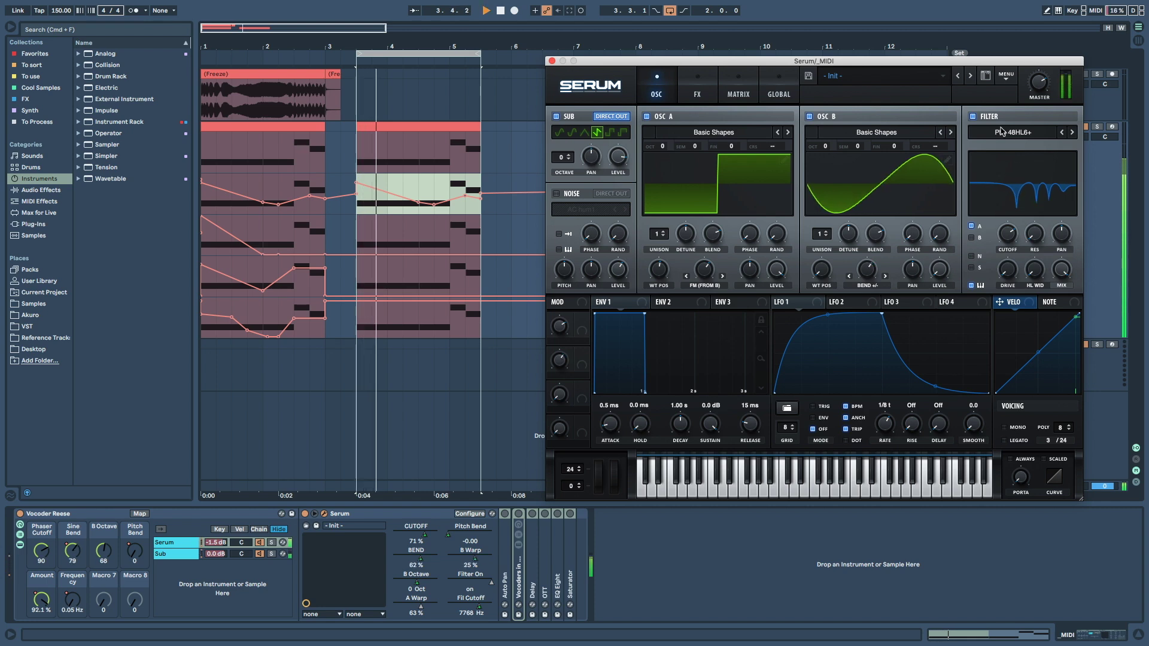
left_click(972, 117)
left_click(972, 118)
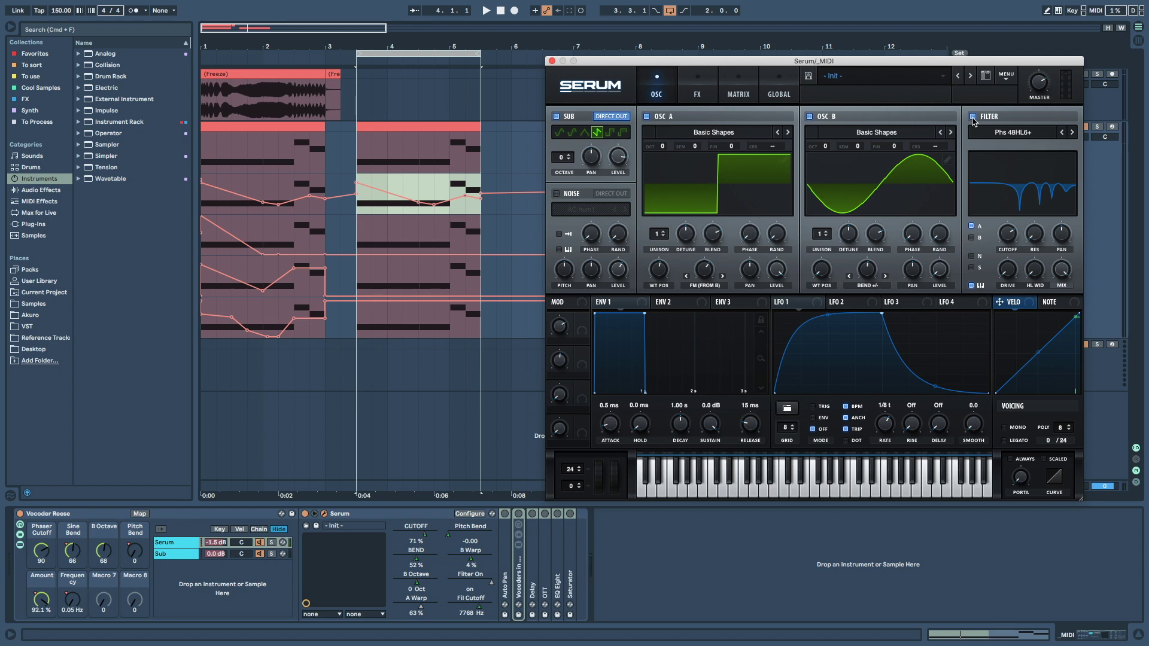
left_click(552, 61)
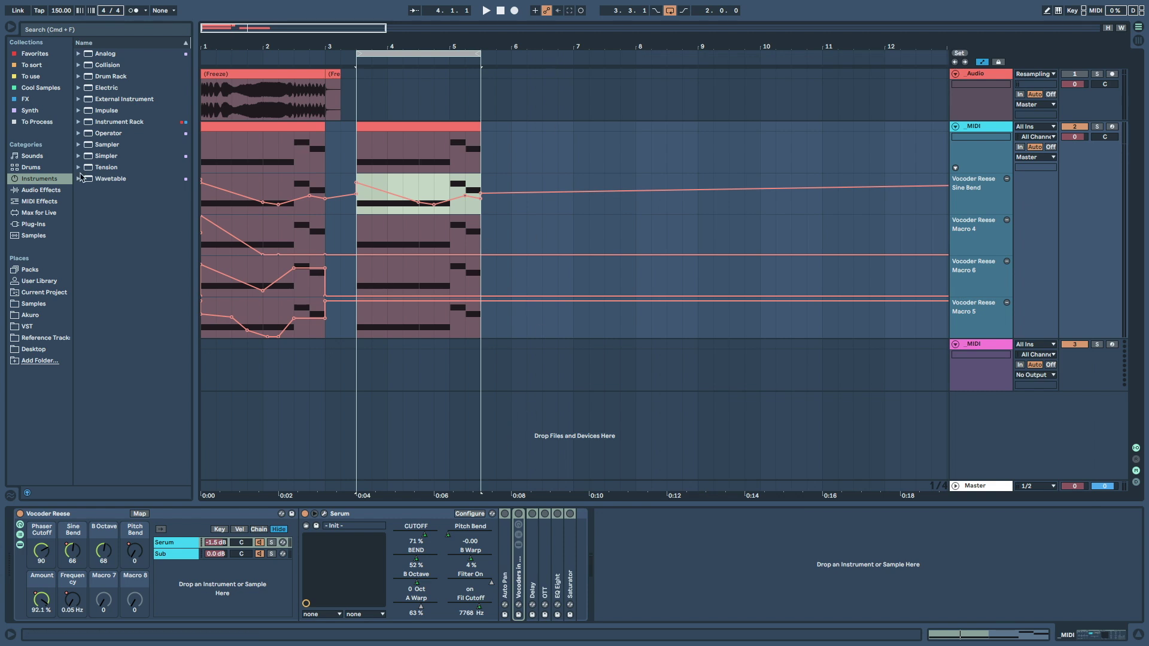
- Add a second Auto Pan directly after Serum from the audio effects and set its amount to 100 %
left_click(36, 191)
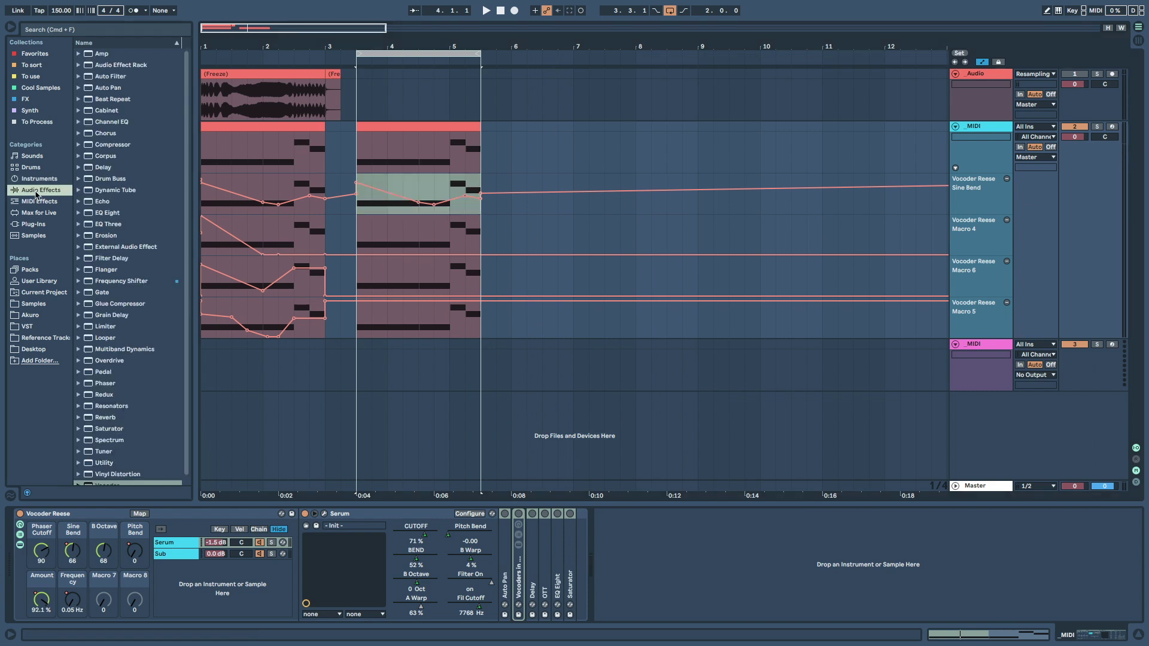
left_click(130, 77)
left_click(108, 88)
left_click_drag(108, 89, 515, 575)
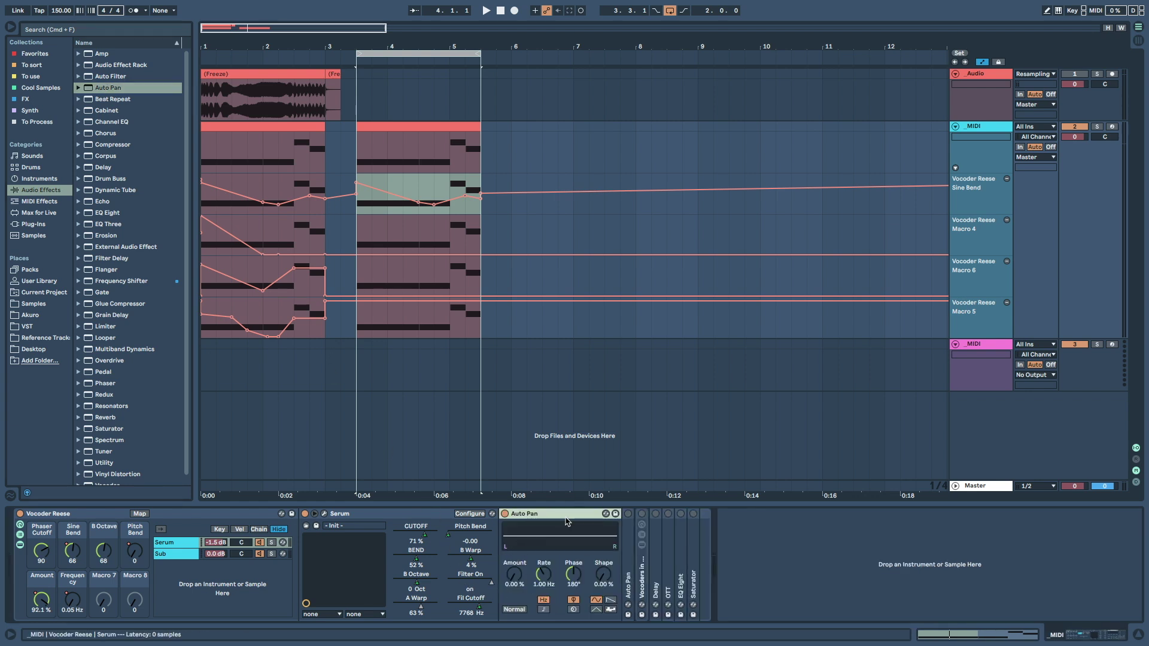
left_click_drag(514, 576, 514, 515)
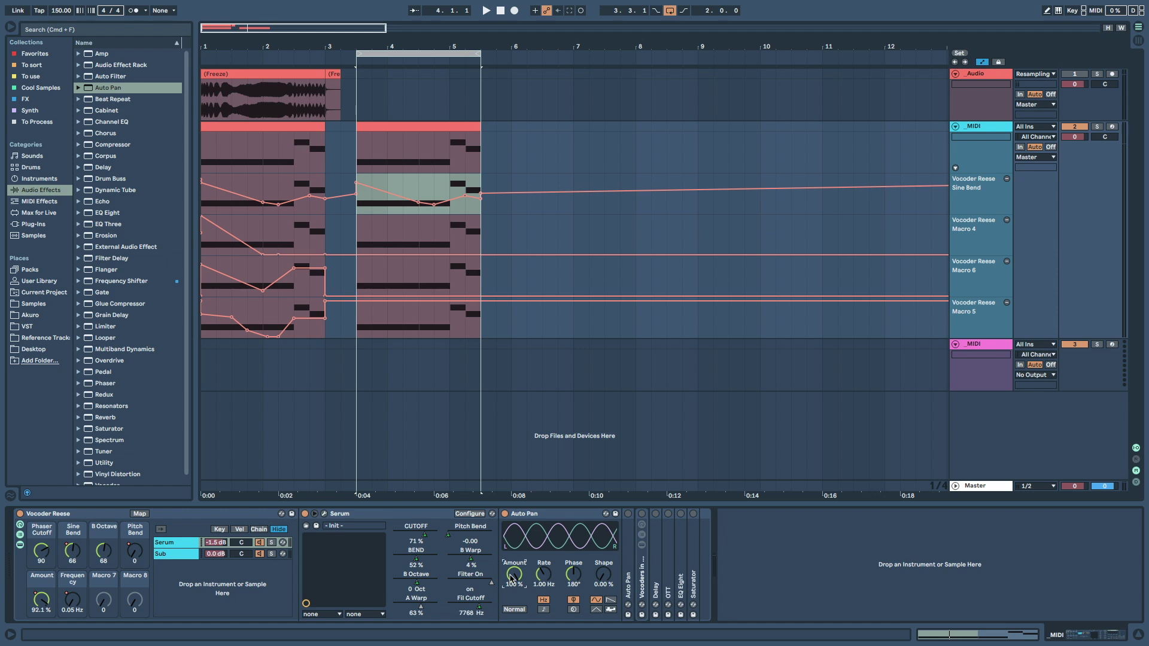
- Audition the looped clip while lowering the new Auto Pan's rate to 0.61 Hz
key("space")
mouse_move(544, 575)
left_mouse_down()
mouse_move(544, 532)
mouse_move(544, 580)
left_mouse_up()
key("space")
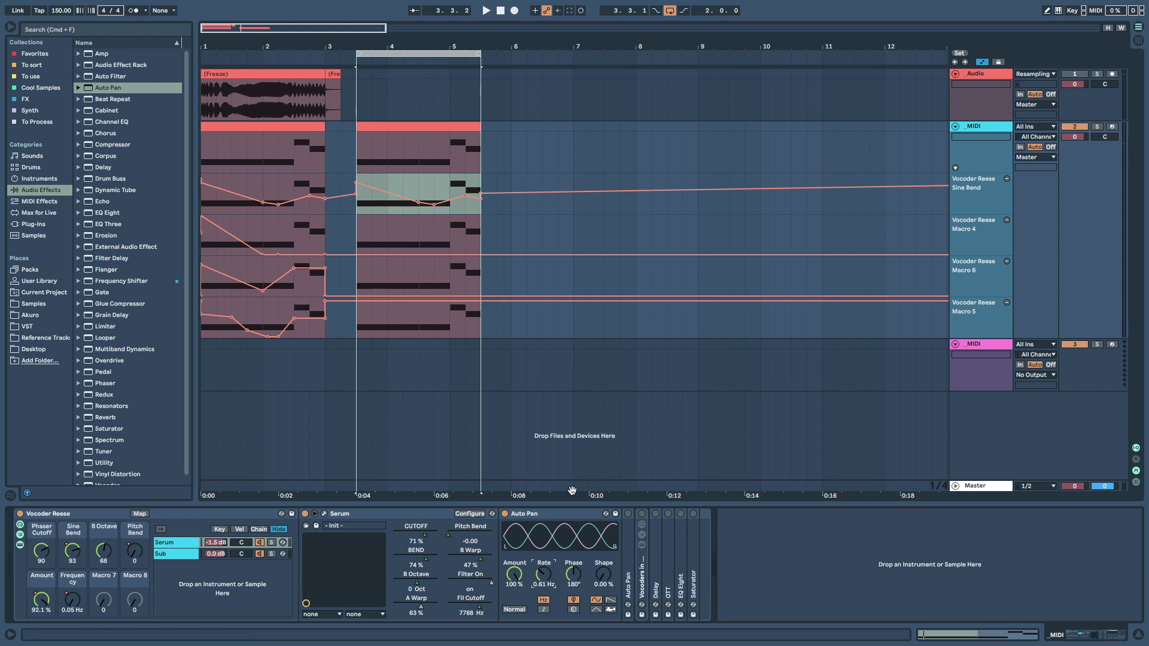
- Set the new Auto Pan's phase to 0° and audition the clip while raising its rate to 0.92 Hz
left_click_drag(573, 573, 573, 623)
left_click_drag(572, 579, 571, 556)
left_click_drag(574, 574, 573, 617)
left_click(544, 575)
key("space")
mouse_move(544, 575)
left_mouse_down()
mouse_move(543, 520)
mouse_move(543, 570)
left_mouse_up()
key("space")
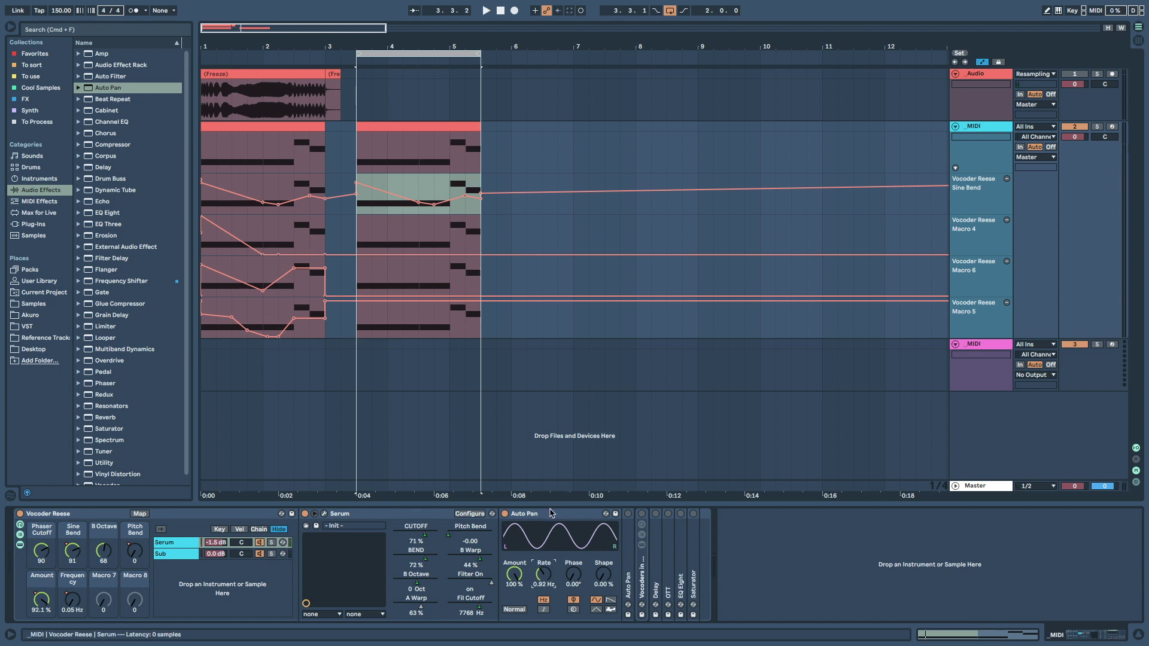
- Delete the demonstration Auto Pan, then unfold the patch's original Auto Pan and switch it on
left_click(549, 513)
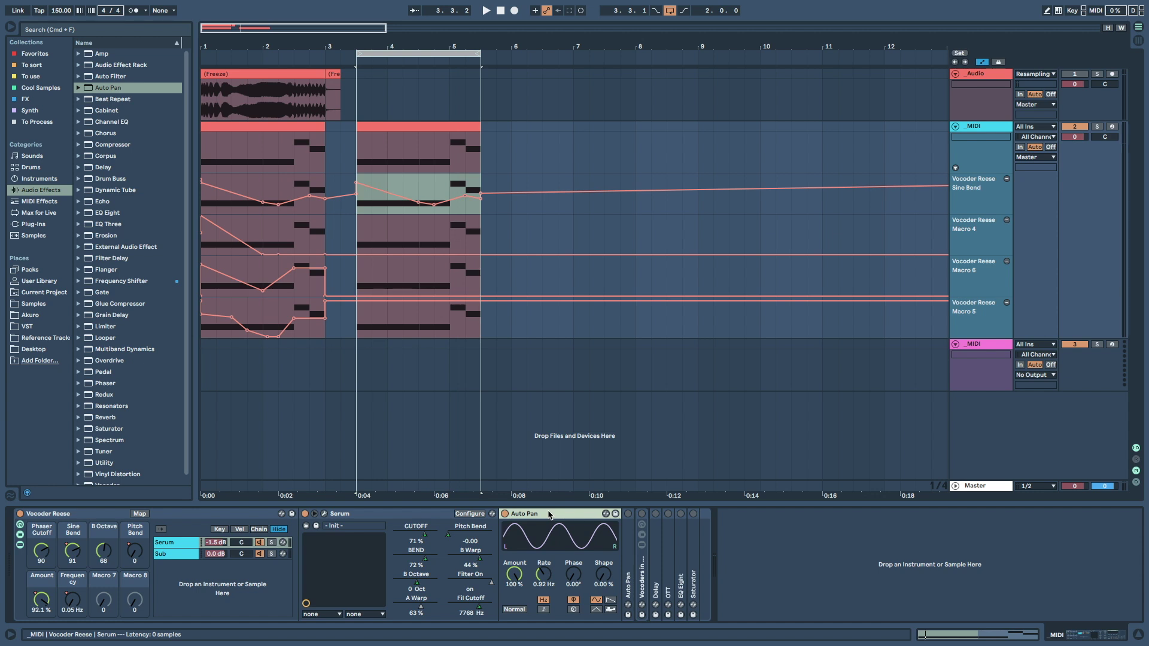
key("Delete")
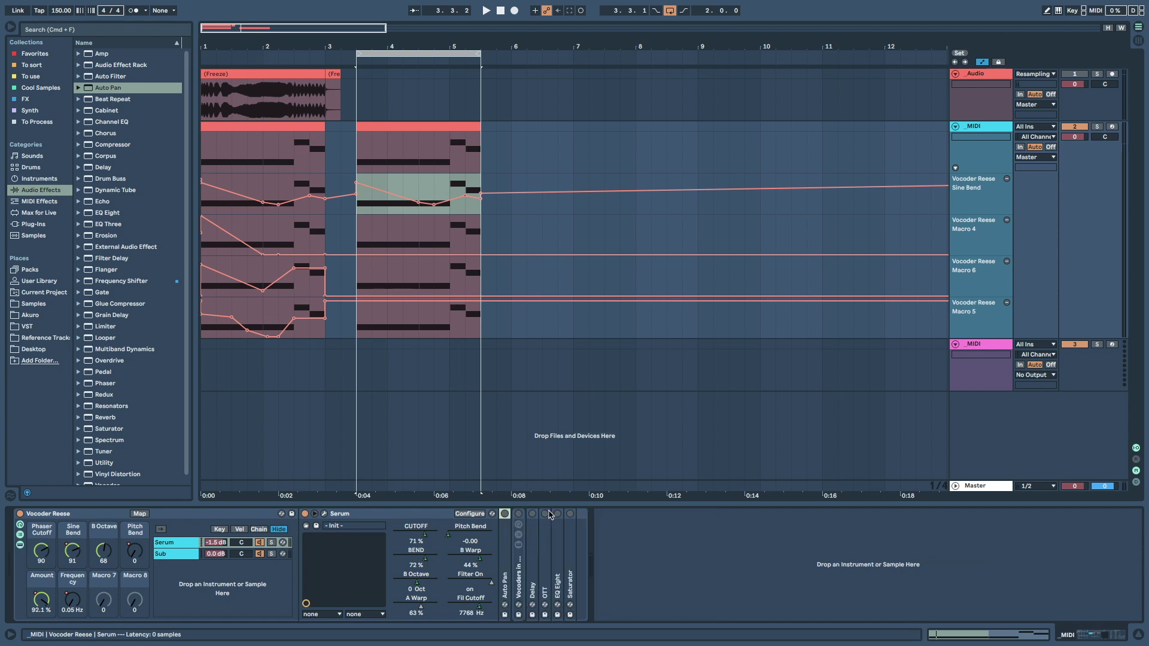
double_click(505, 521)
left_click(506, 515)
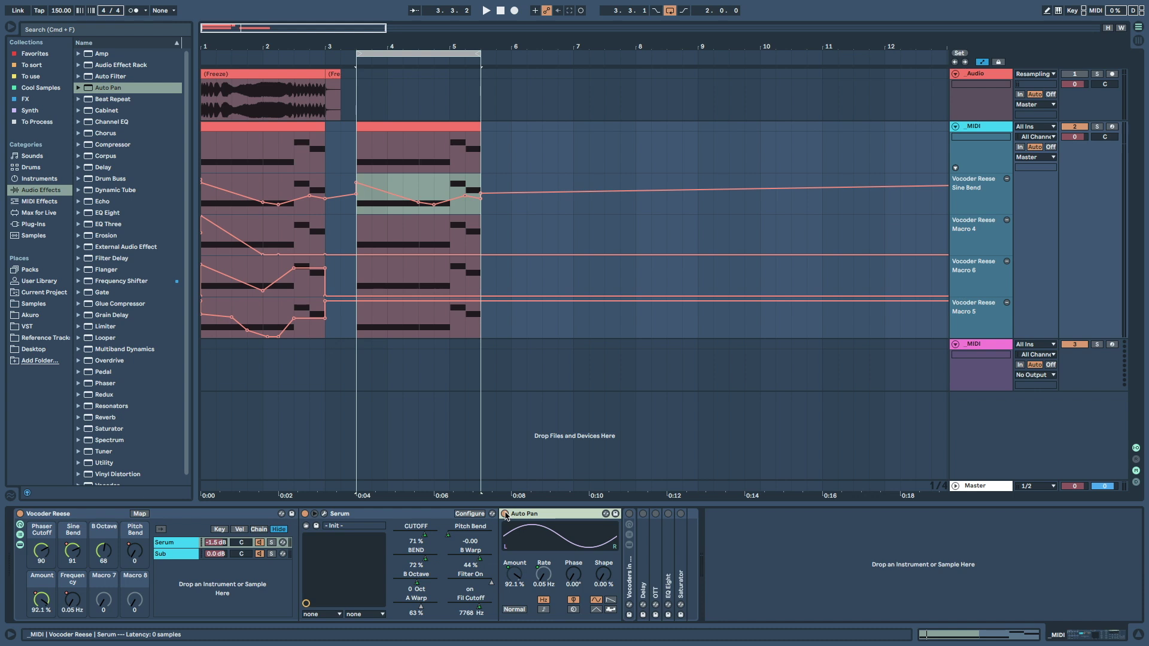
- Copy the Macro 6 and Macro 5 automation from the first clip onto the second clip, starting at 3.3.1
left_click(334, 276)
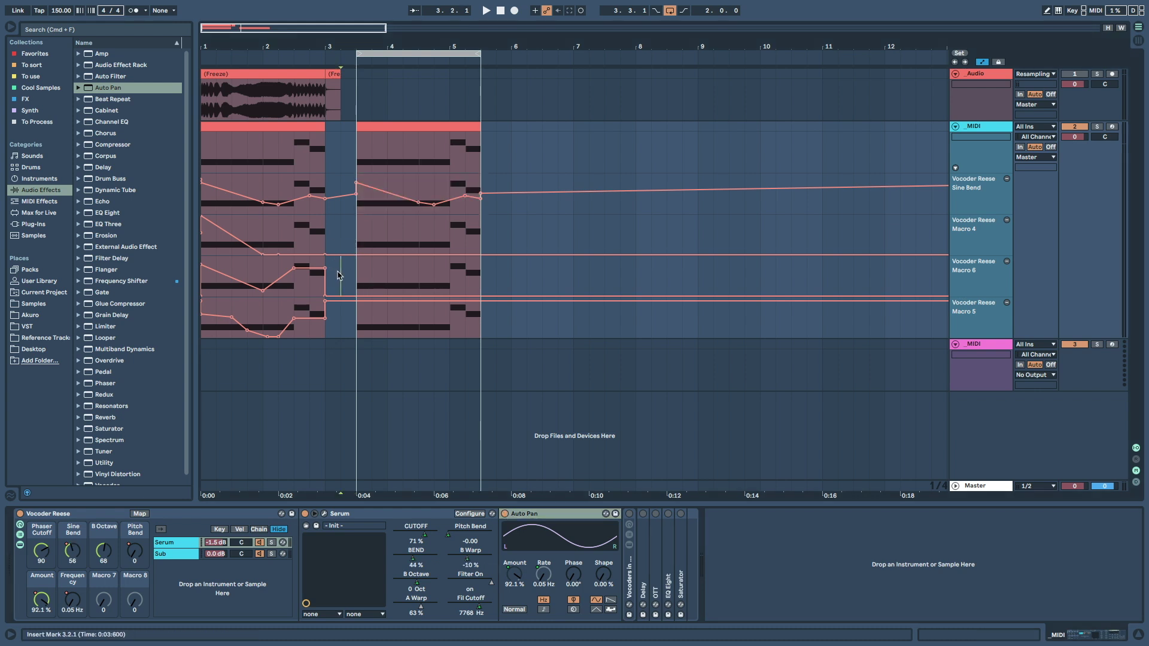
key("shift+Down")
key("shift+Left")
key("shift+Left")
key("shift+Left")
key("shift+Left")
key("shift+Left")
key("shift+Left")
key("shift+Left")
key("shift+Left")
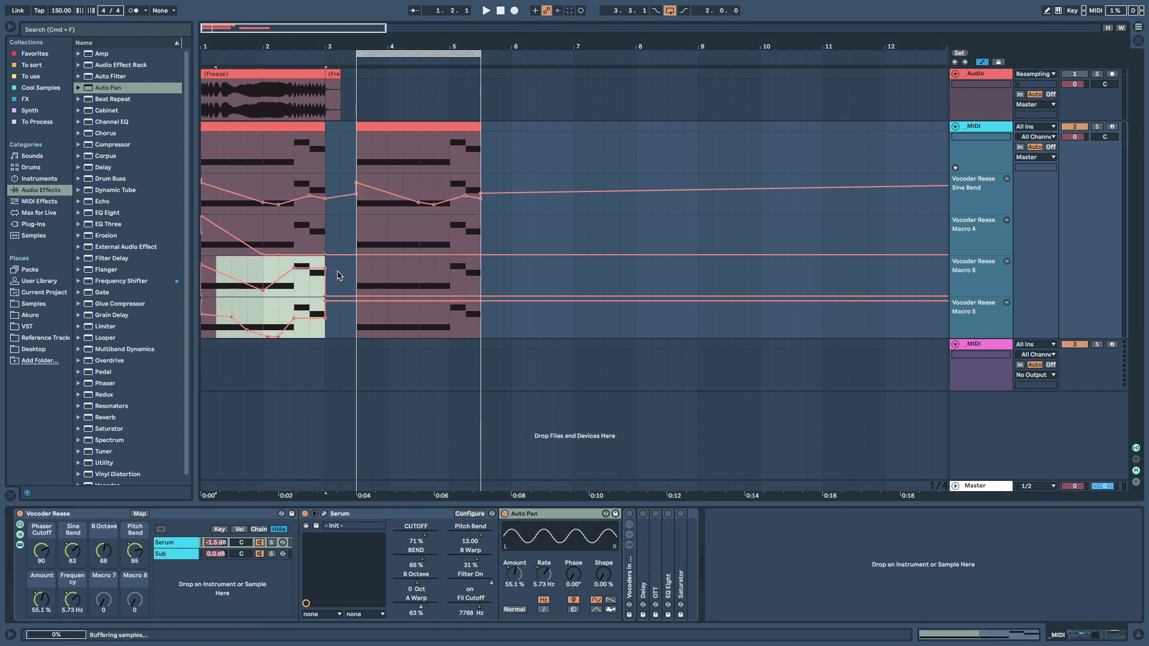
left_click(356, 274)
double_click(355, 273)
- Audition the second clip with the Auto Pan automation and check the amount and rate midway and at the start
key("space")
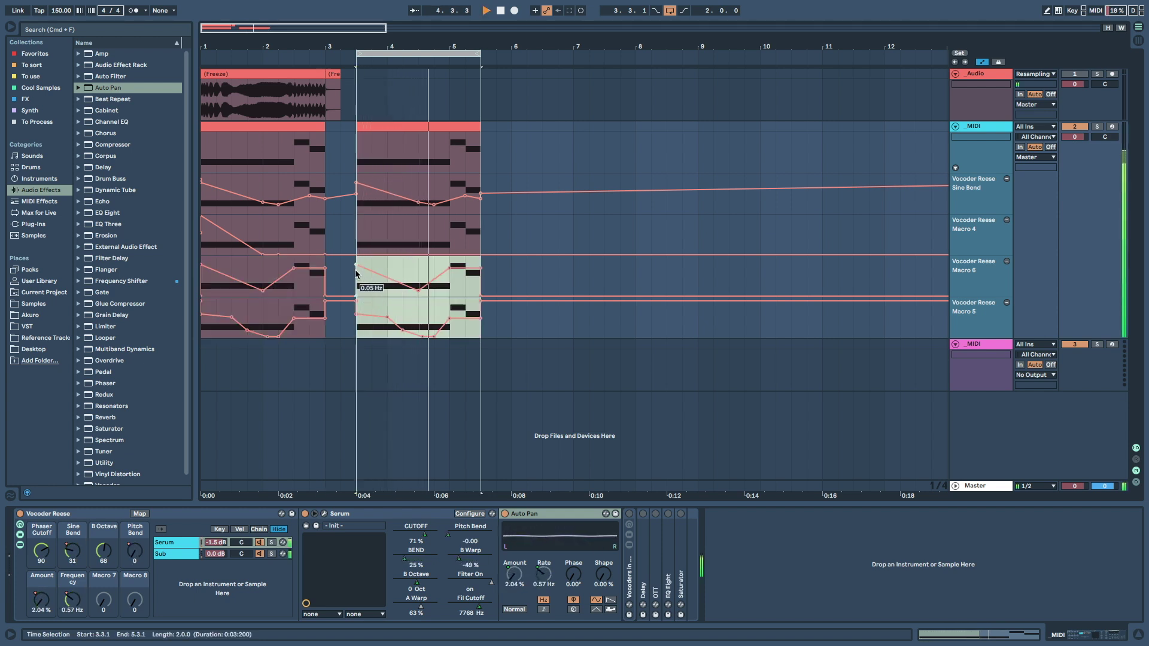
key("space")
left_click(544, 575)
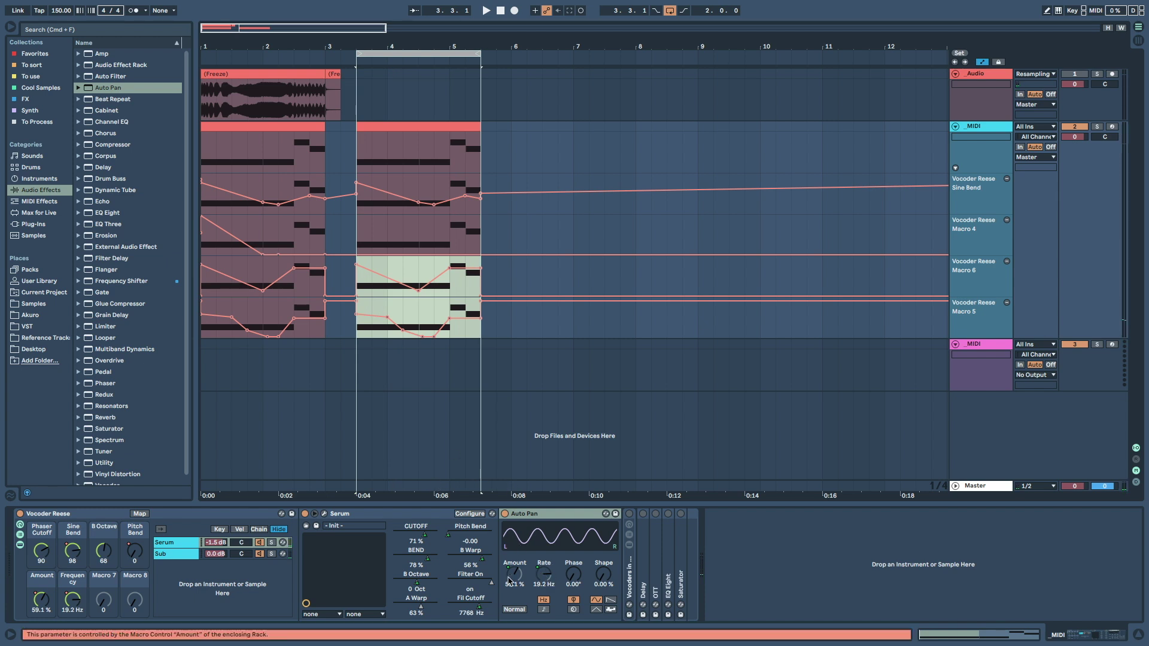
left_click(418, 319)
key("space")
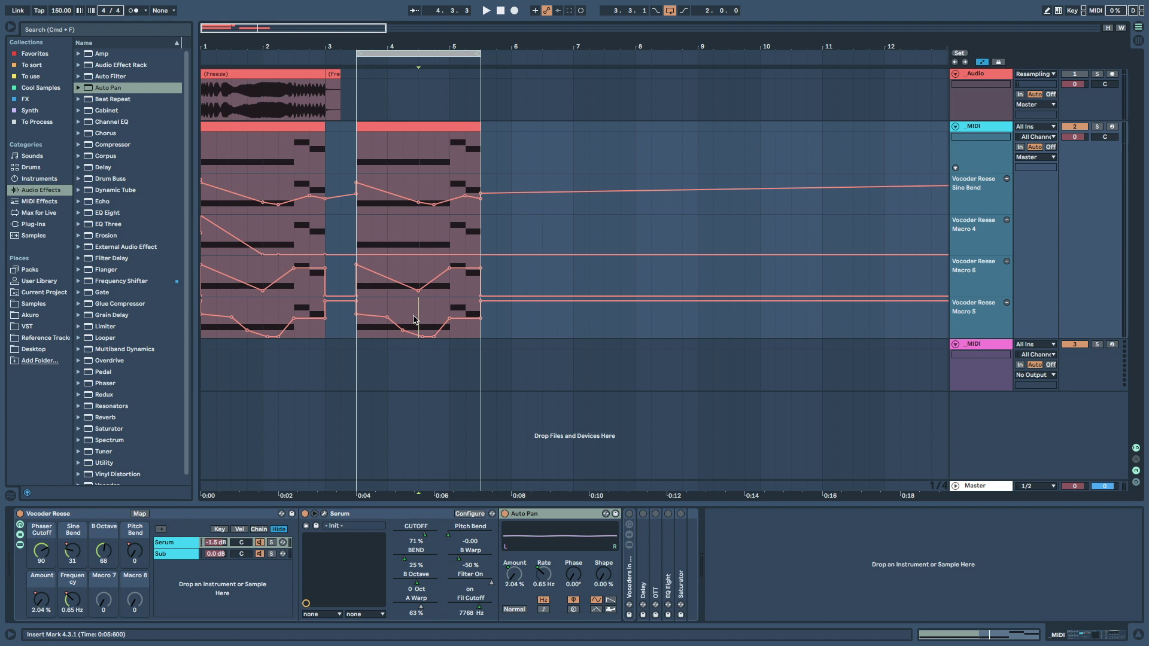
left_click(358, 335)
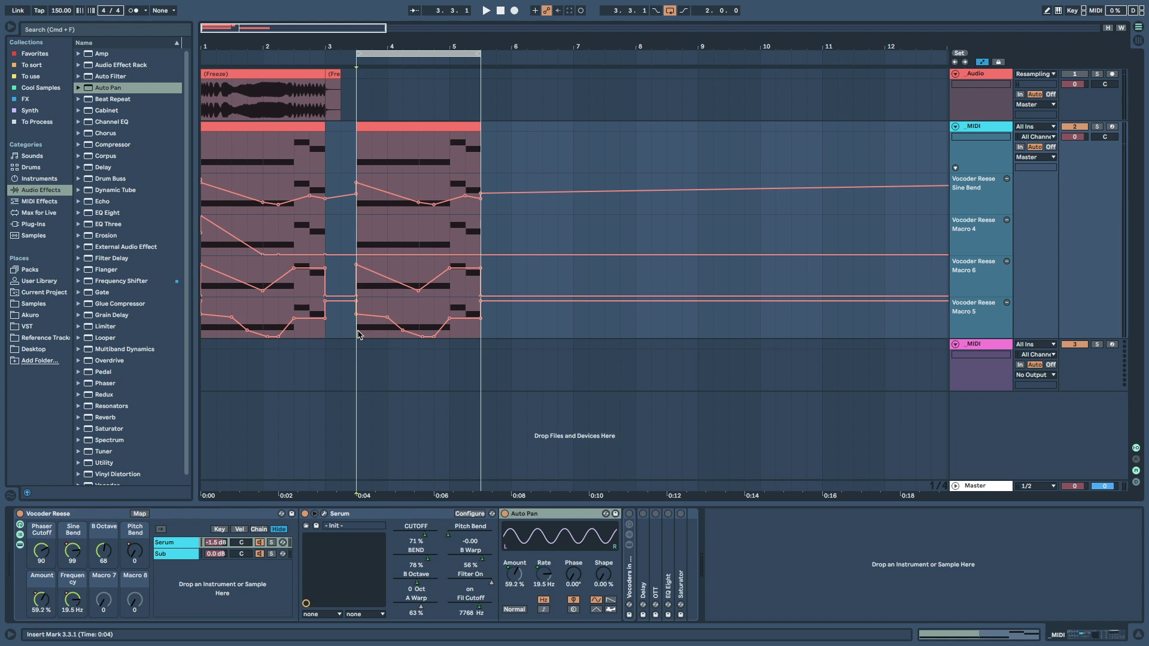
key("space")
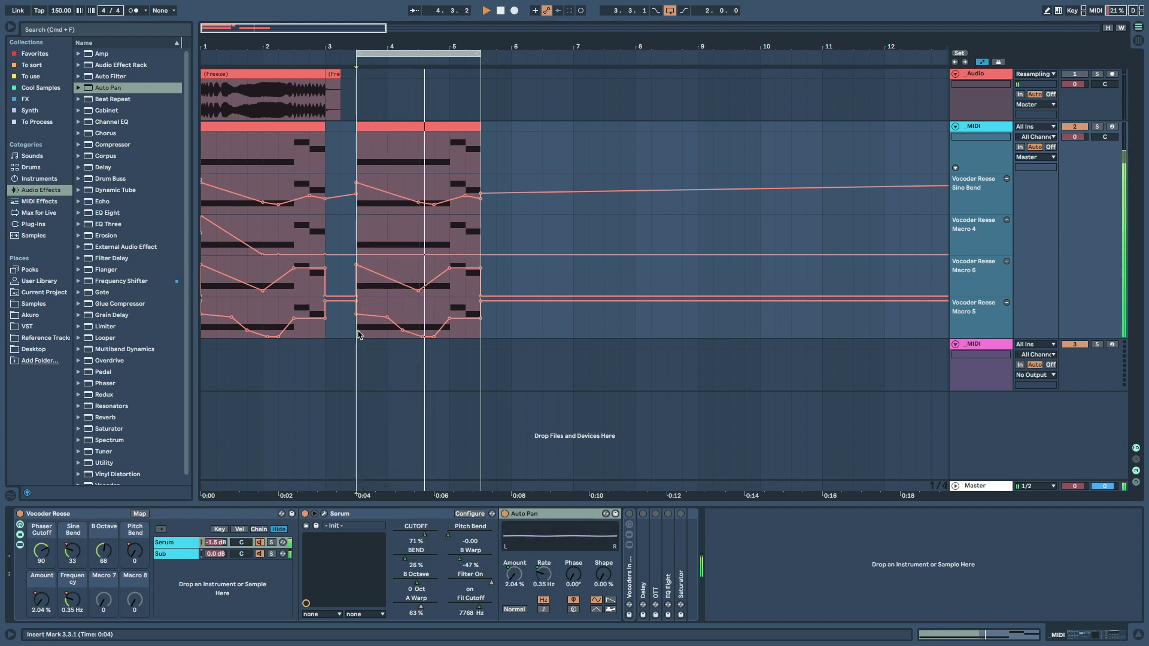
key("space")
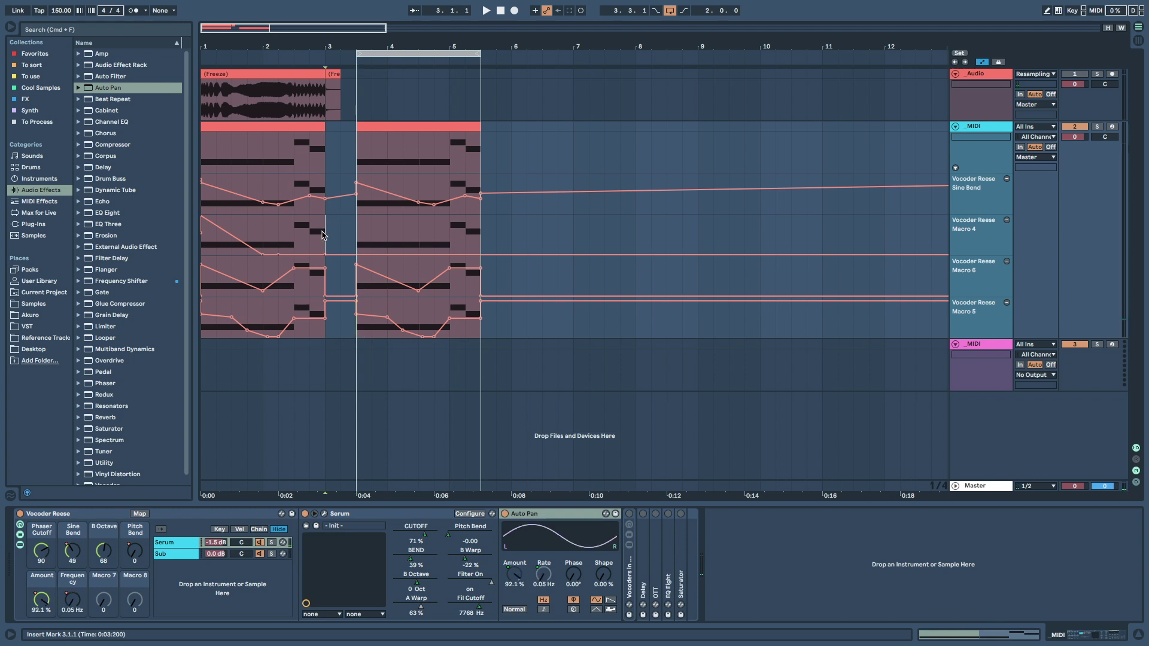
- Copy the Macro 4 automation from the first clip onto the second clip at 3.3.1
left_click_drag(323, 234, 201, 235)
key("ctrl+c")
left_click(357, 235)
key("ctrl+v")
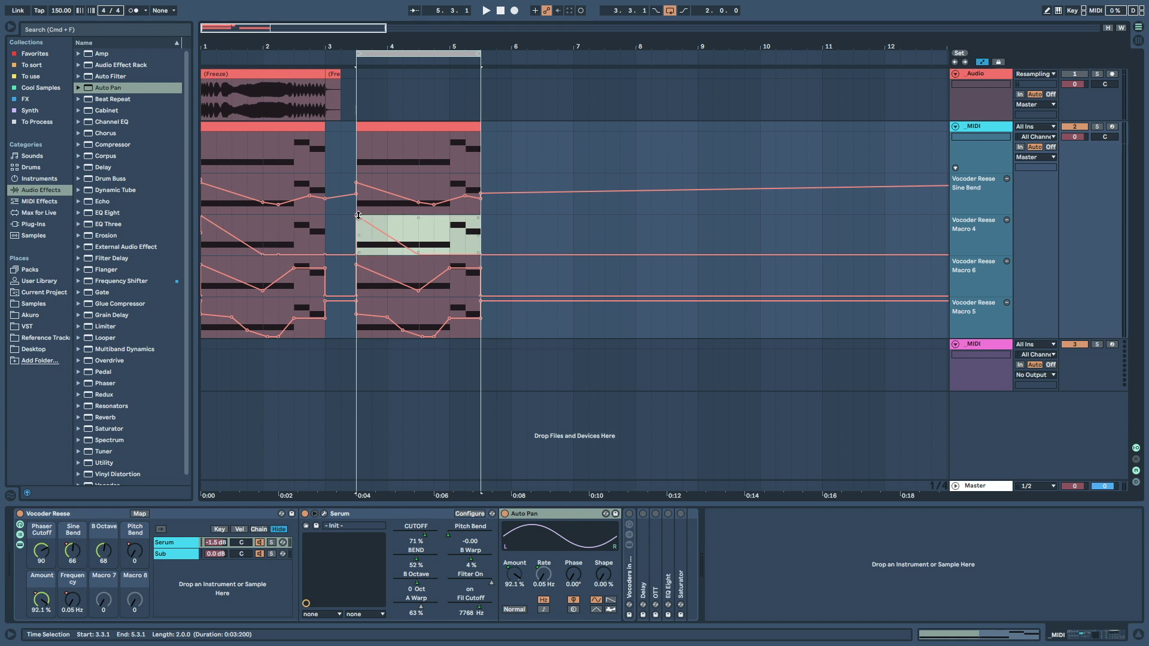
- Check the patch in the Serum window, close it, and audition the second clip with all its automation
left_click(324, 513)
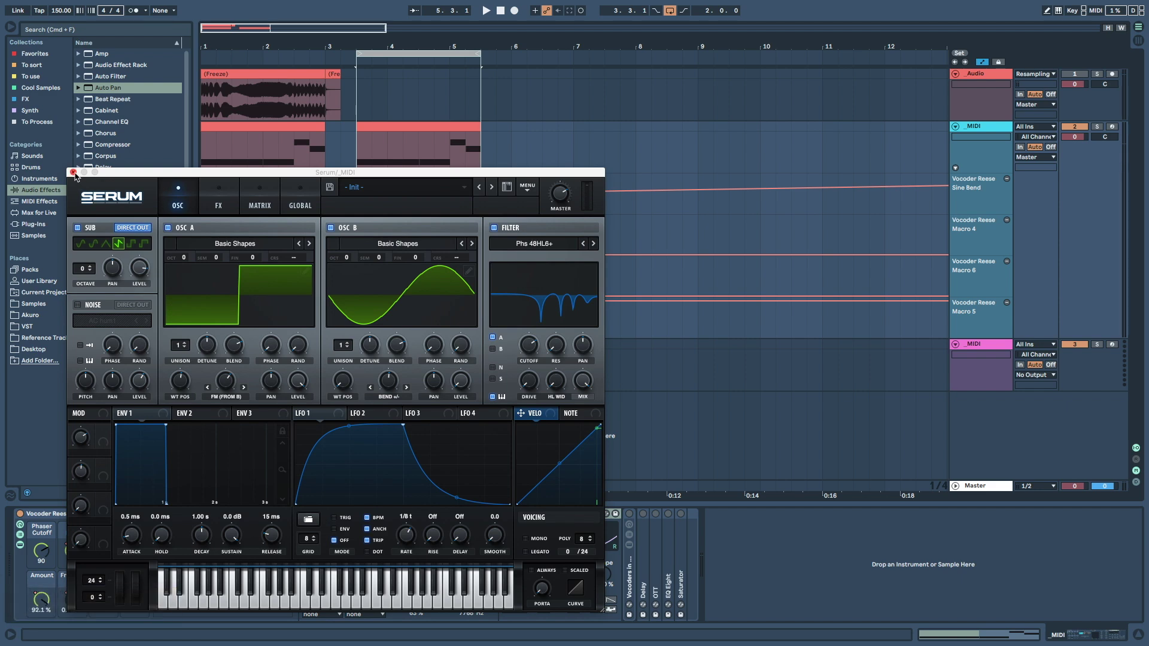
left_click(73, 172)
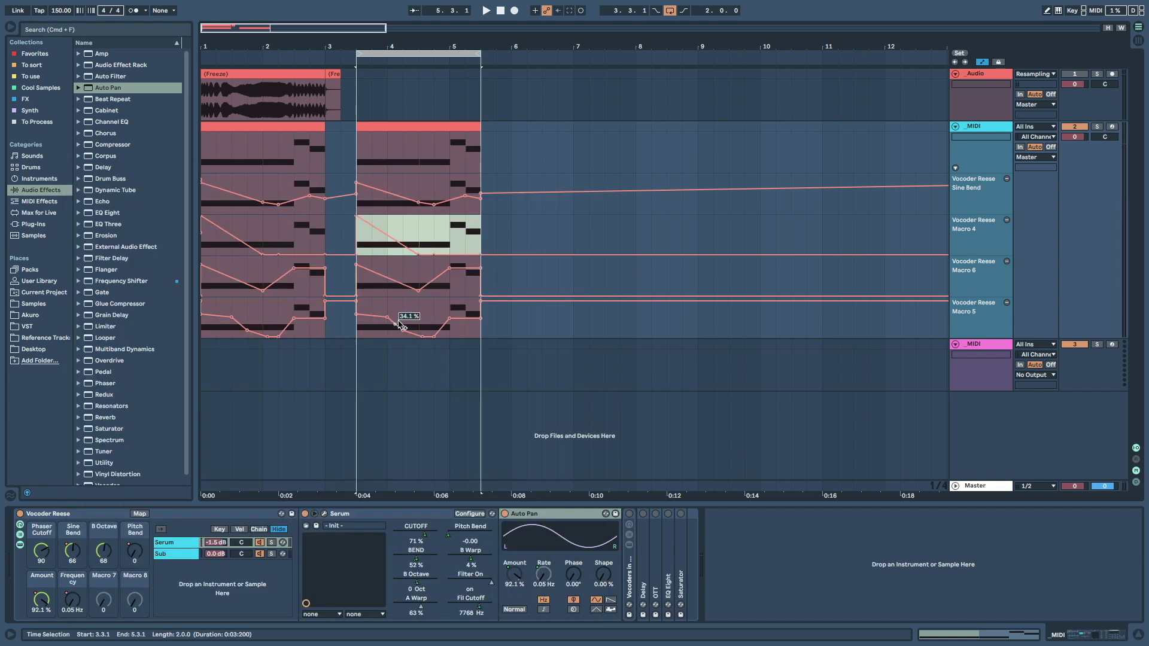
left_click(390, 122)
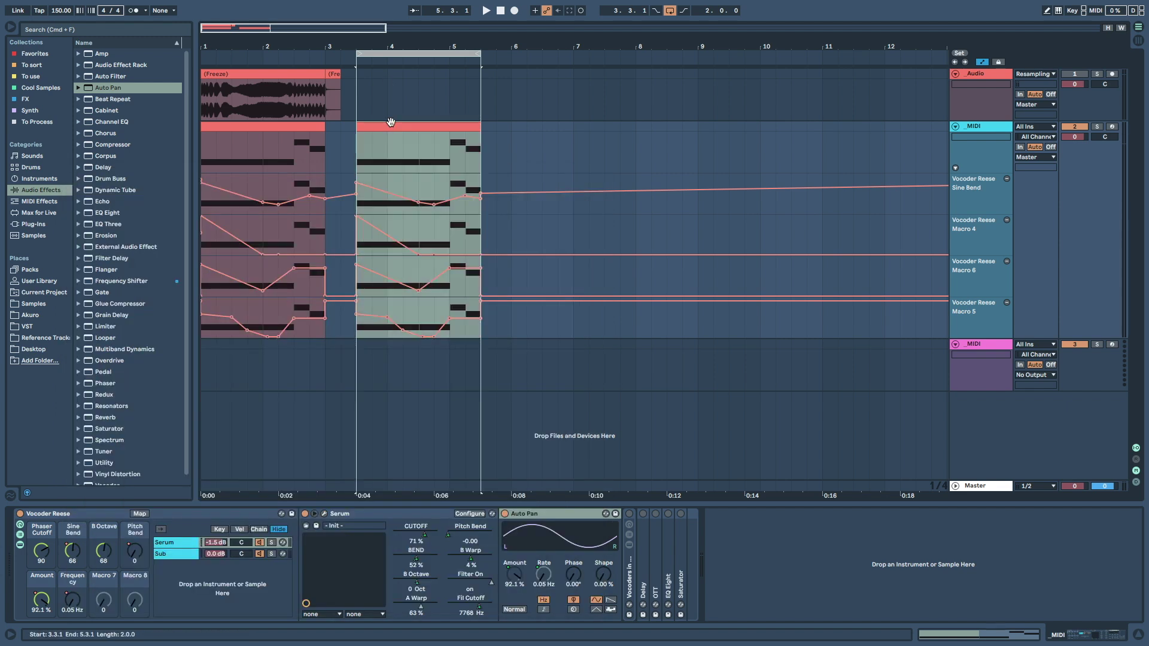
key("space")
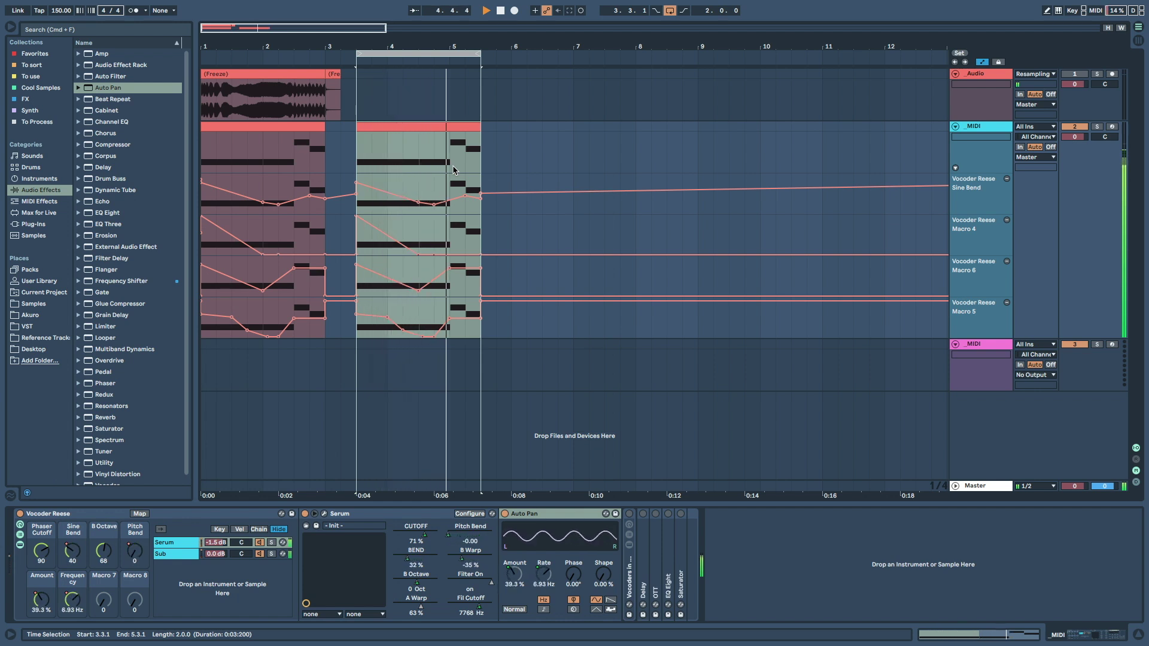
key("space")
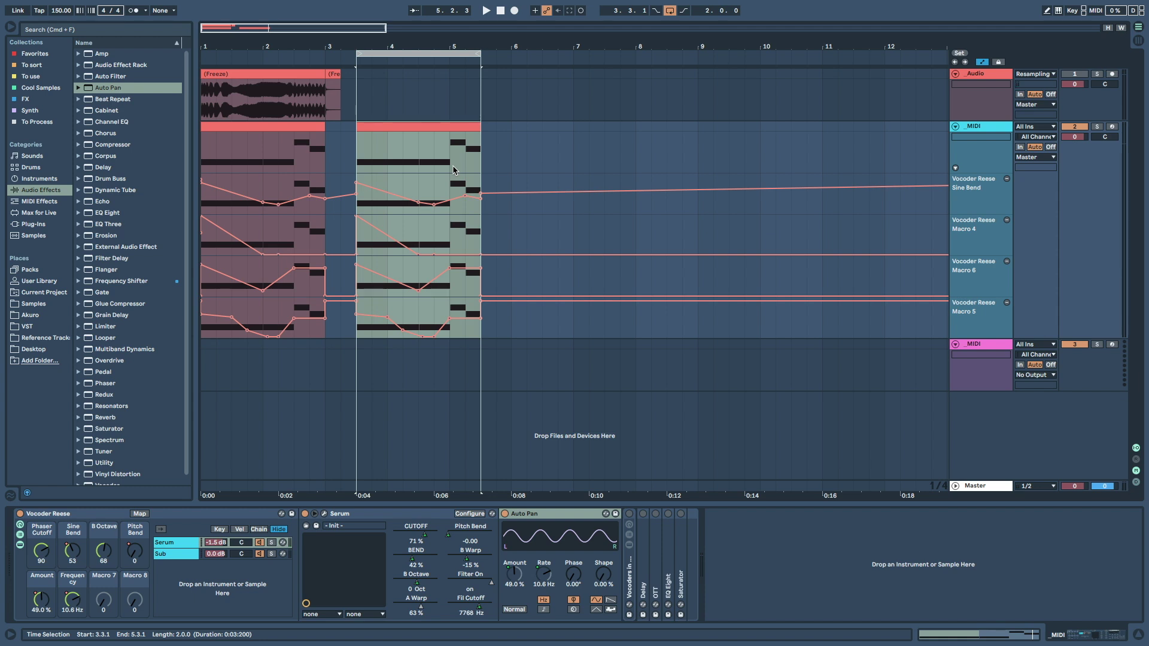
- Unfold the Vocoders in Parallel rack, audition the clip with it switched on, and turn it off and fold it again
double_click(629, 570)
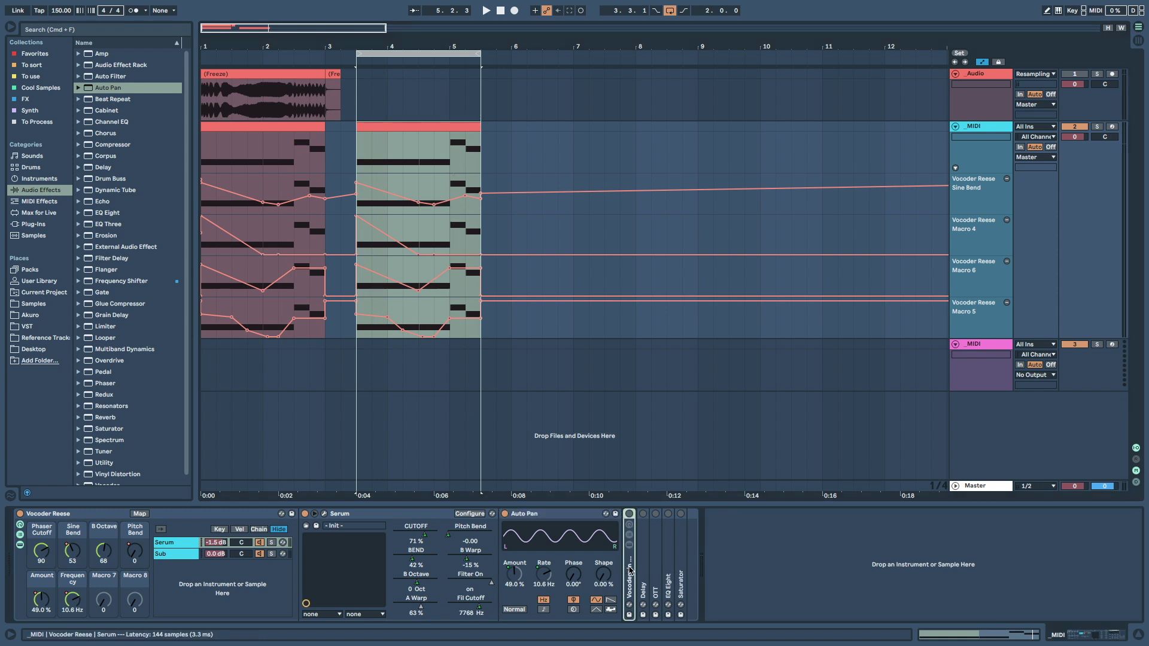
left_click(659, 512)
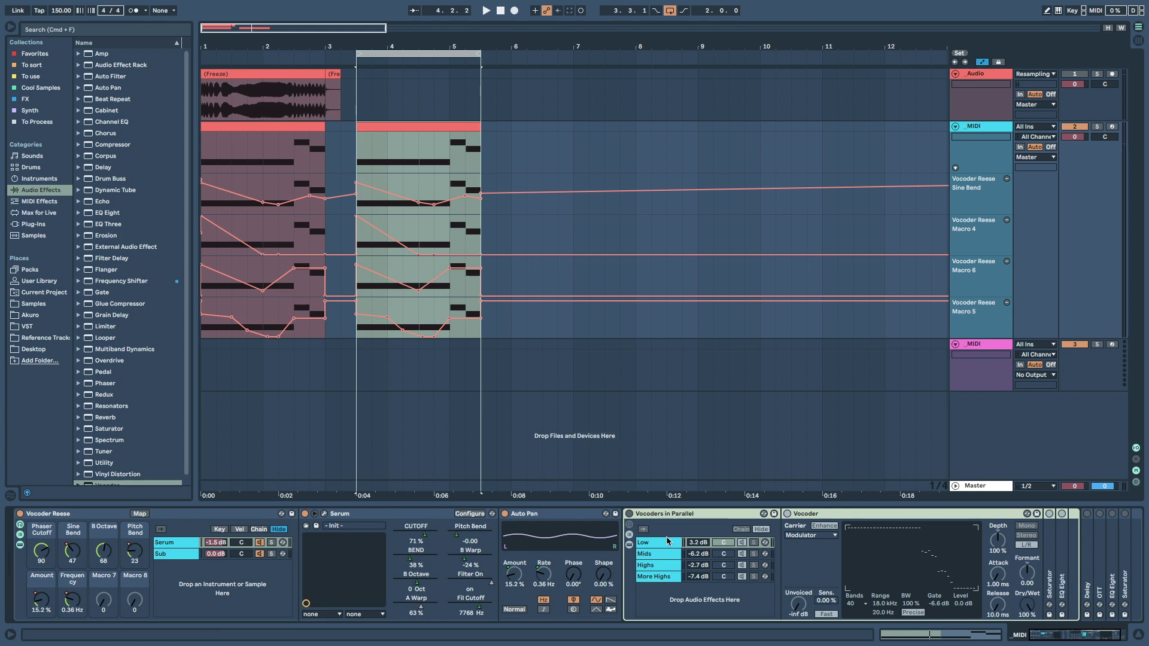
left_click(629, 514)
key("space")
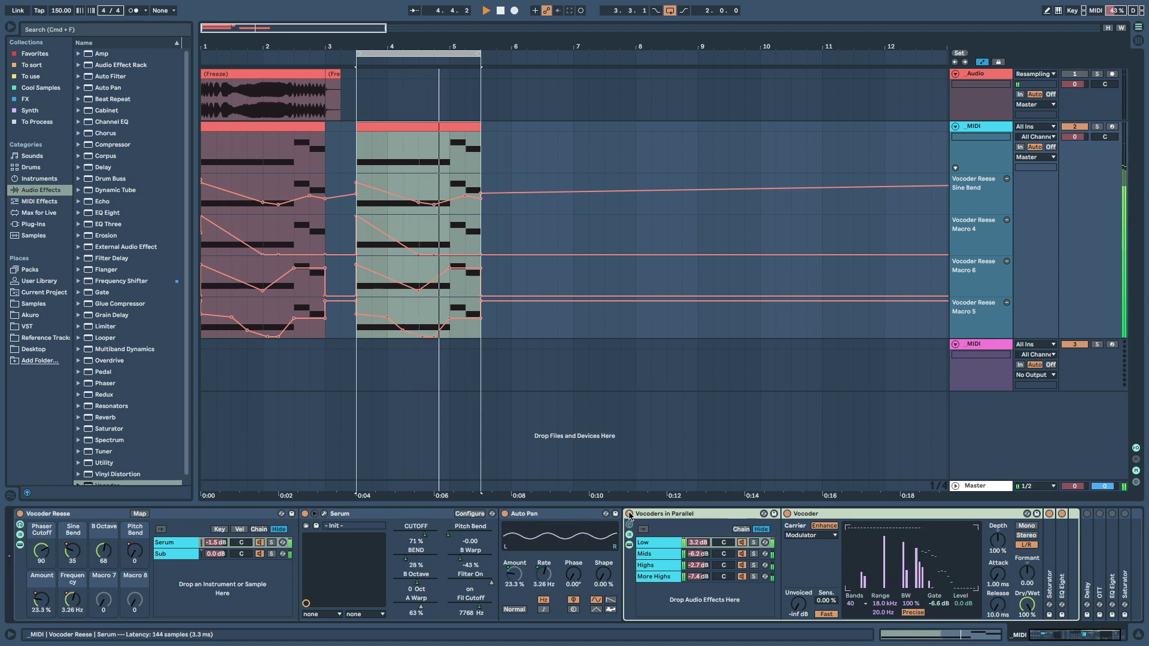
key("space")
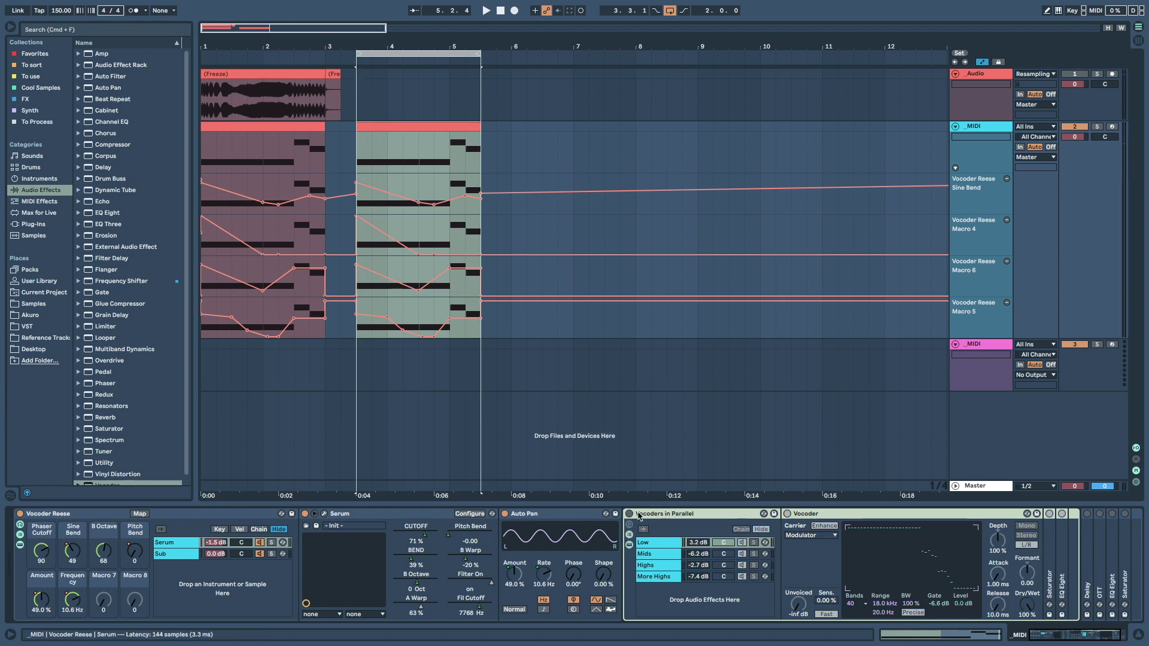
double_click(651, 514)
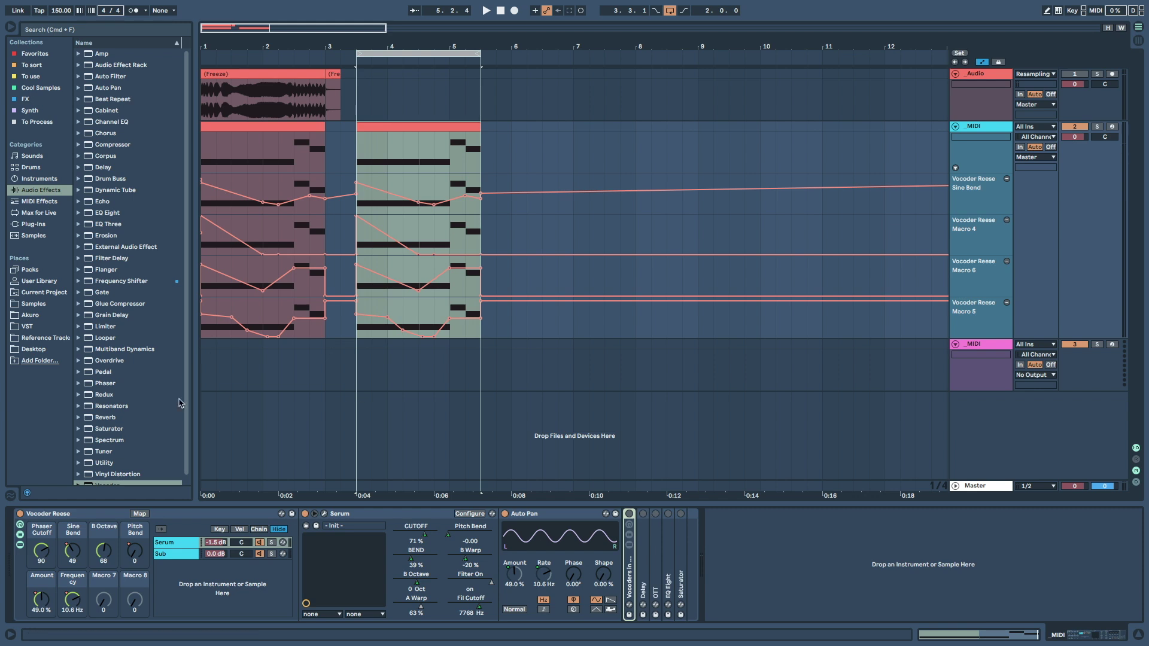
- Insert a Vocoder after the Auto Pan and try an upper range limit of 12 kHz, returning it to 18 kHz
scroll(134, 424, "down", 1)
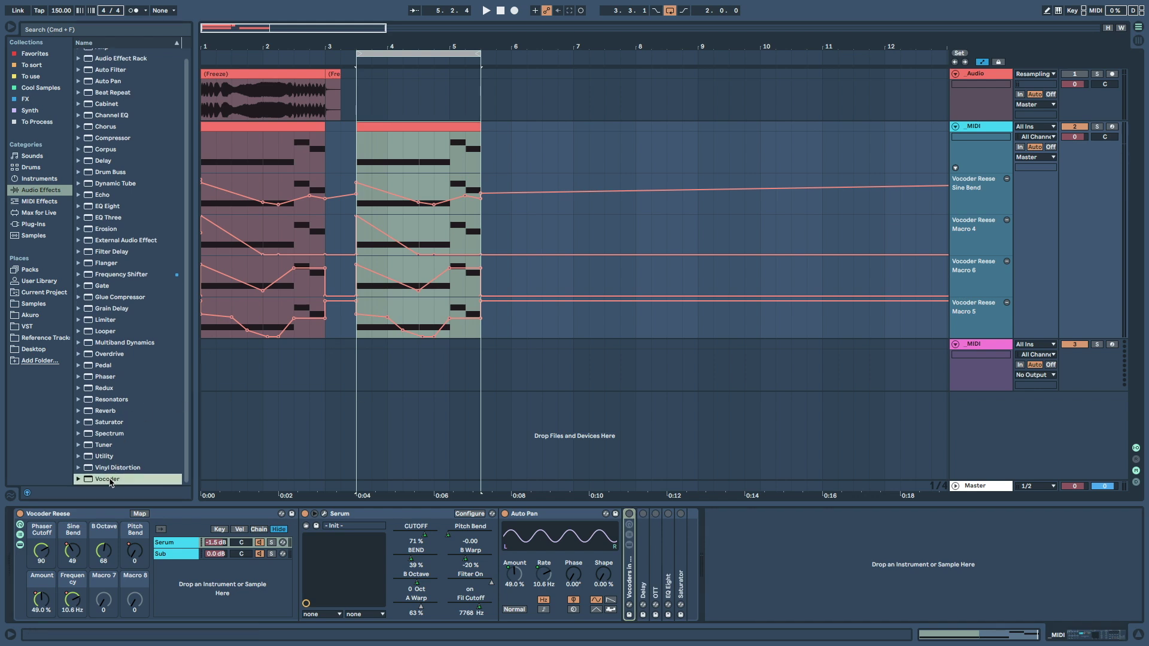
left_click_drag(110, 480, 610, 597)
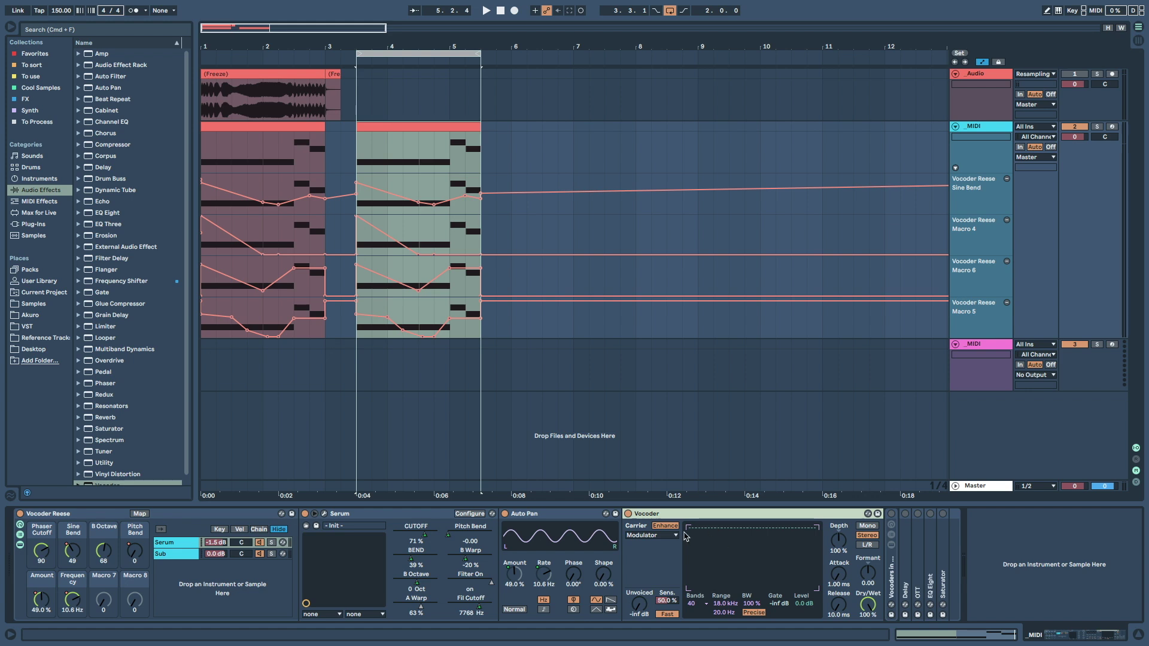
left_click(722, 605)
type("12")
key("Return")
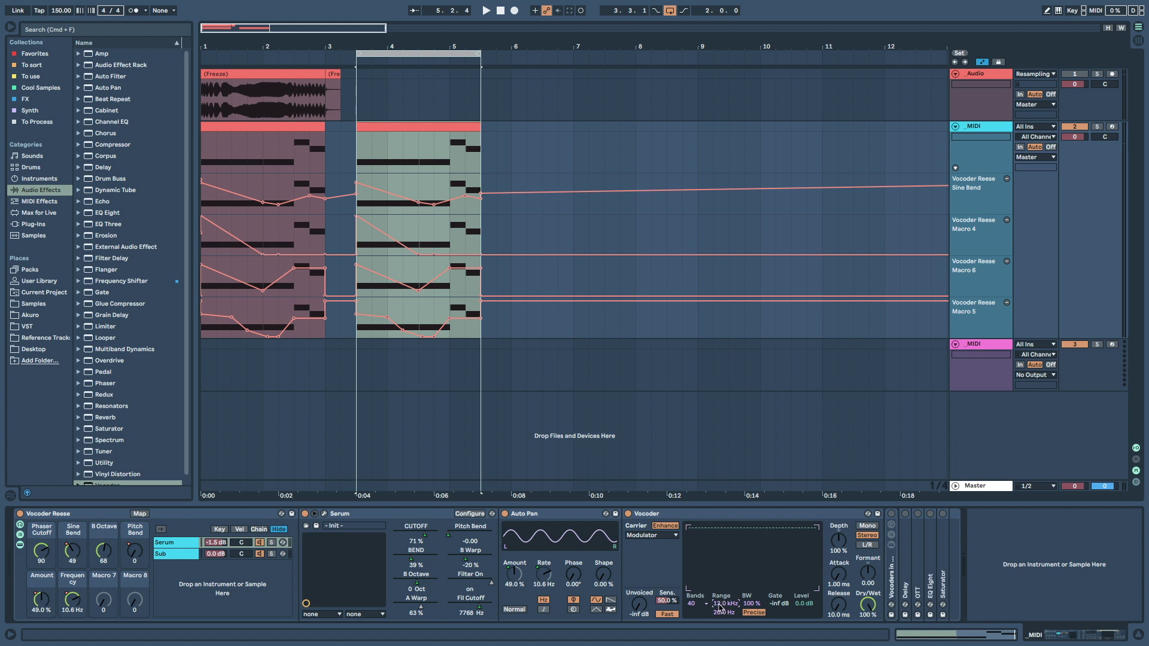
left_click_drag(719, 606, 718, 599)
- Compare the playing clip with the Vocoder's Enhance option off and on, leaving it on
key("space")
left_click(660, 527)
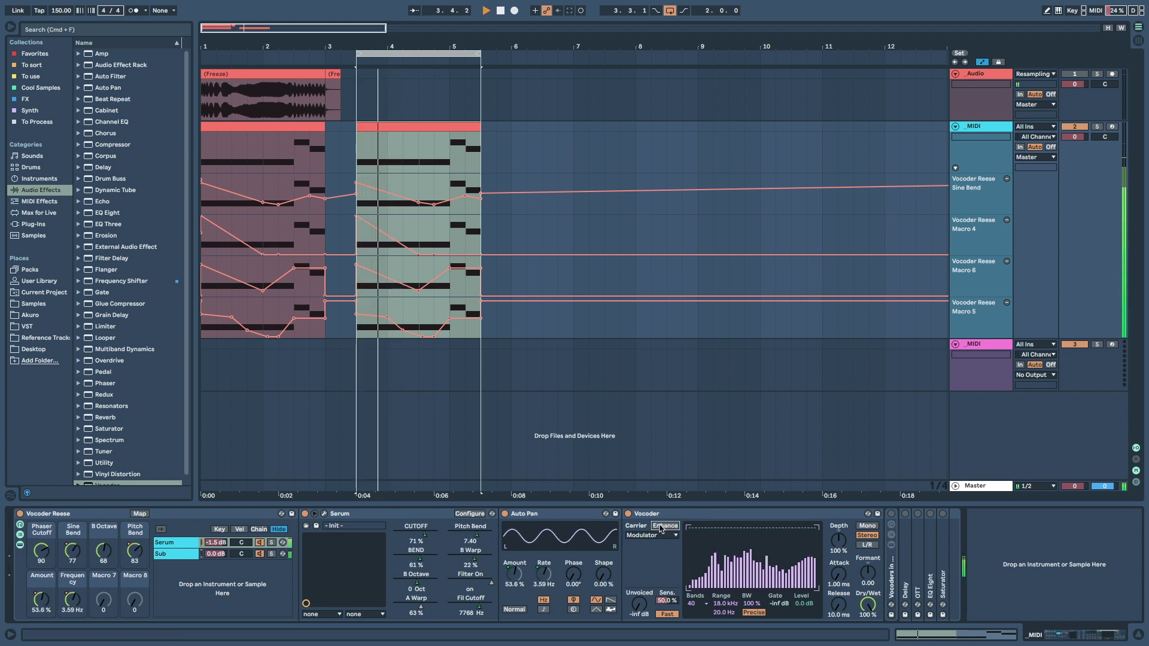
left_click(660, 527)
key("space")
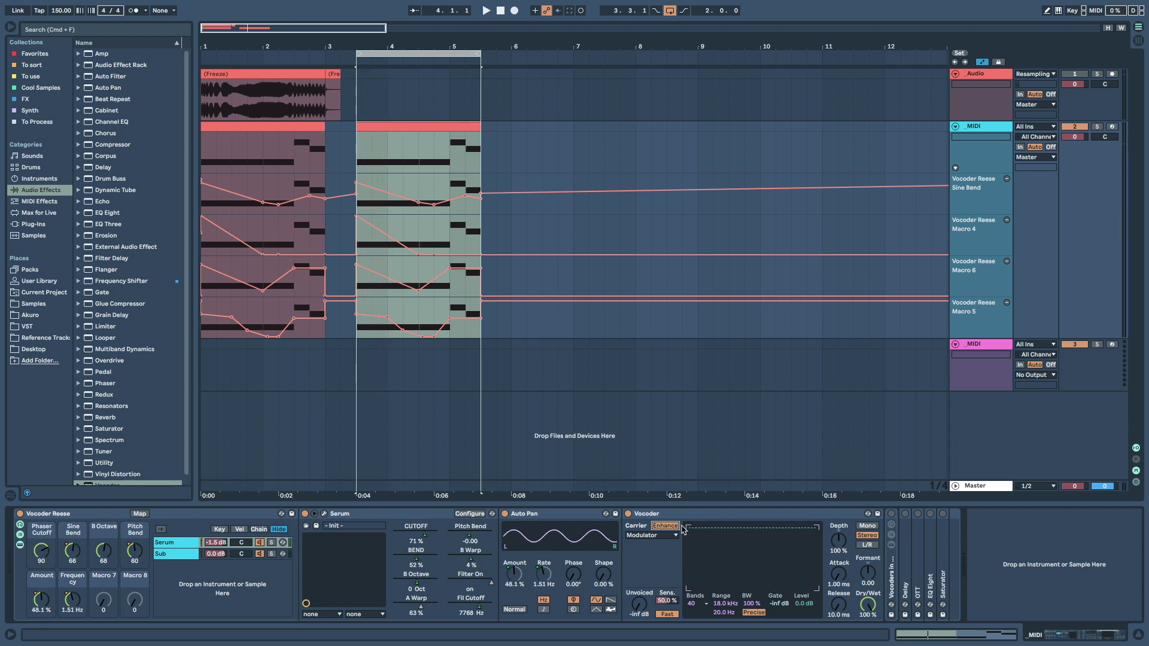
key("space")
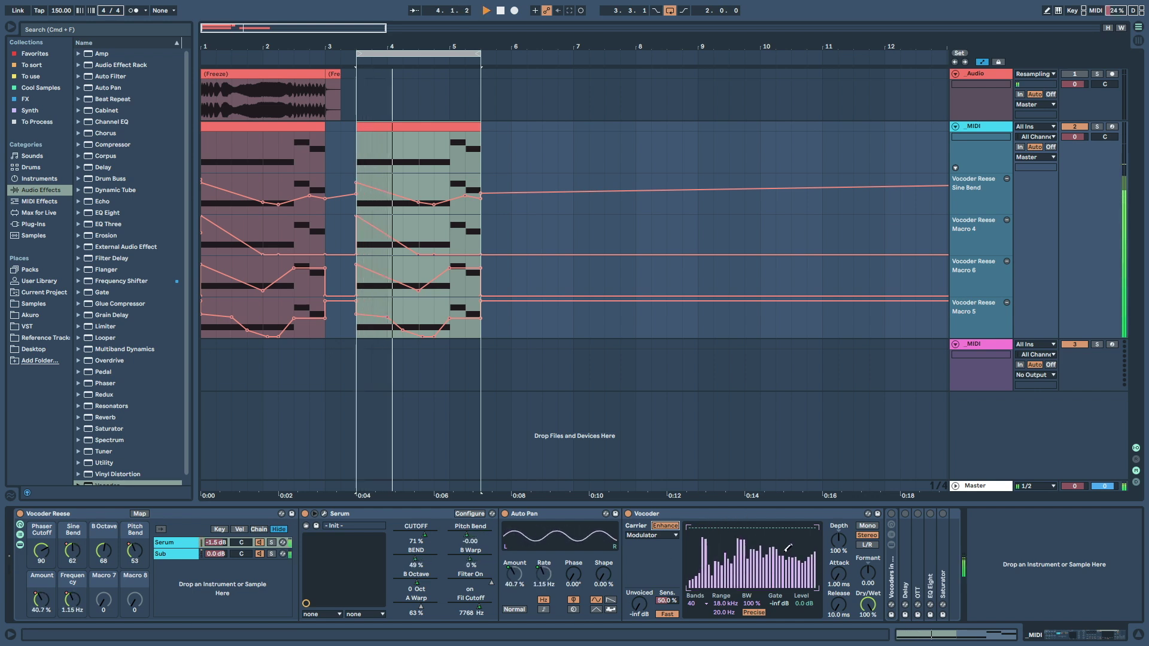
key("space")
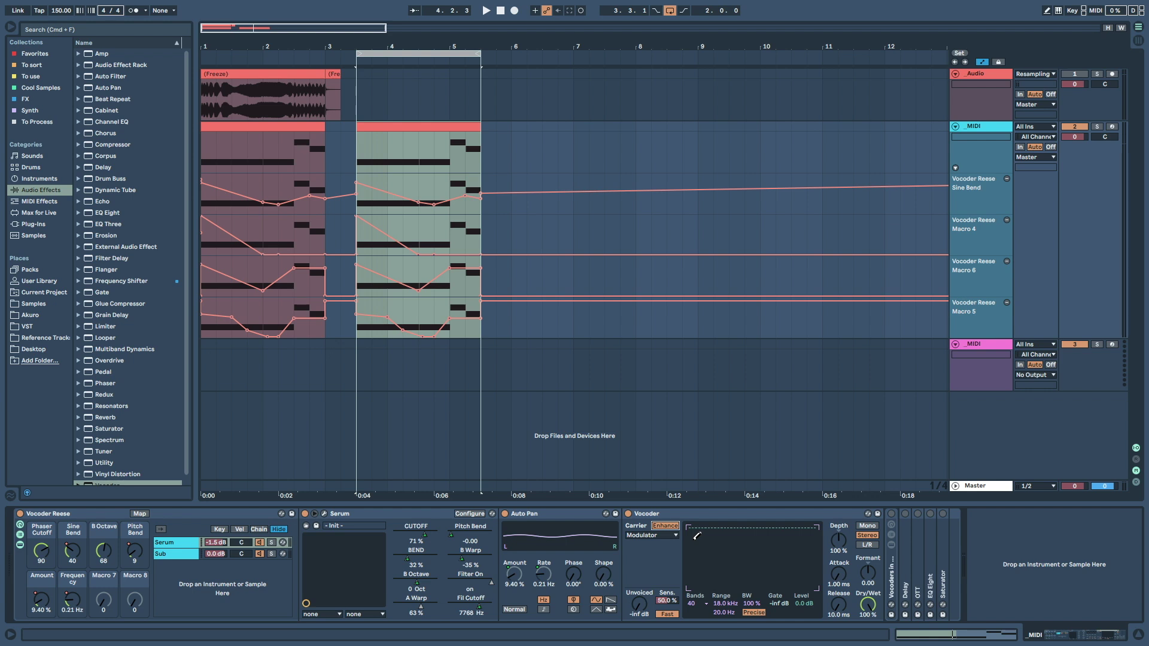
- Try drawing different band levels across the Vocoder's filter bank and audition the looped clip
mouse_move(697, 535)
left_mouse_down()
mouse_move(692, 551)
mouse_move(733, 559)
mouse_move(756, 549)
left_mouse_up()
key("space")
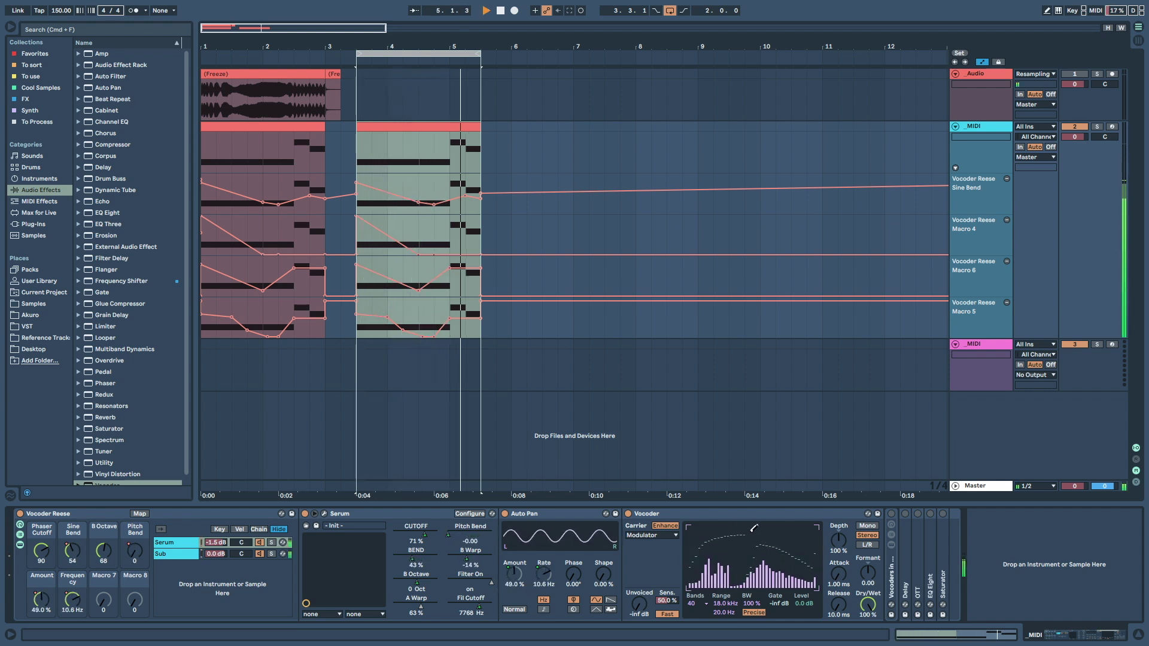
key("space")
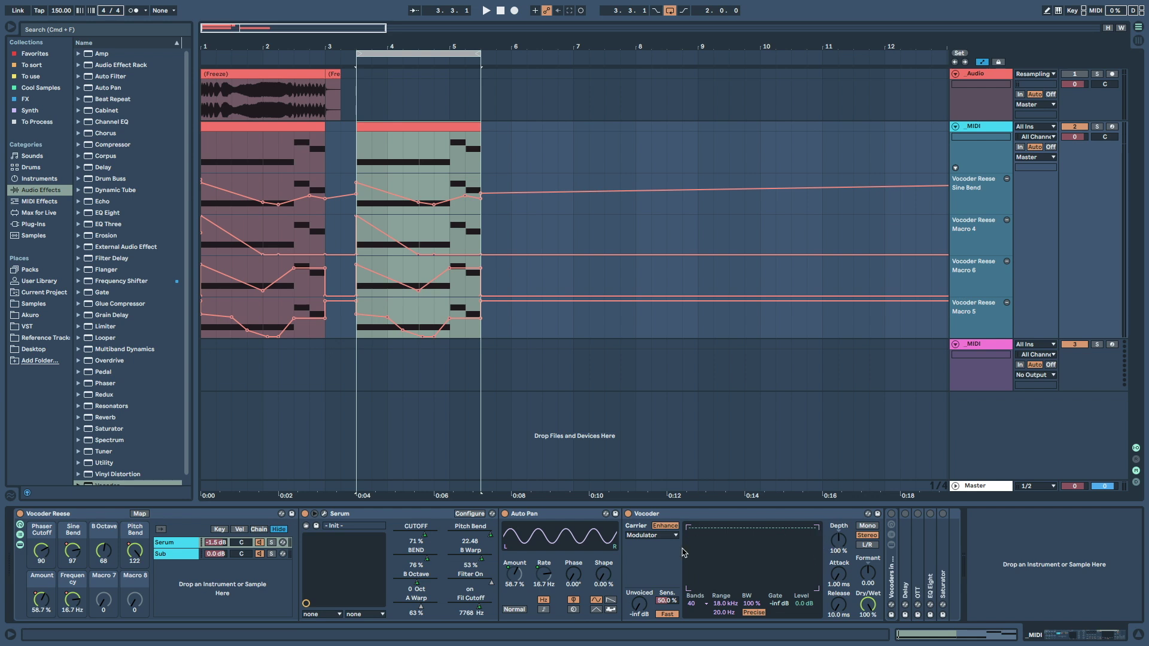
- Check the Vocoder's band count choices and upper range limit, keeping 40 bands and 18 kHz, and audition the clip
left_click(696, 603)
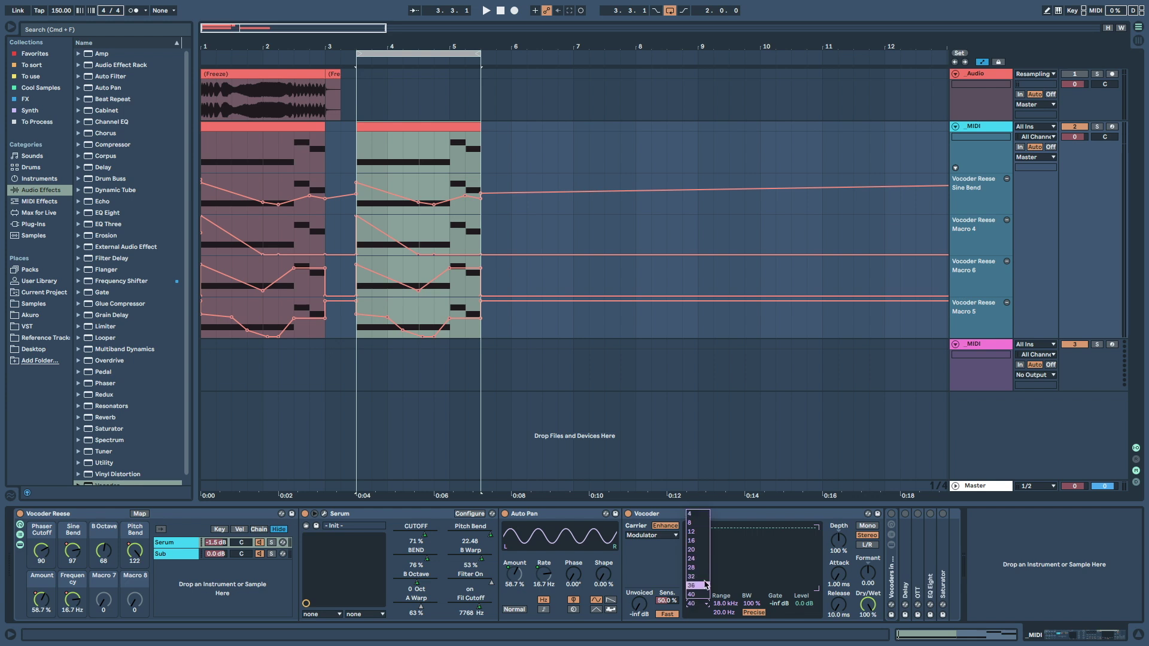
left_click(702, 621)
left_click(719, 603)
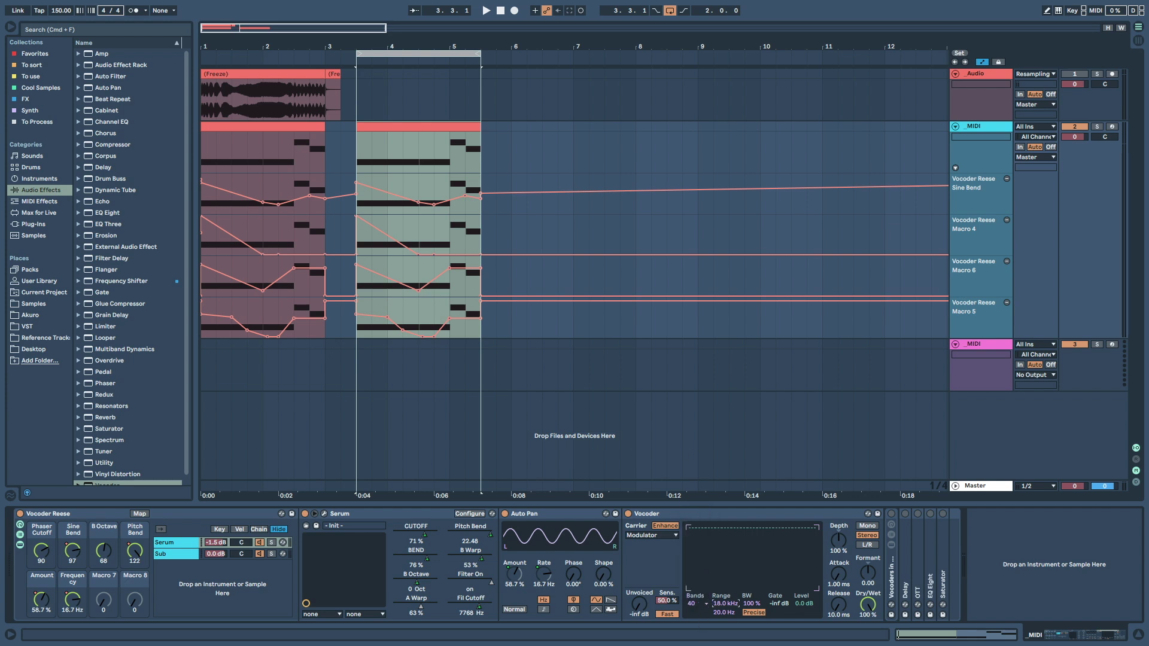
type("120")
key("space")
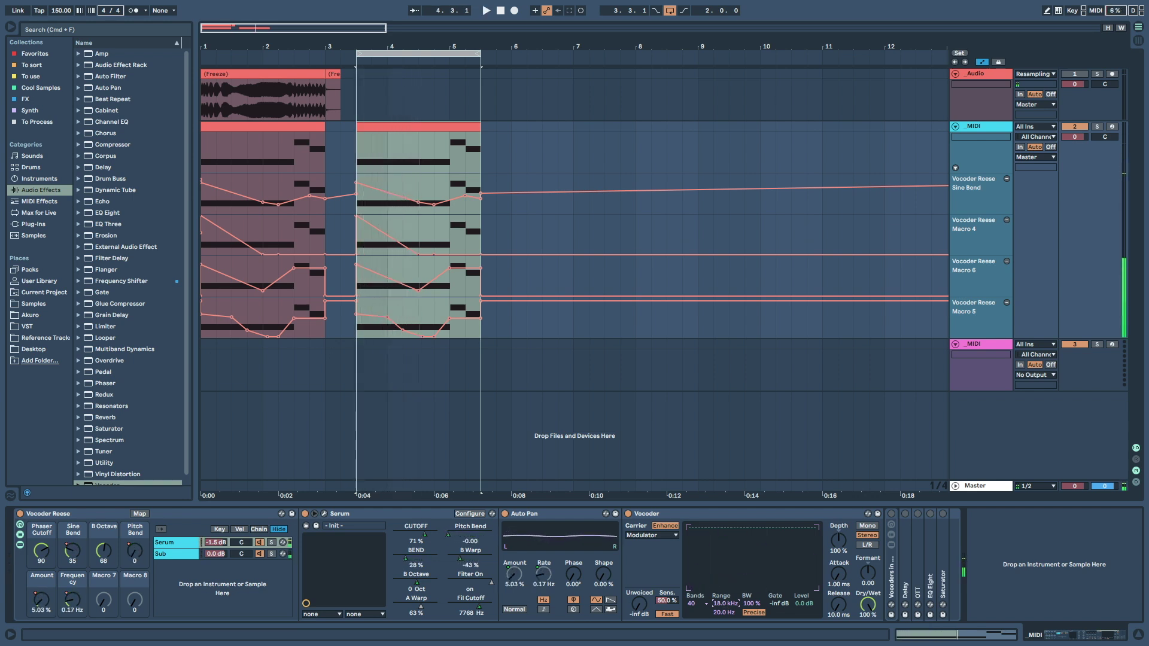
key("space")
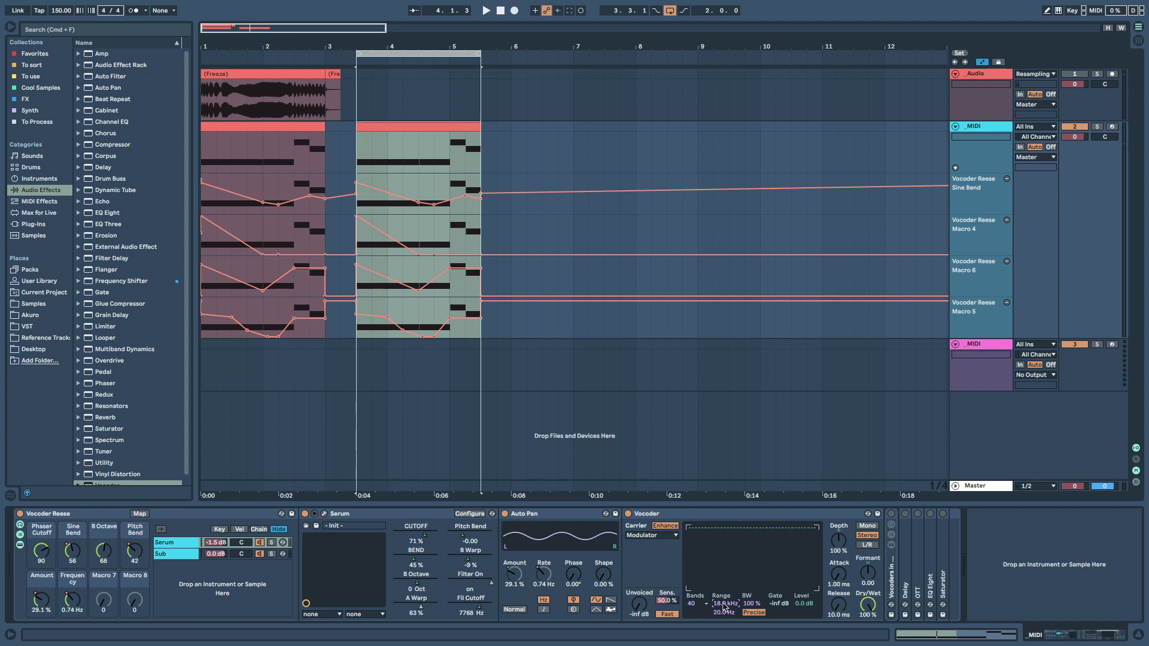
- Compare the clip with the Vocoder switched off and on
left_click(628, 514)
key("space")
left_click(628, 514)
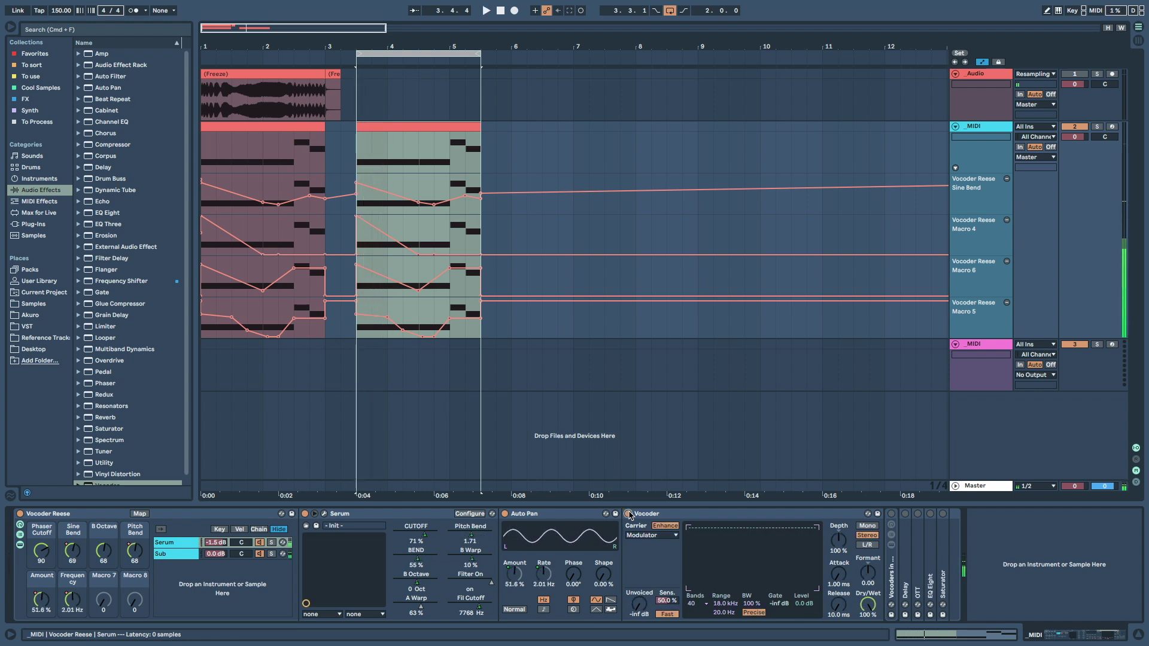
key("space")
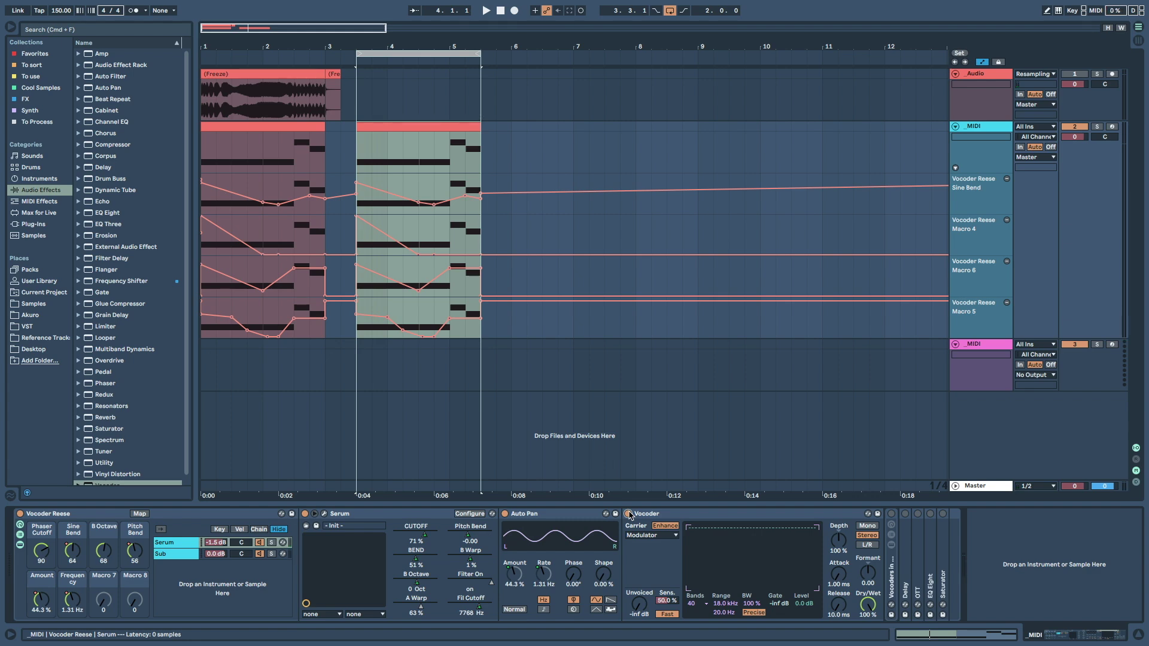
- Try a gate threshold of -10 dB on the Vocoder and return it to -inf dB
left_click(779, 604)
type("-10")
key("Return")
mouse_move(721, 539)
left_mouse_down()
mouse_move(719, 560)
mouse_move(723, 515)
mouse_move(722, 537)
mouse_move(724, 525)
left_mouse_up()
left_click_drag(779, 604, 779, 640)
- Audition the looped clip while trying several Vocoder gate thresholds, ending at about -4.8 dB
left_click(427, 54)
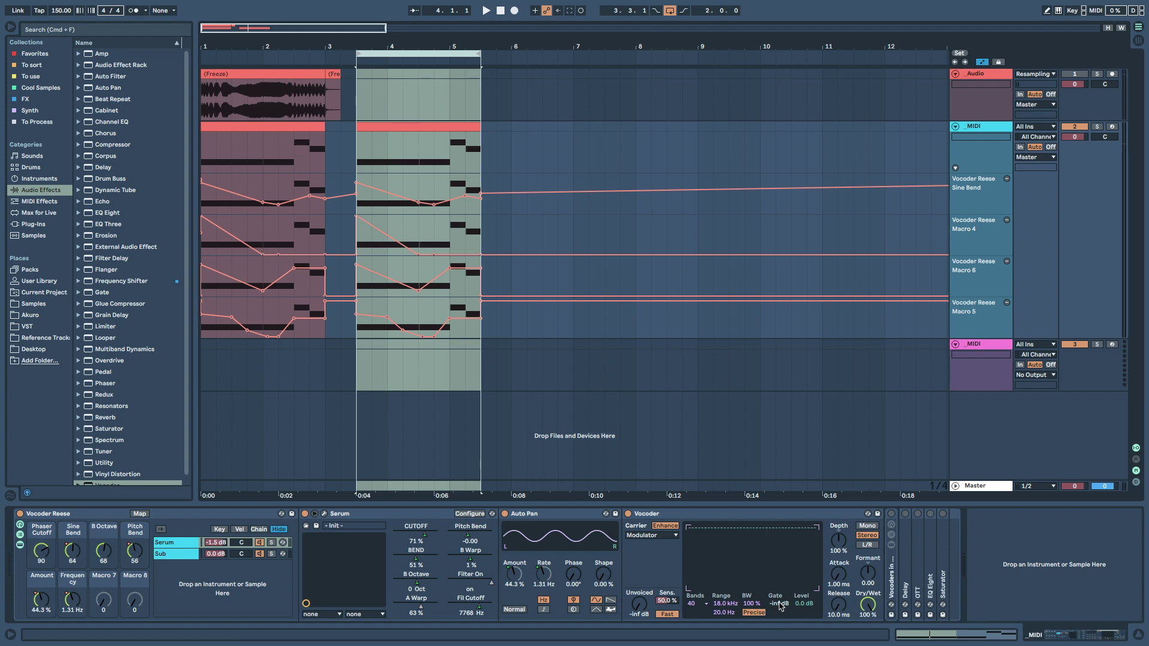
key("space")
left_click_drag(781, 605, 780, 556)
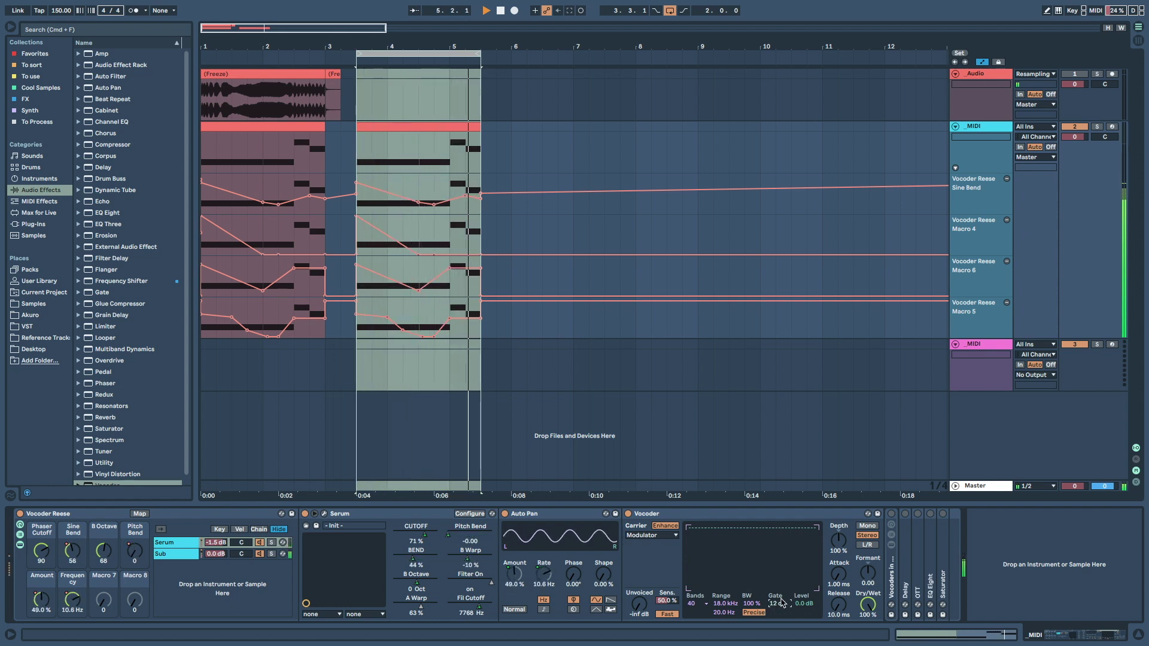
mouse_move(780, 607)
left_mouse_down()
mouse_move(780, 622)
mouse_move(782, 606)
left_mouse_up()
key("space")
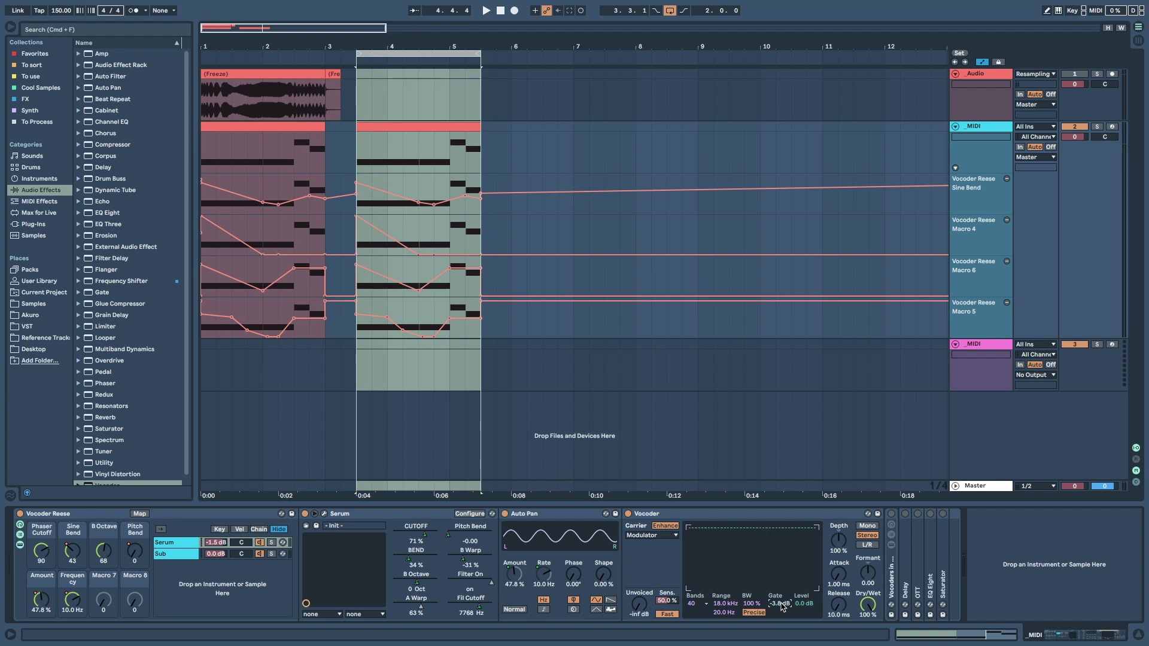
key("space")
left_click_drag(782, 607, 782, 609)
key("space")
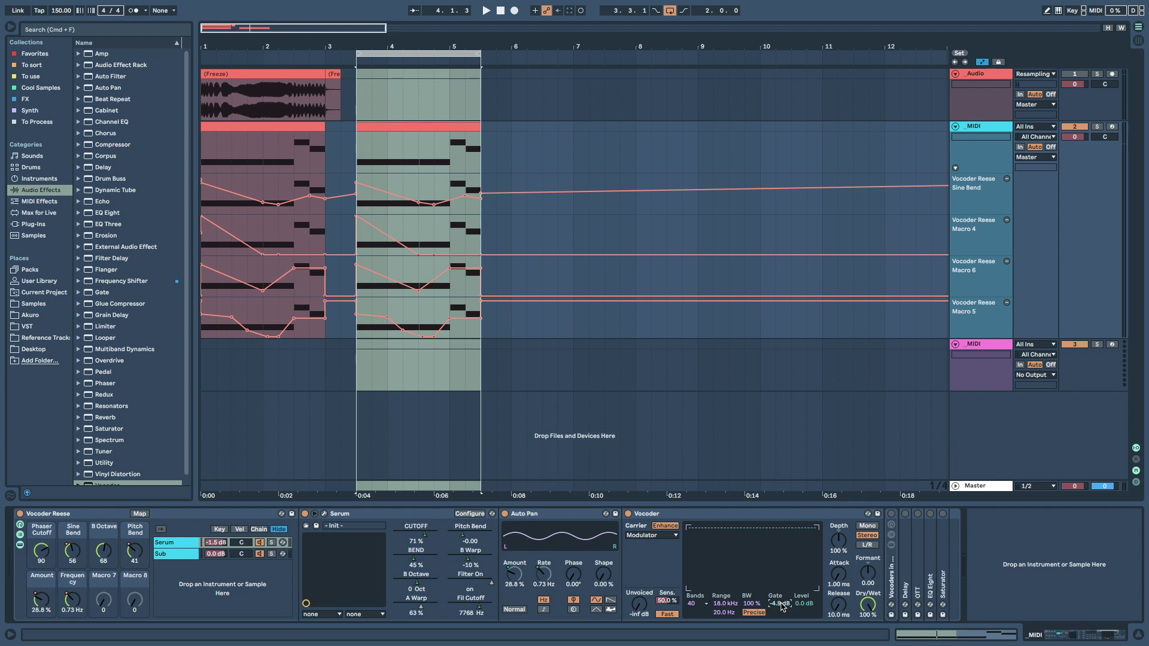
- Delete the single Vocoder, then unfold the Vocoders in Parallel rack and switch it on
left_click(758, 518)
key("Delete")
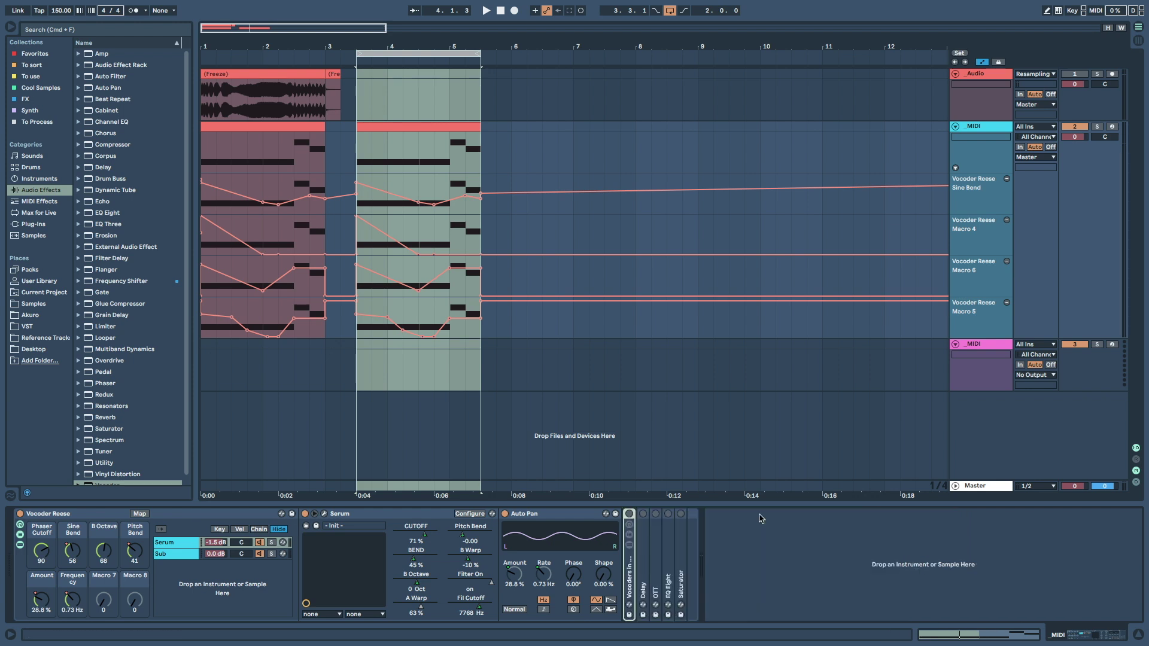
double_click(630, 576)
left_click(630, 514)
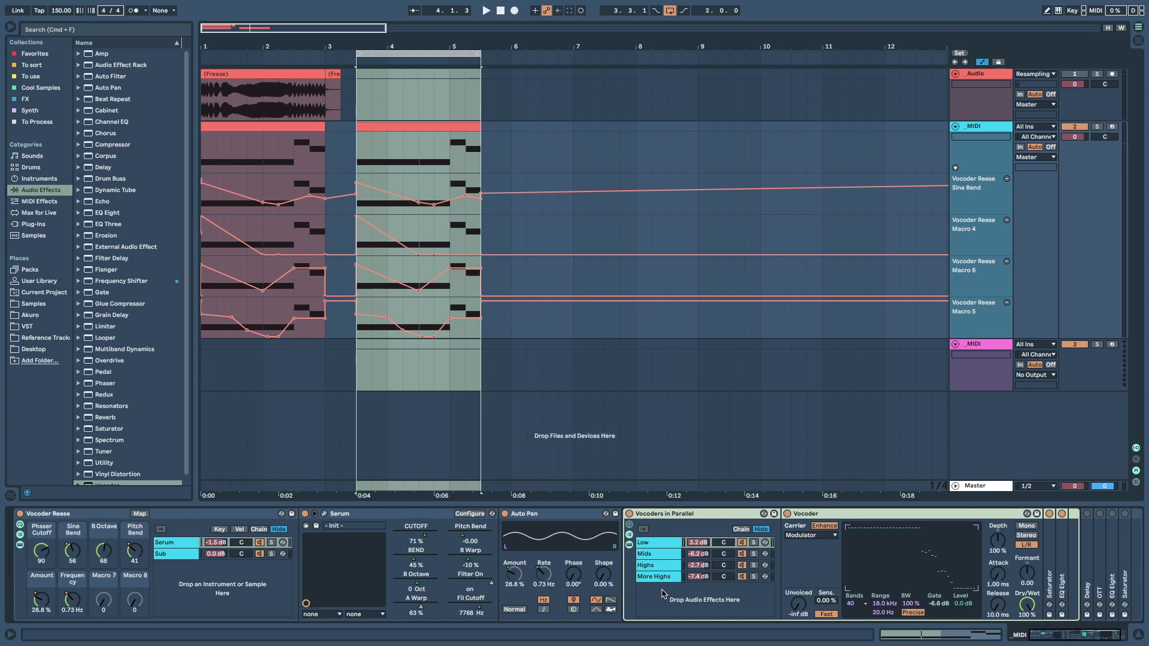
scroll(669, 553, "right", 2)
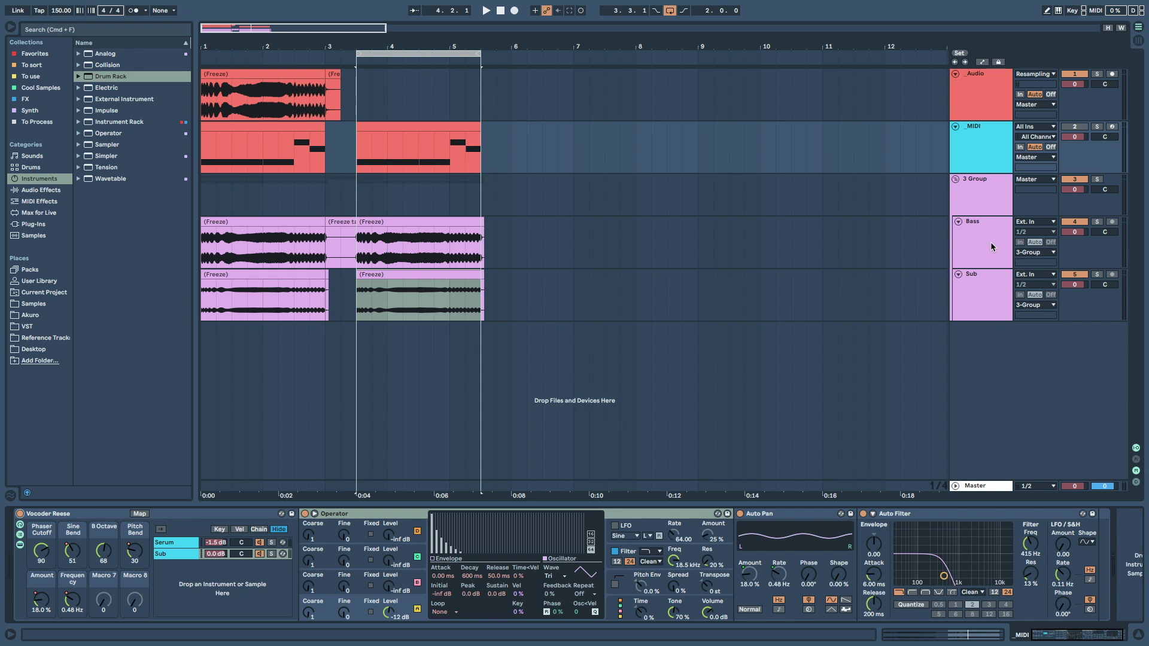
- Examine the frozen Sub audio track and the devices in the Vocoder Reese rack's Serum and Sub chains
left_click(982, 275)
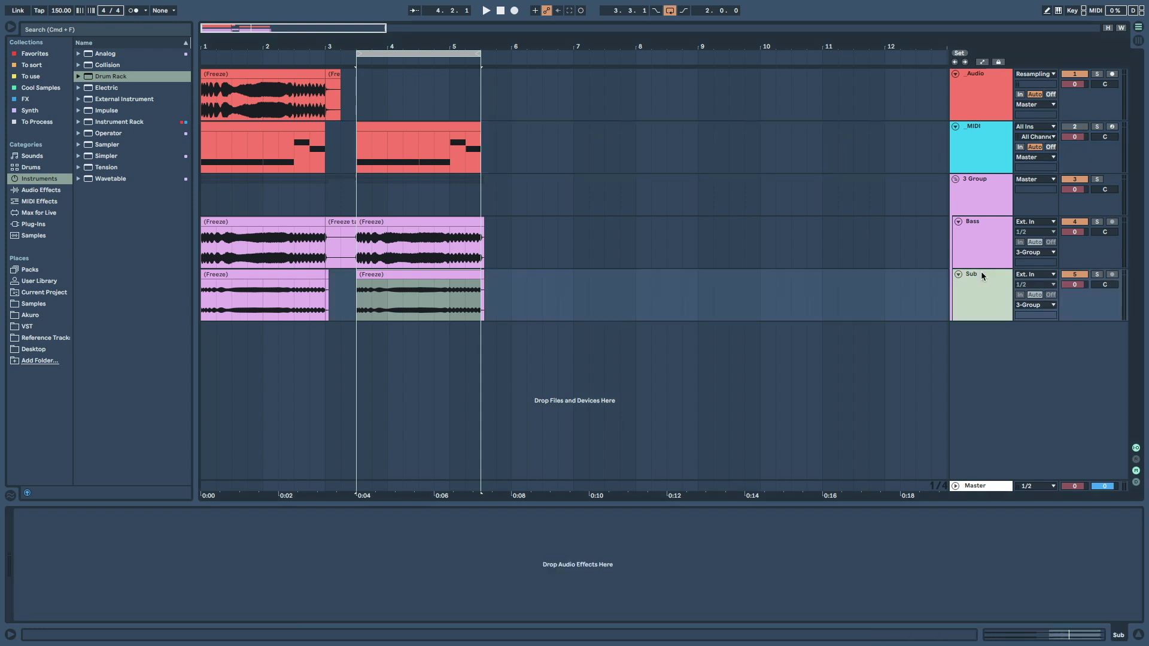
left_click(993, 145)
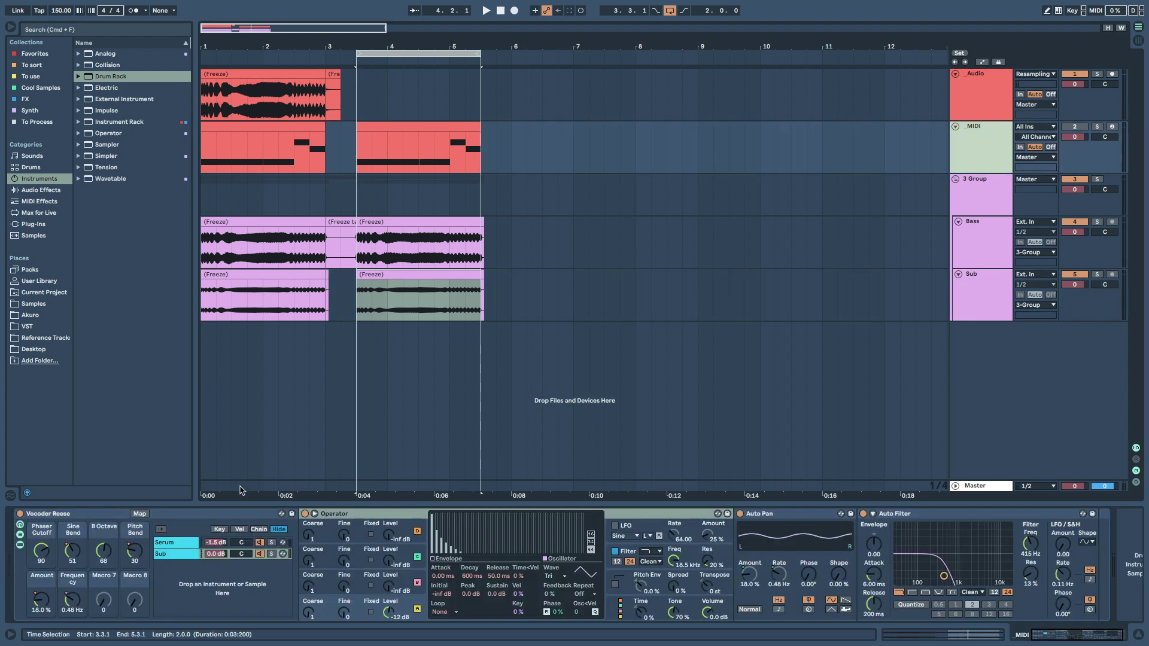
left_click(171, 544)
scroll(508, 575, "right", 5)
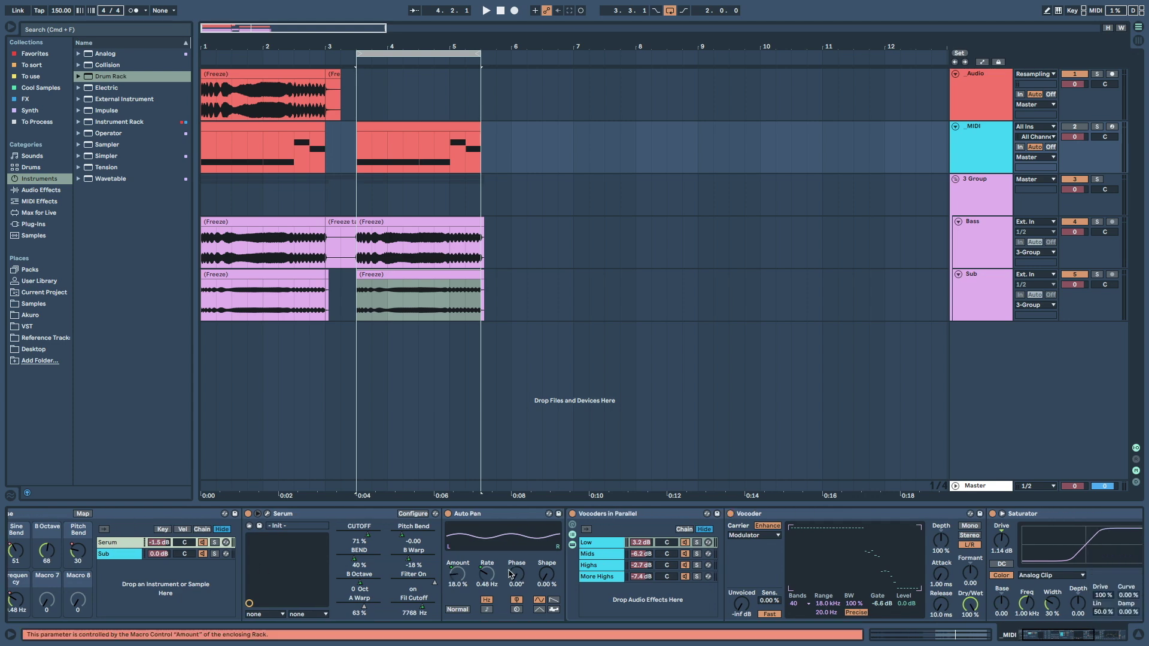
scroll(509, 571, "left", 5)
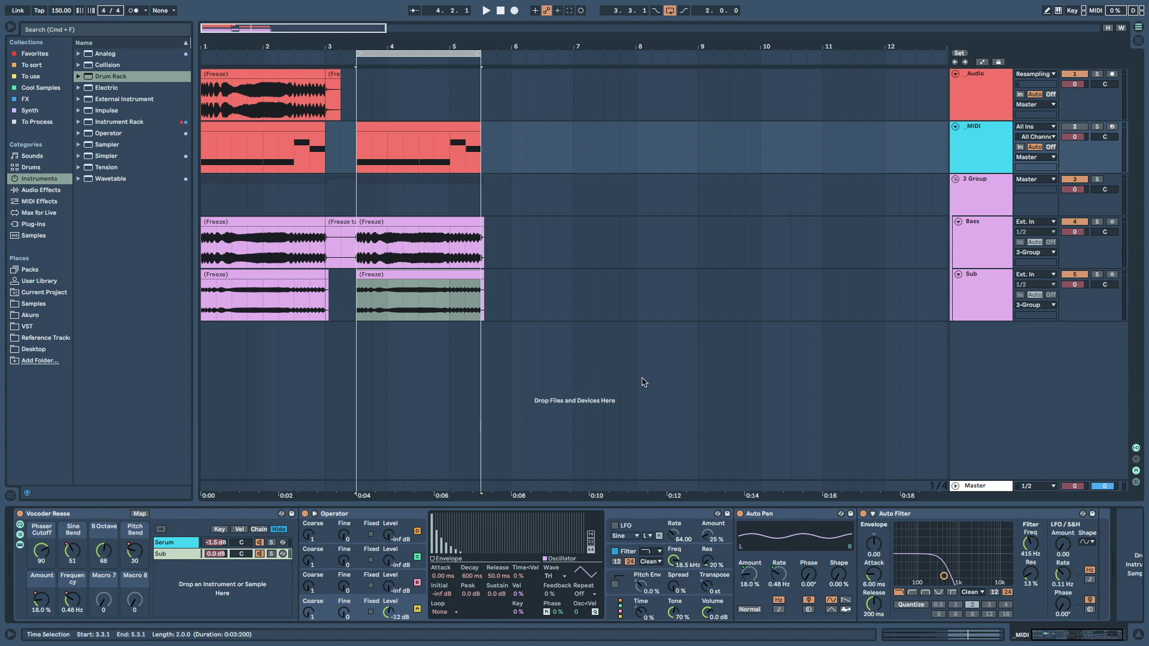
- Insert a new MIDI track below the bass MIDI track and load an Operator on it
left_click(979, 141)
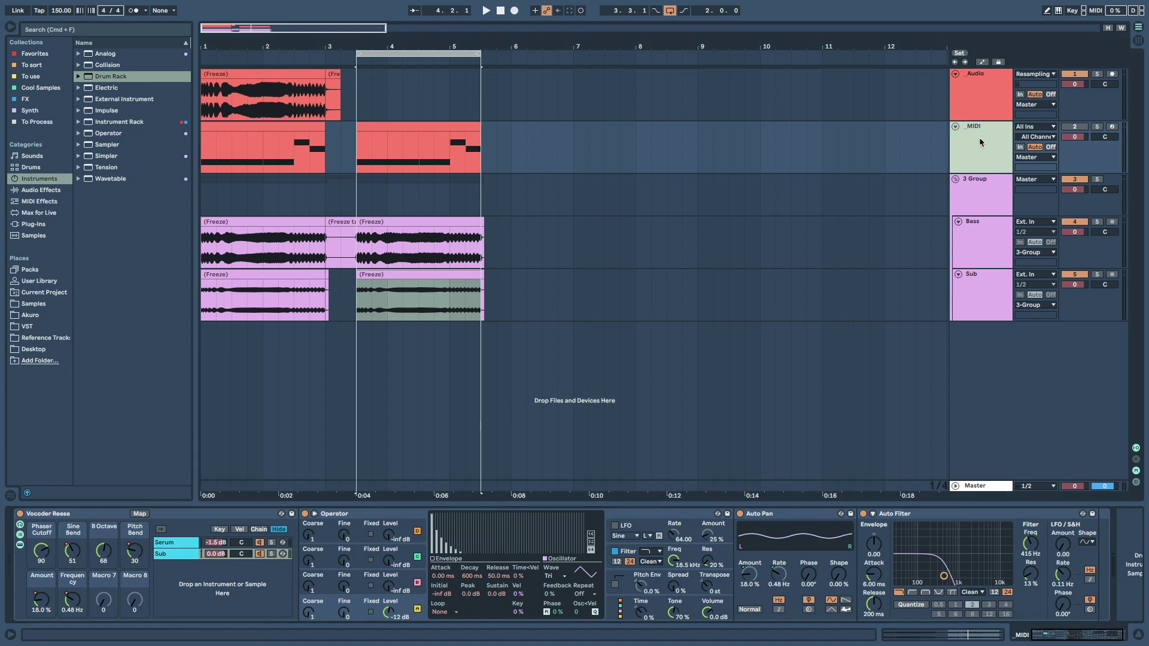
key("super+shift+t")
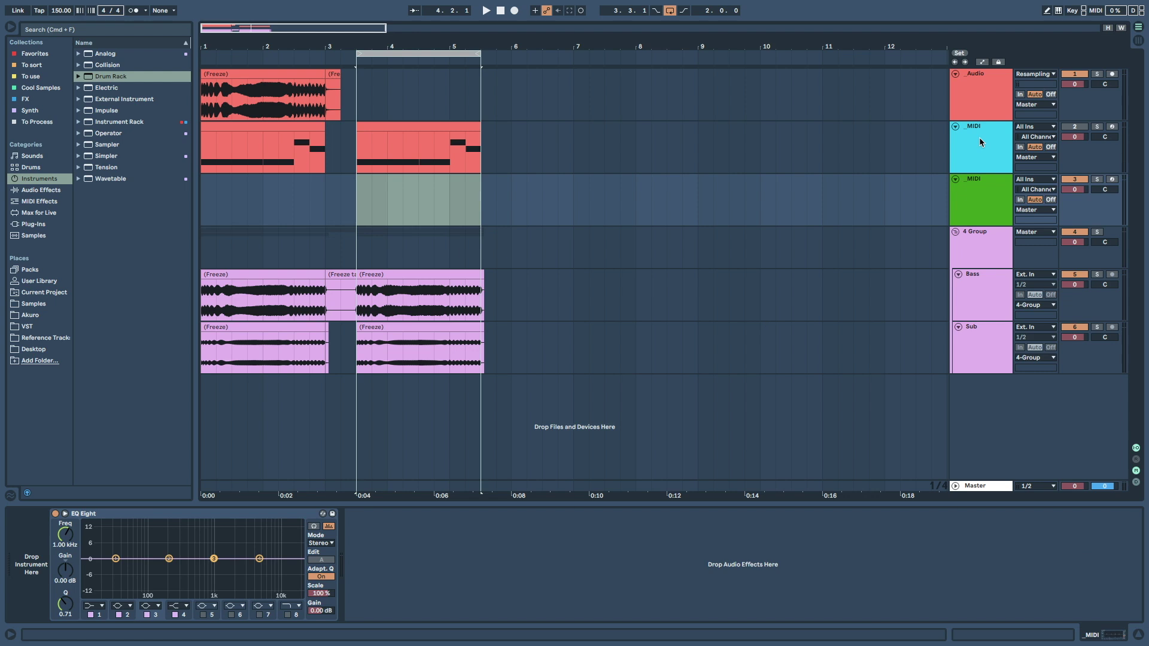
left_click(108, 135)
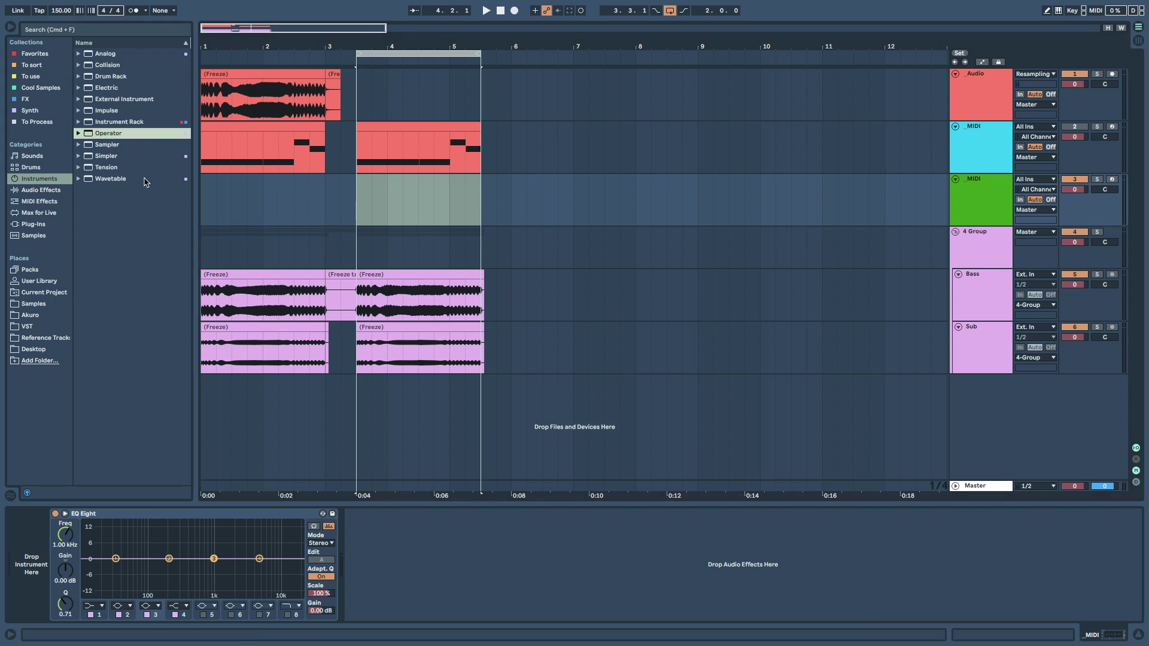
left_click(990, 192)
double_click(137, 135)
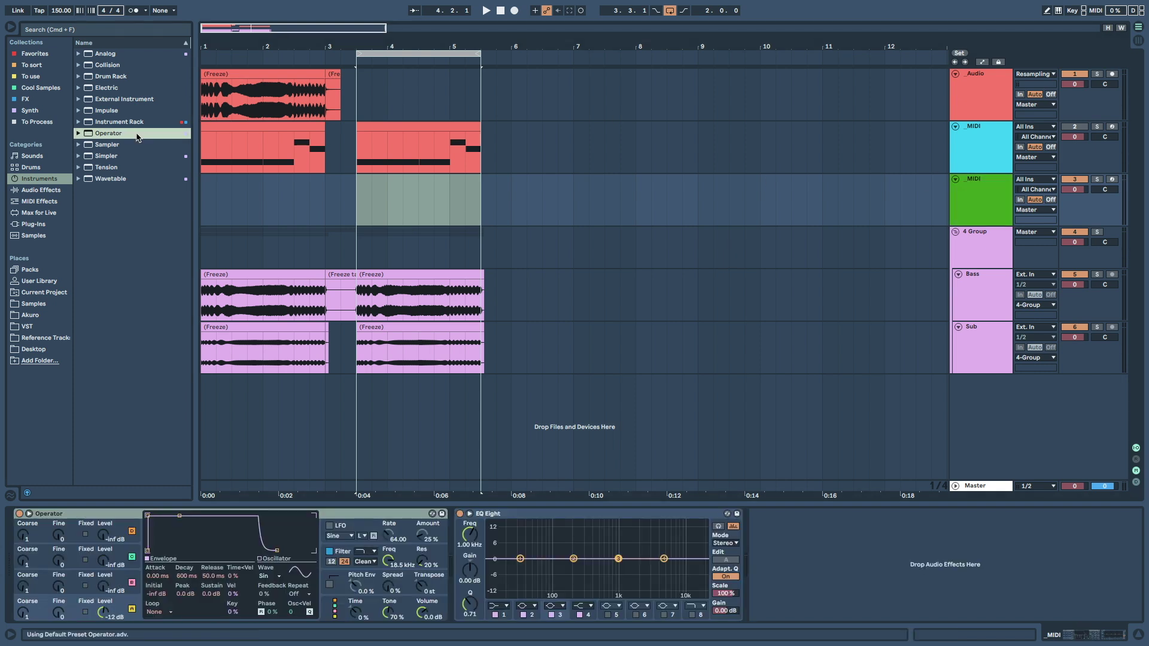
- Group the Operator into an Instrument Rack and add a second Operator as a parallel chain
left_click(80, 515)
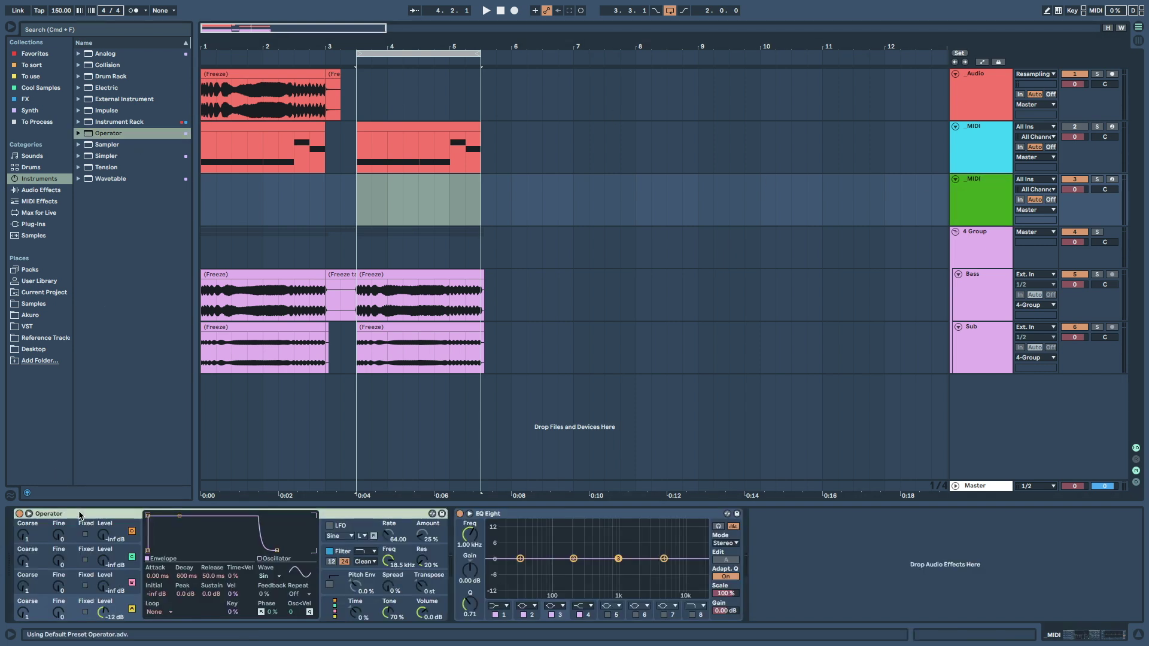
key("super+g")
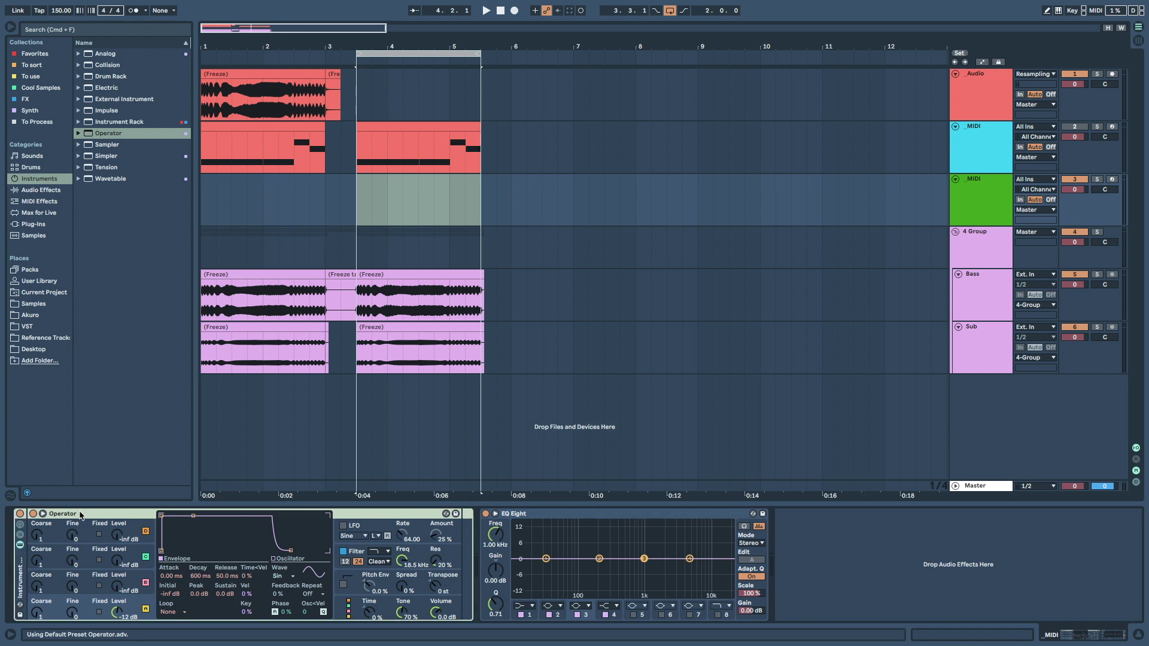
left_click(21, 536)
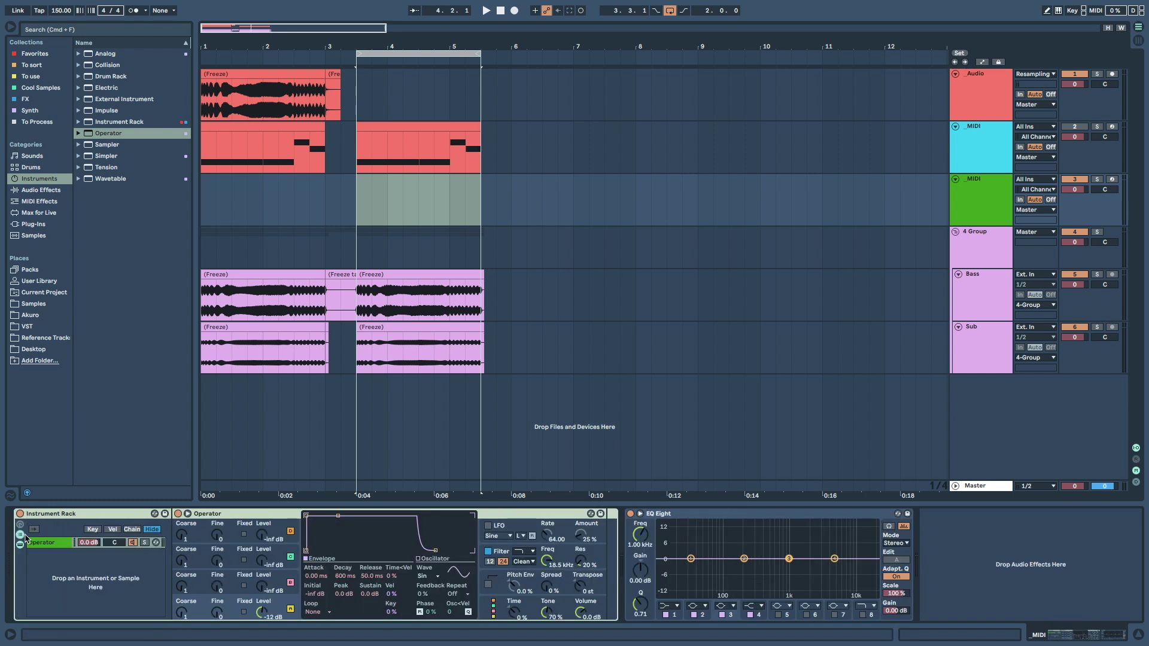
left_click_drag(116, 137, 112, 591)
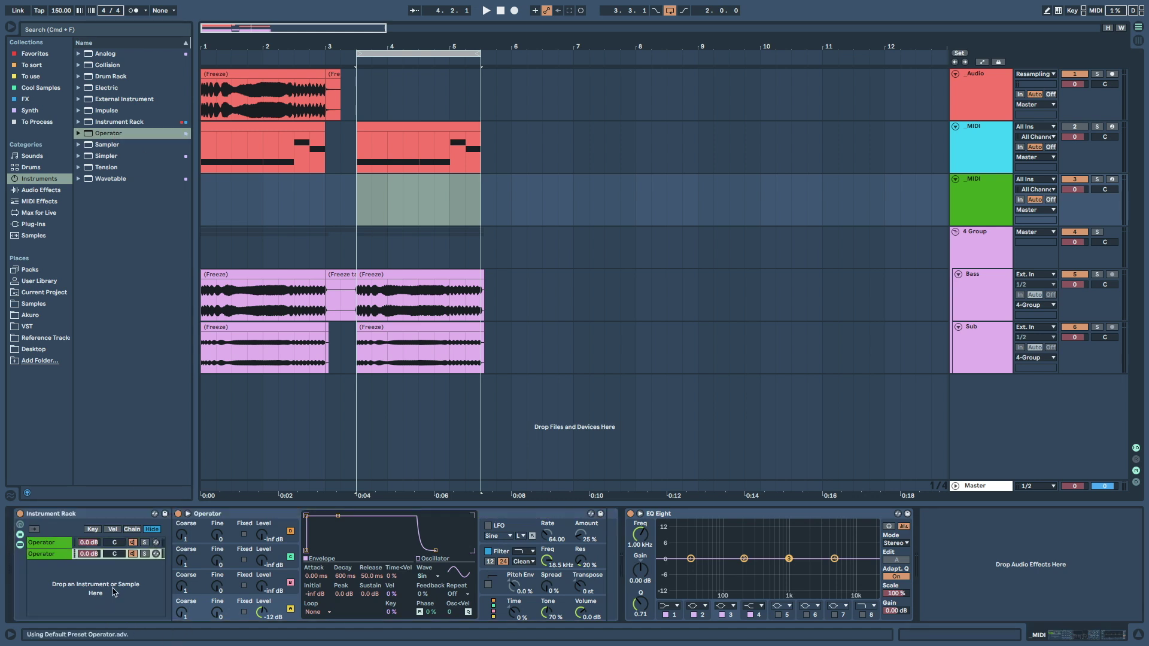
- Set the second Operator's oscillator wave to Sw8 and add a Drum Rack as a third chain
left_click(427, 576)
left_click(435, 419)
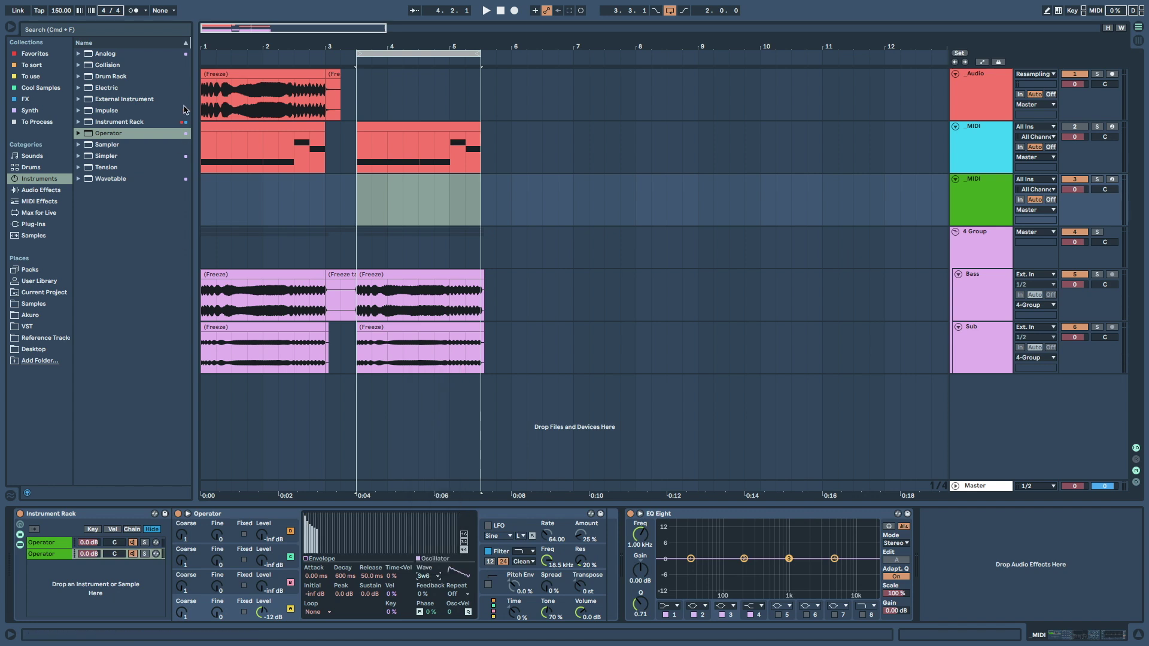
left_click_drag(114, 76, 127, 595)
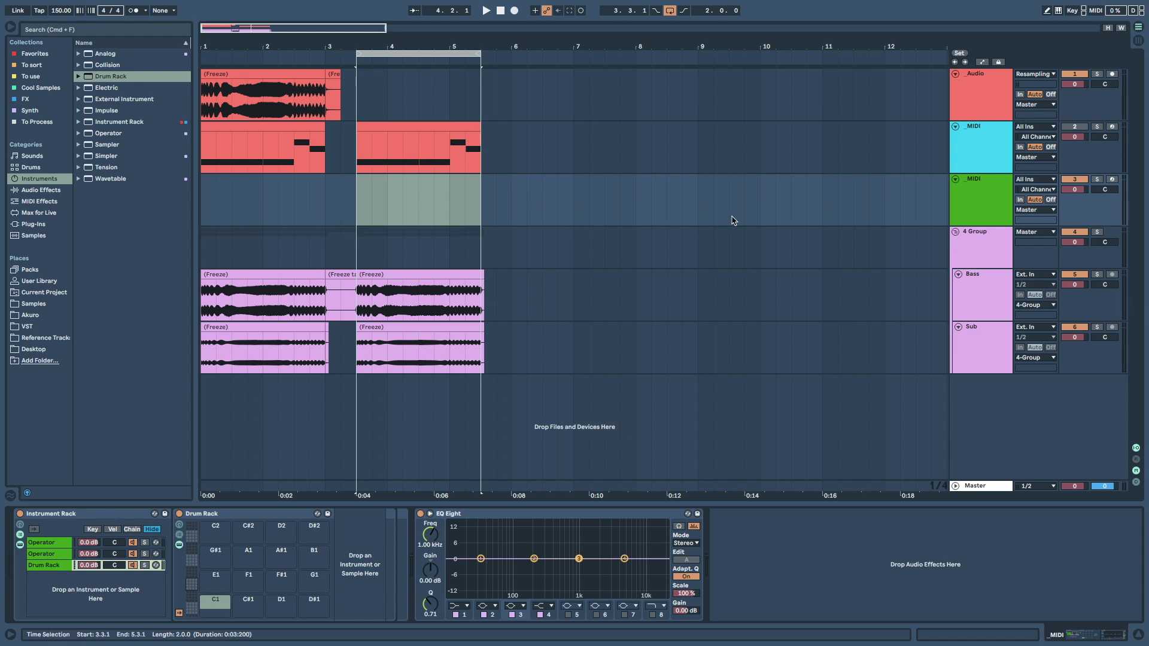
- Delete the MIDI track holding the example Instrument Rack
left_click(978, 199)
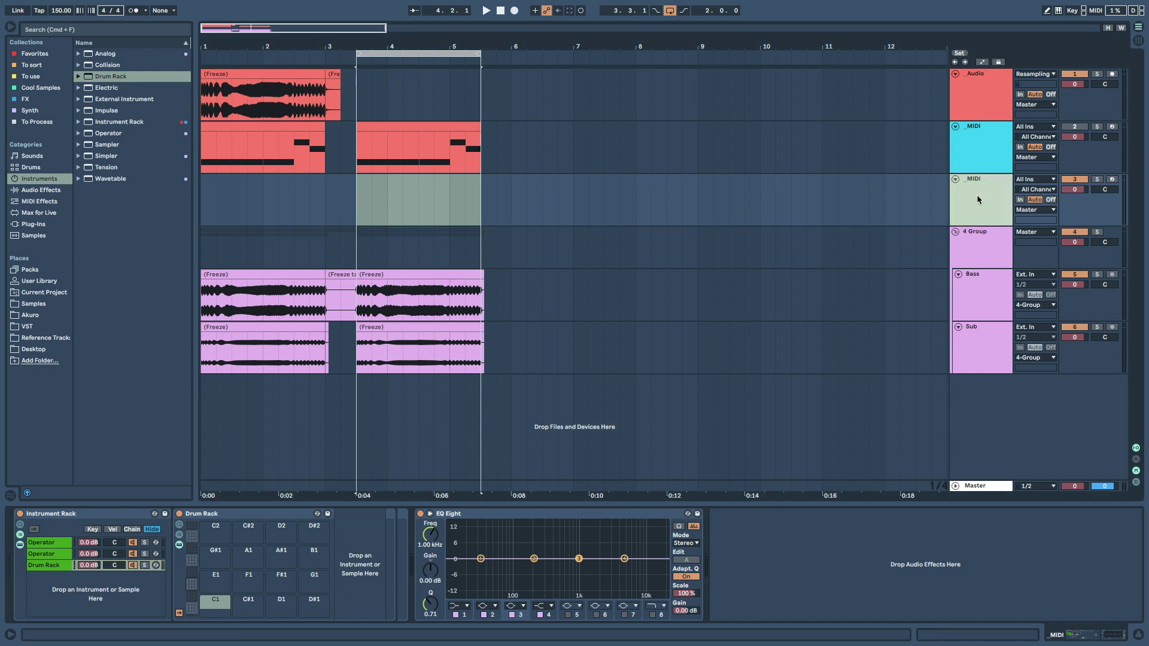
key("Delete")
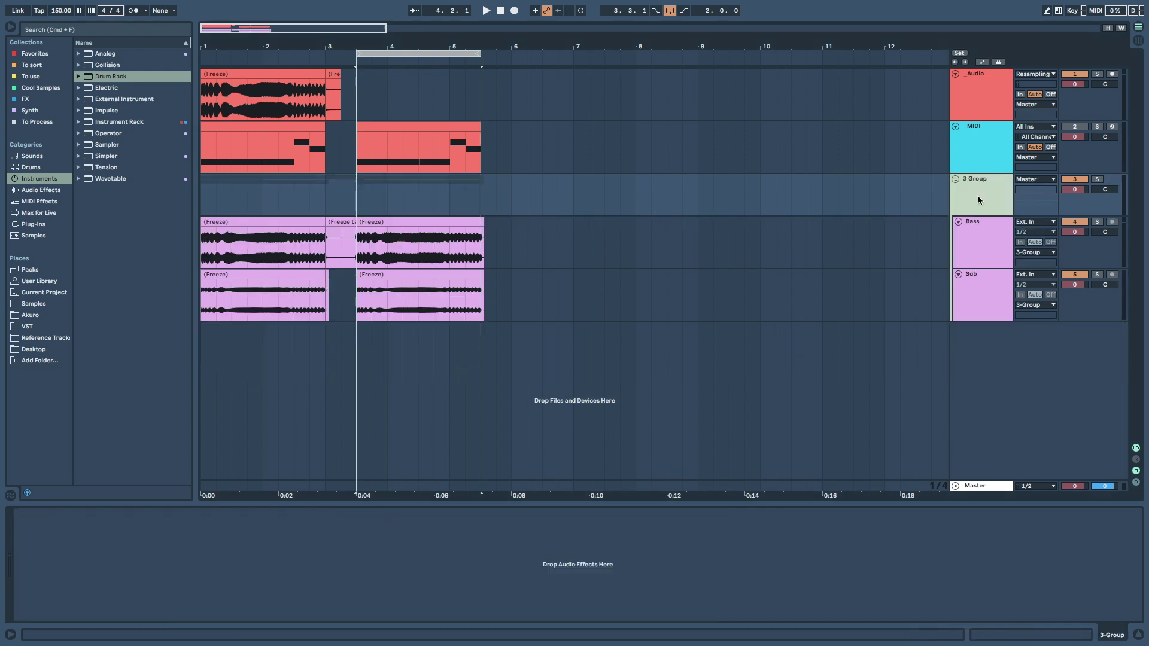
- Show the Serum chain of the Vocoder Reese rack, check the patch in the Serum window, and close it
left_click(974, 156)
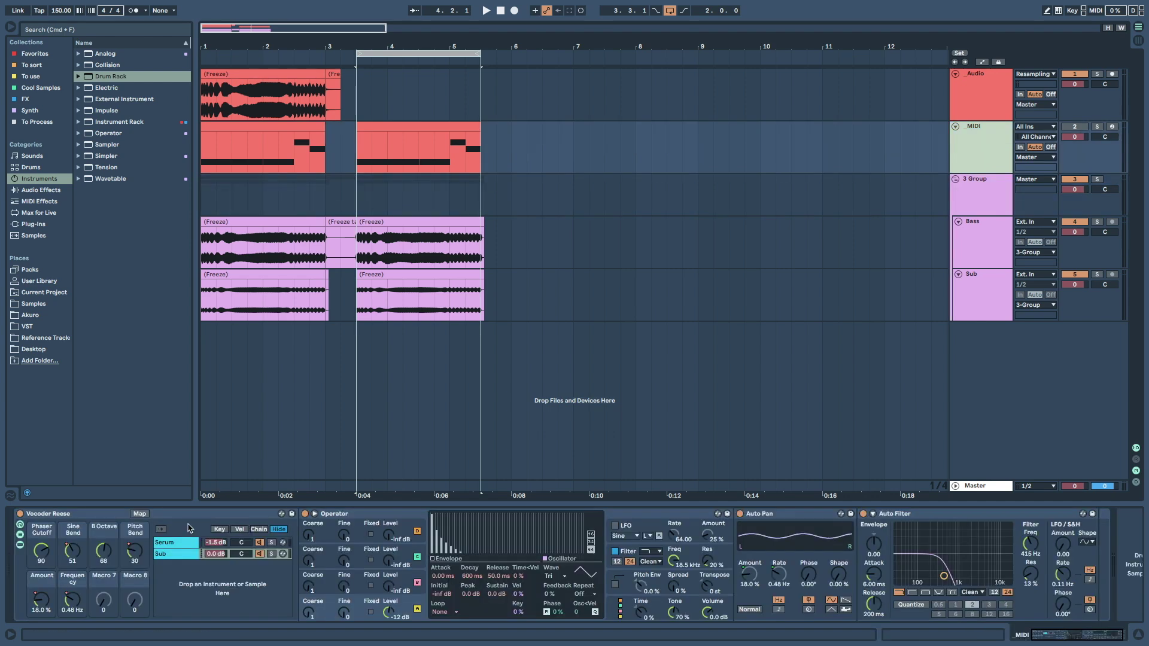
left_click(174, 544)
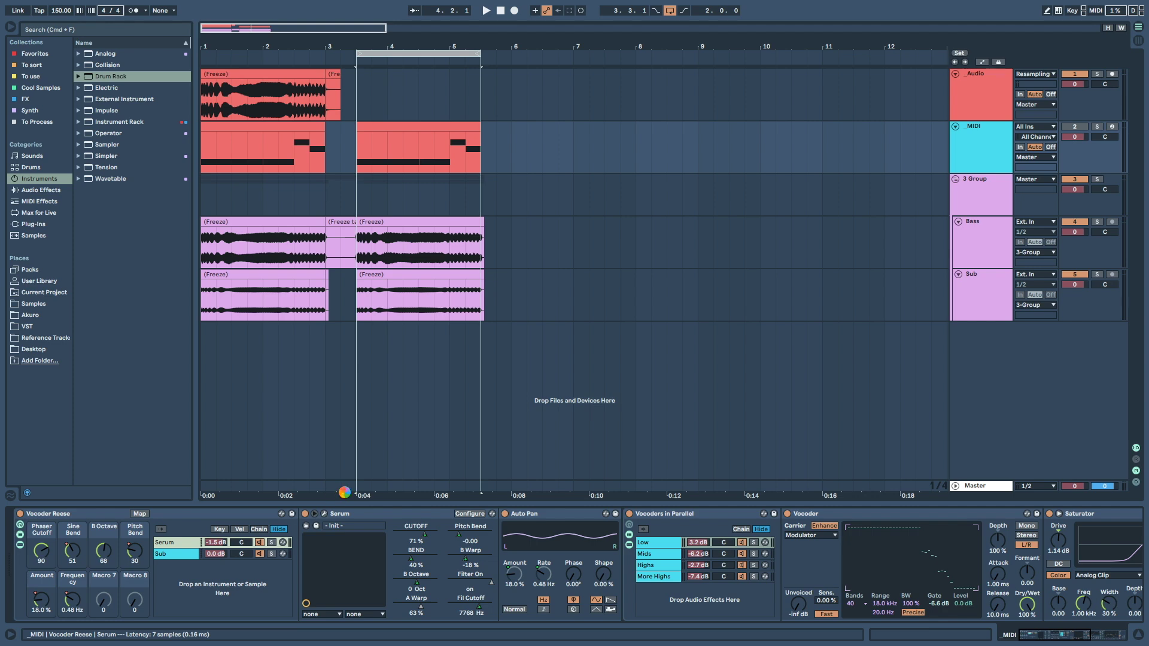
left_click(324, 513)
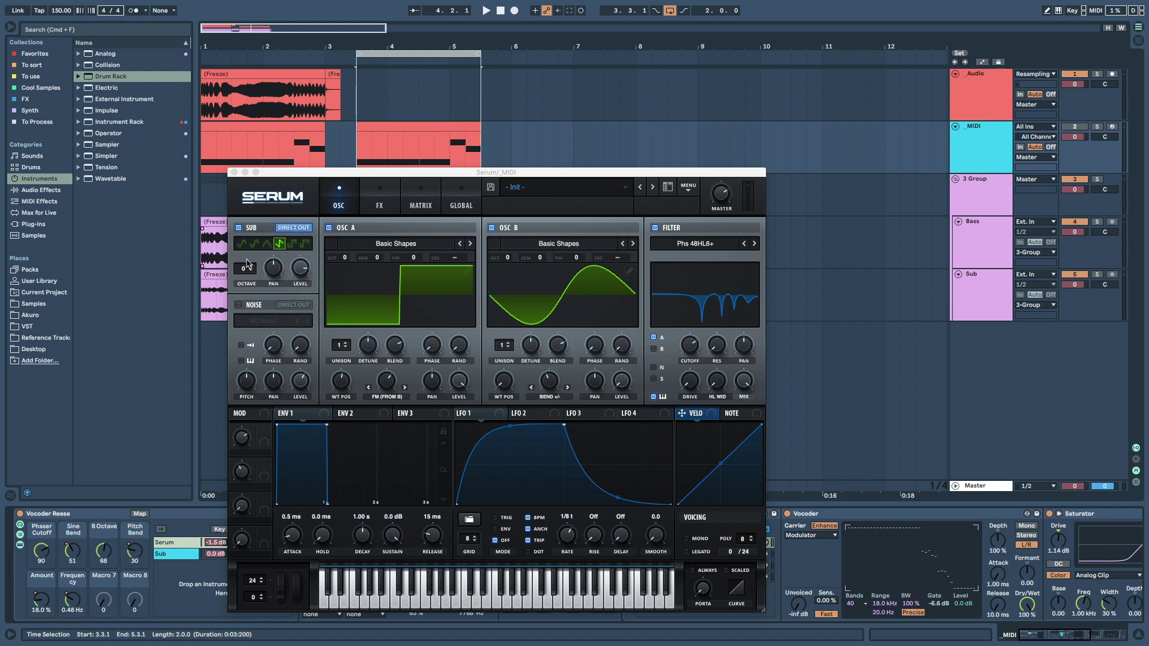
left_click(235, 173)
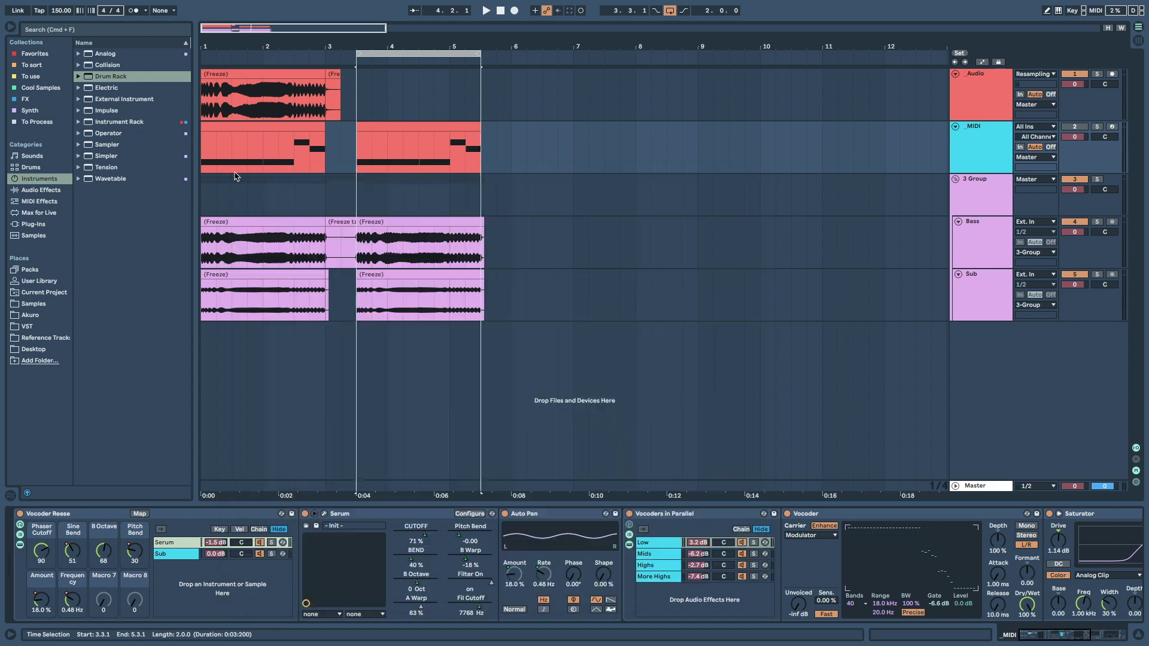
- Look through the _MIDI track's device chain, deactivate the Vocoder Reese rack and check the Bass track's devices for comparison
scroll(744, 563, "right", 5)
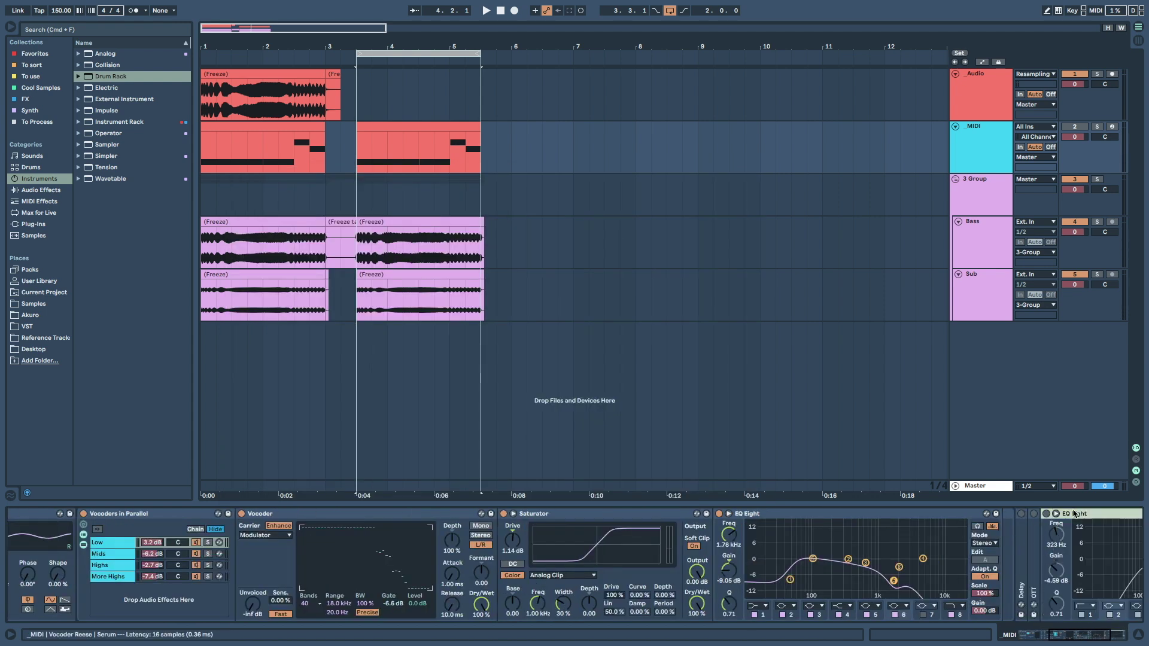
scroll(1054, 550, "left", 5)
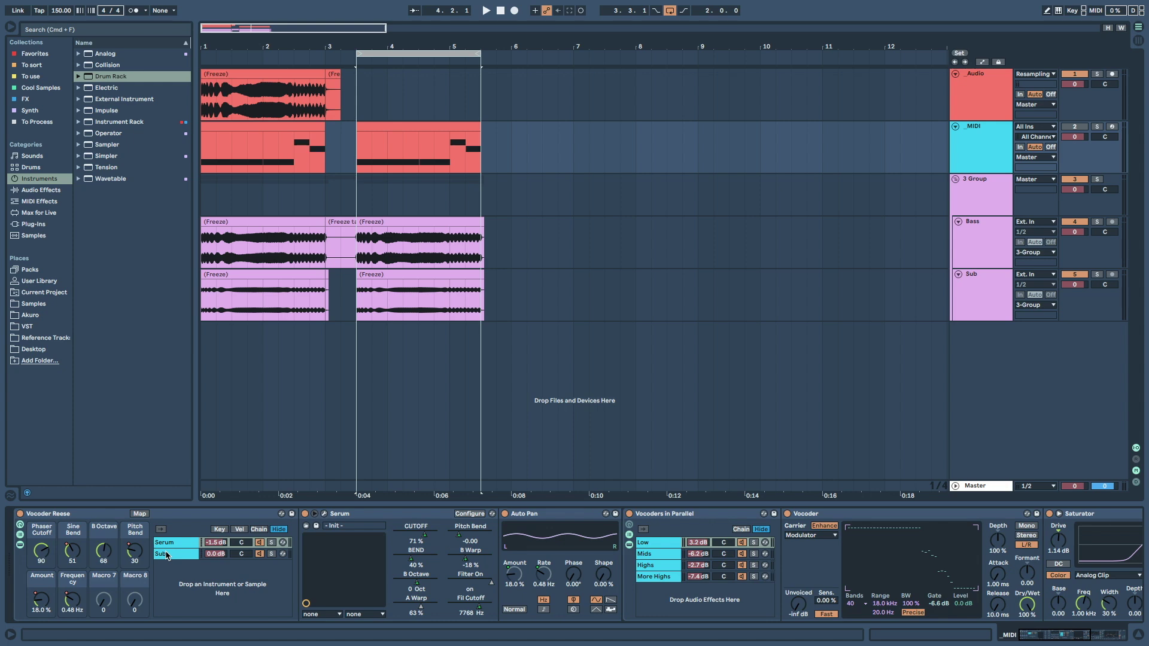
left_click(20, 513)
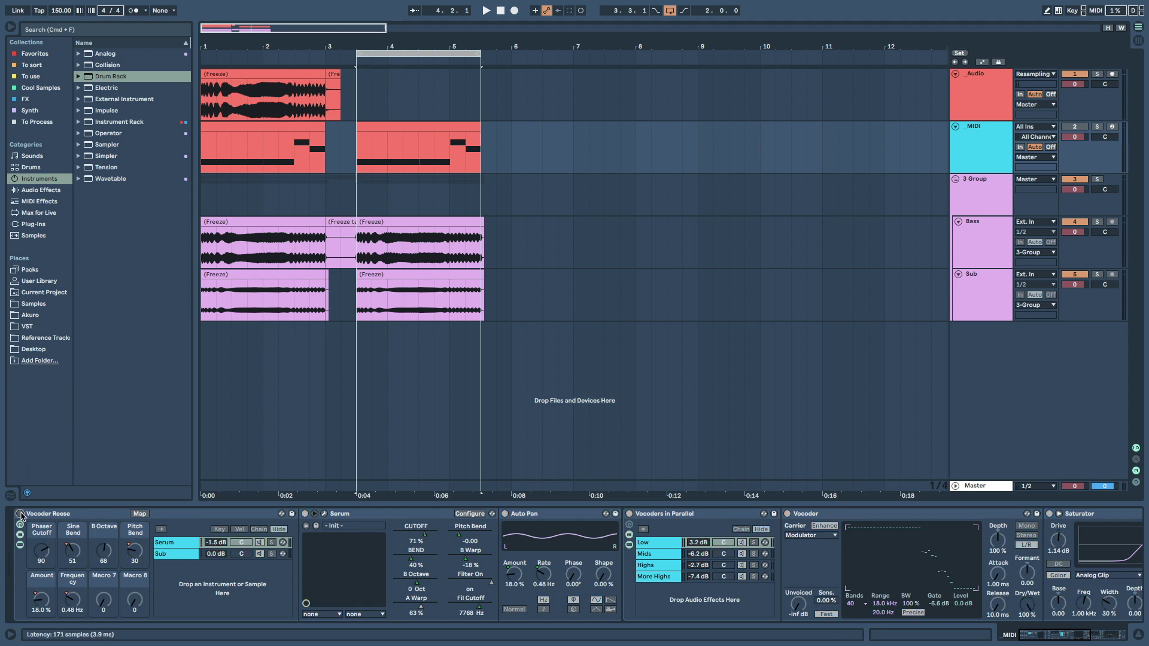
left_click(980, 255)
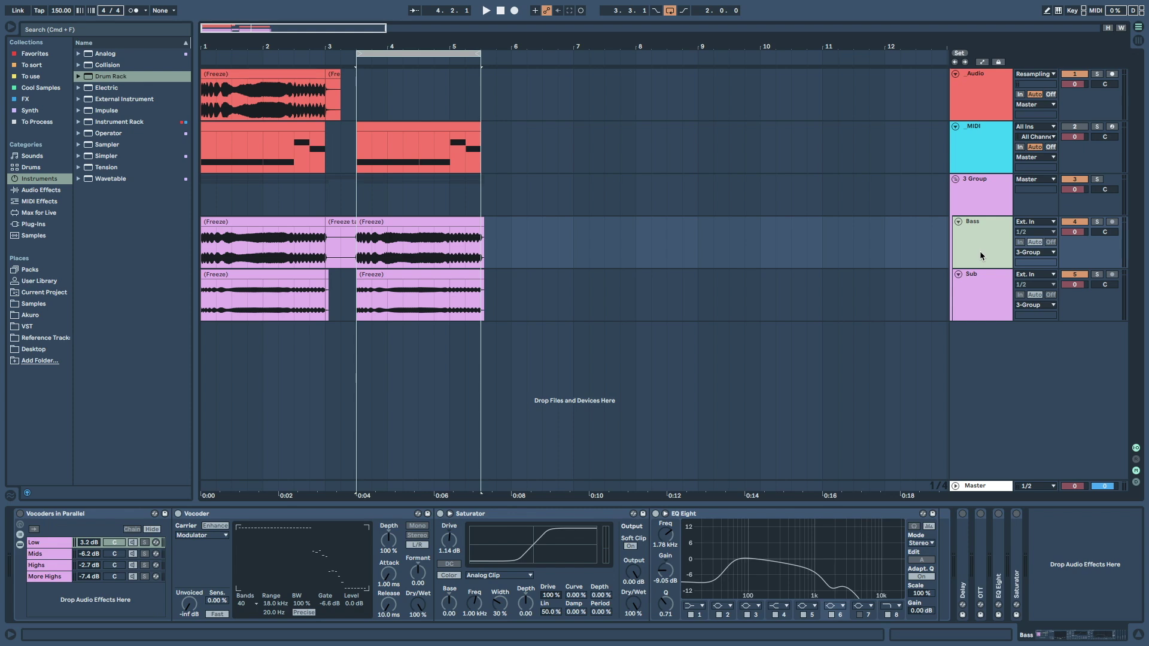
left_click(977, 142)
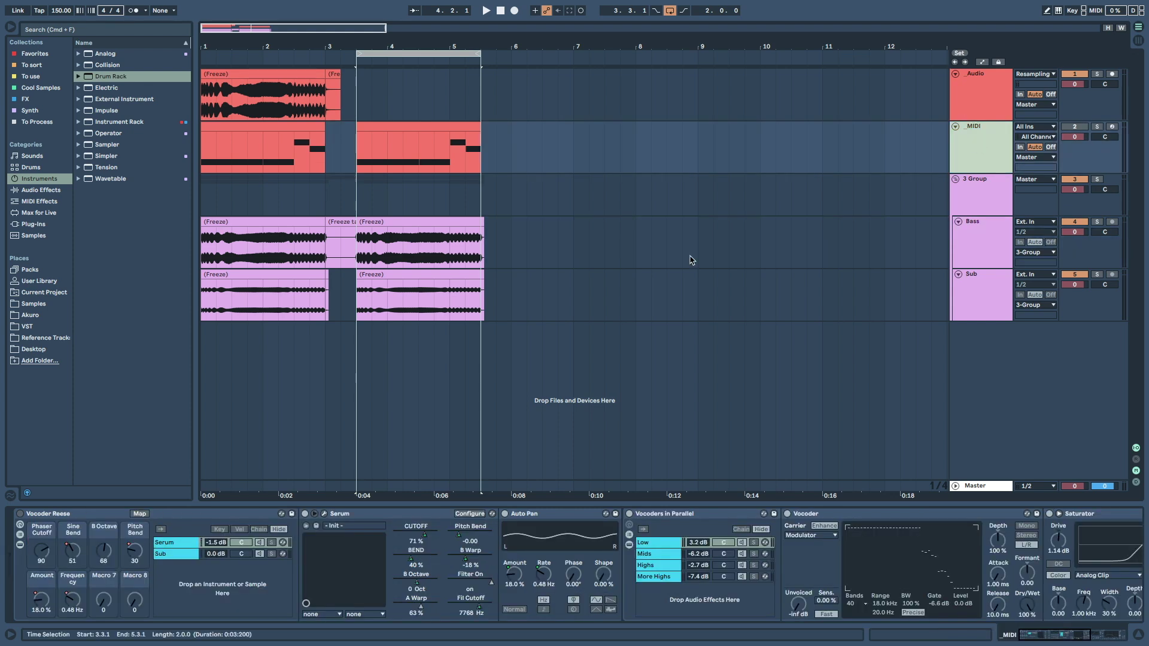
- Examine the devices on the Vocoder Reese rack's Sub chain and deactivate the whole rack
left_click(187, 556)
scroll(455, 567, "right", 2)
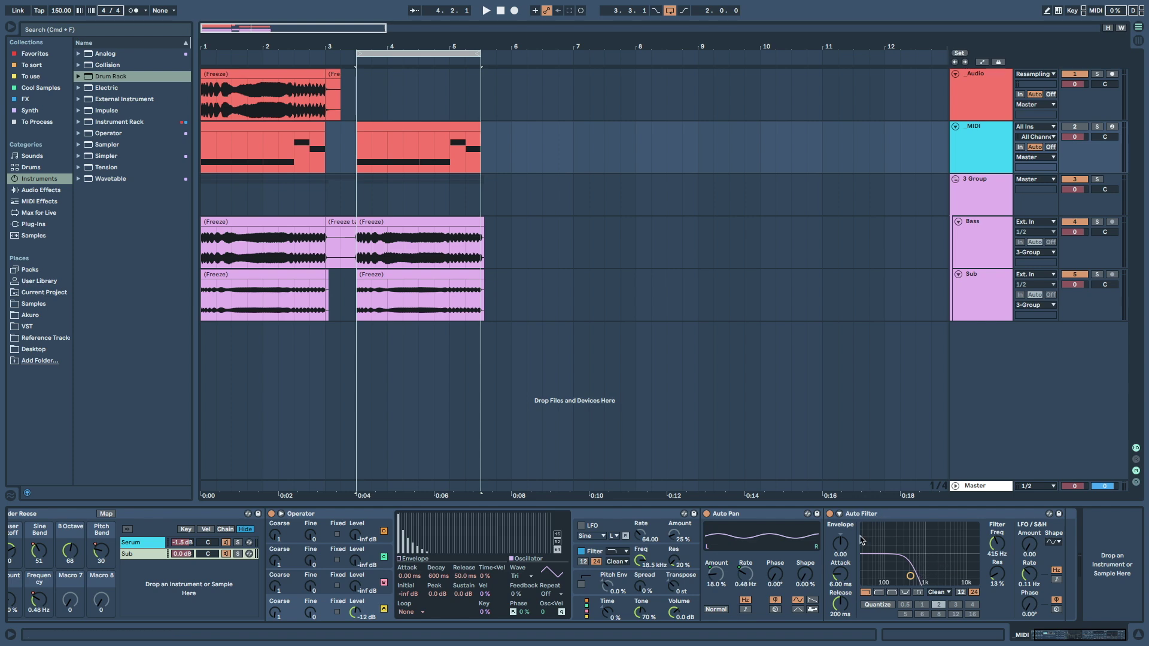
scroll(100, 575, "left", 2)
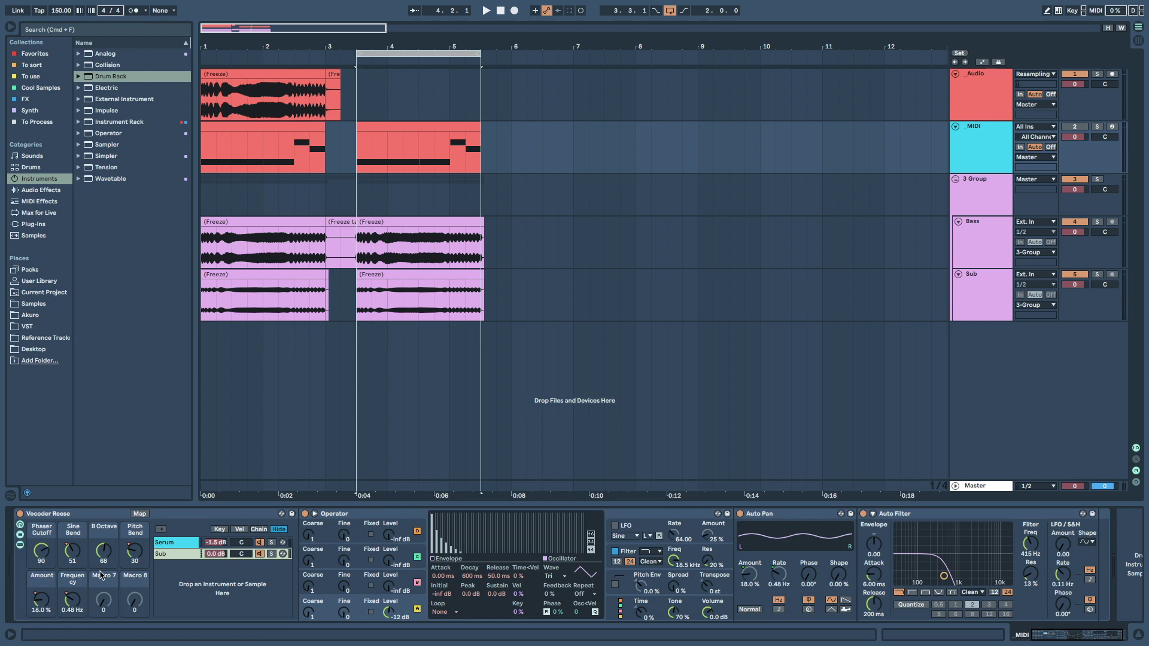
left_click(19, 514)
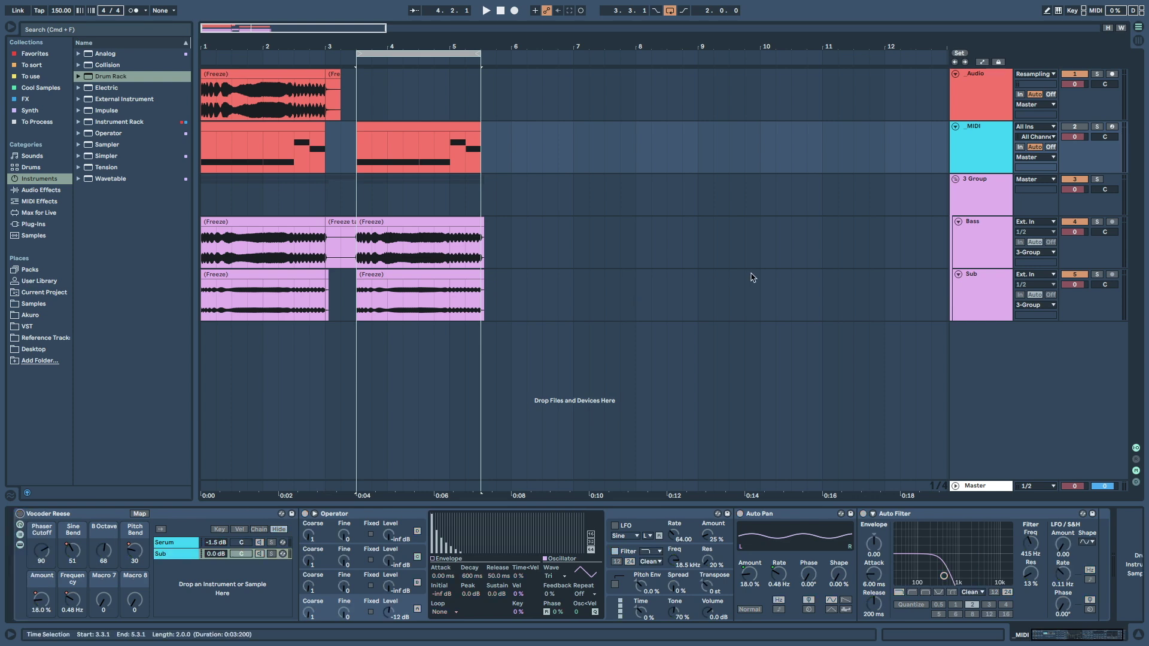
- On the Bass track, play the loop with the Vocoders in Parallel rack off, activate the rack and play it again
left_click(979, 246)
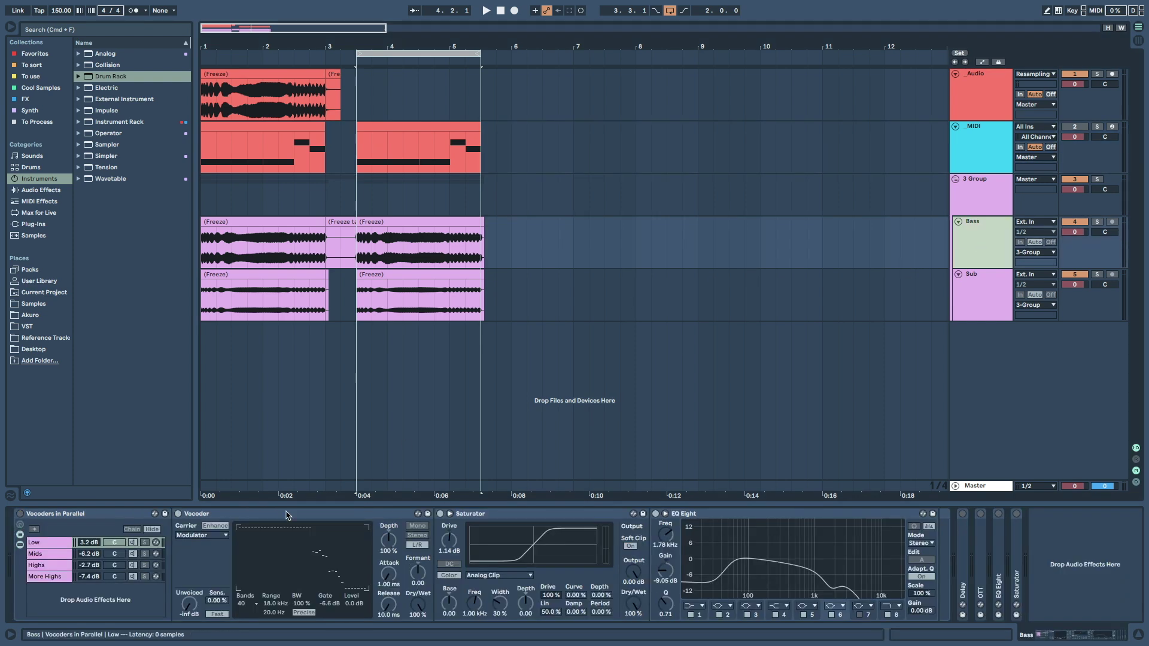
left_click(109, 518)
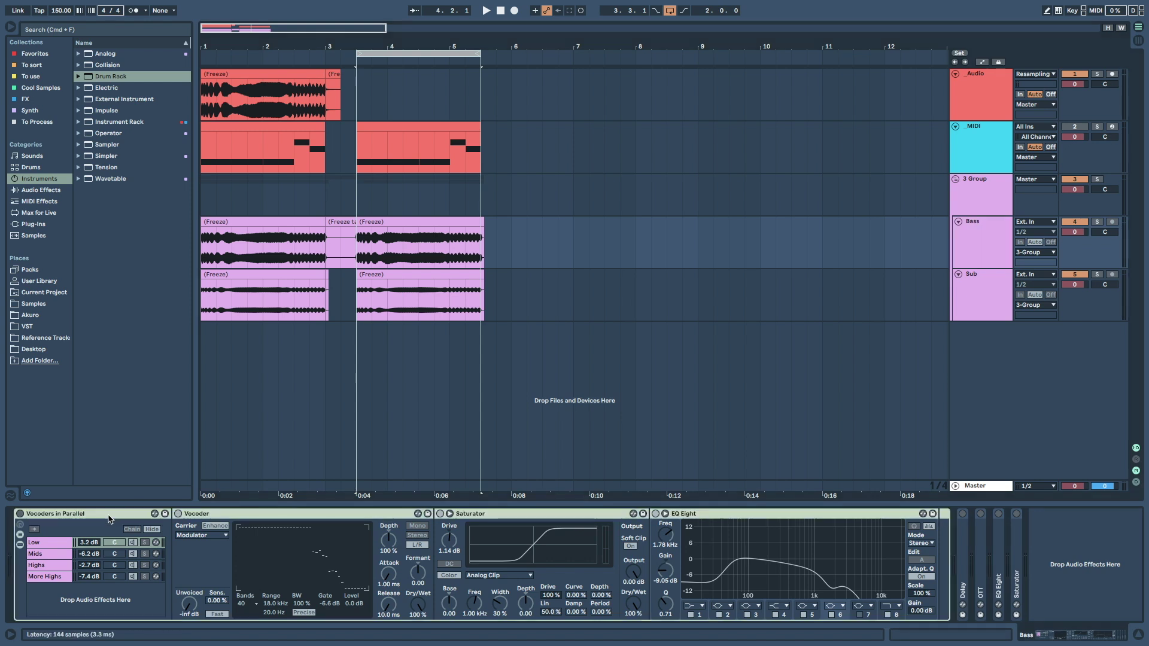
key("space")
key("space")
left_click(20, 513)
key("space")
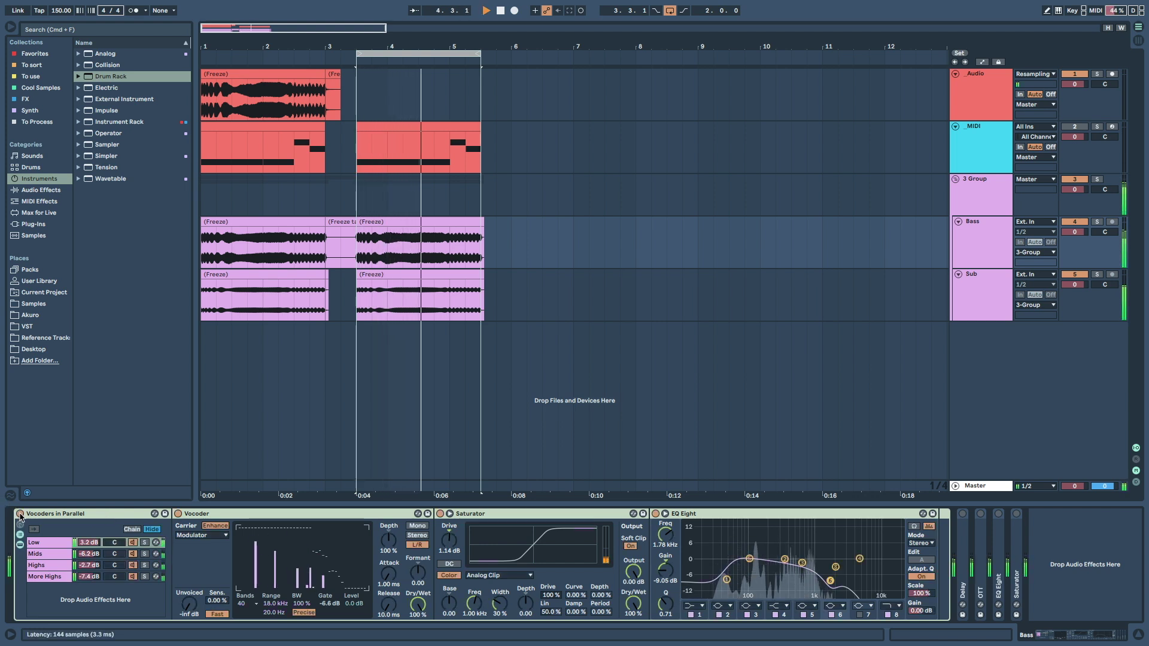
key("space")
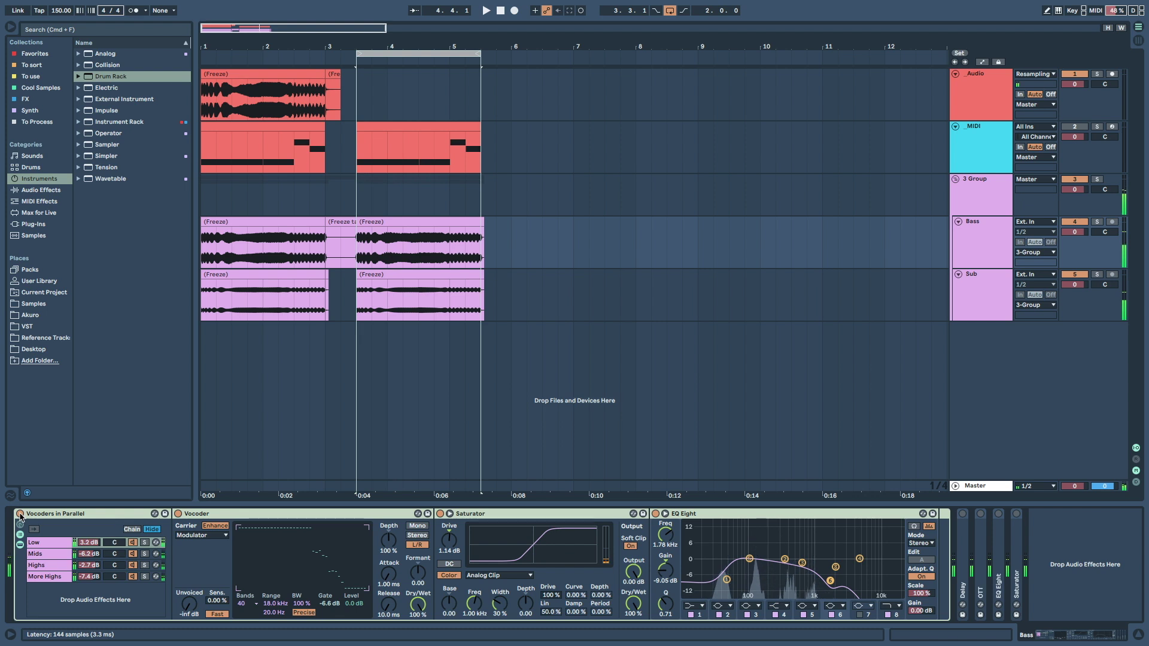
- Solo the Low chain of the Vocoders in Parallel rack and play the loop through it
left_click(144, 543)
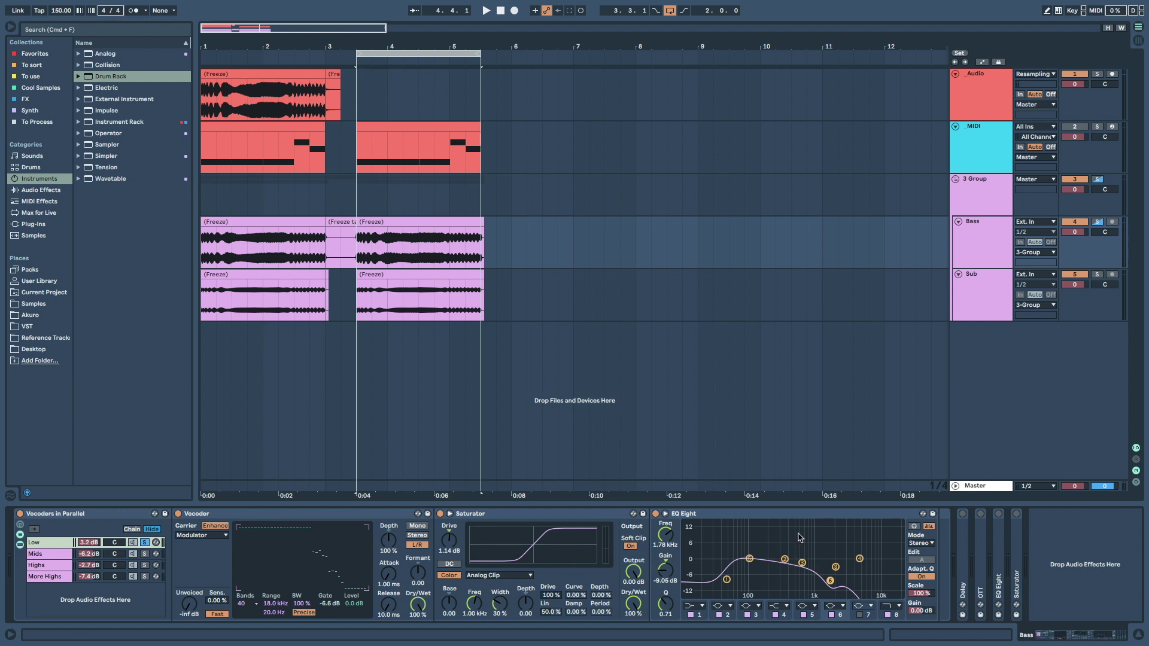
key("space")
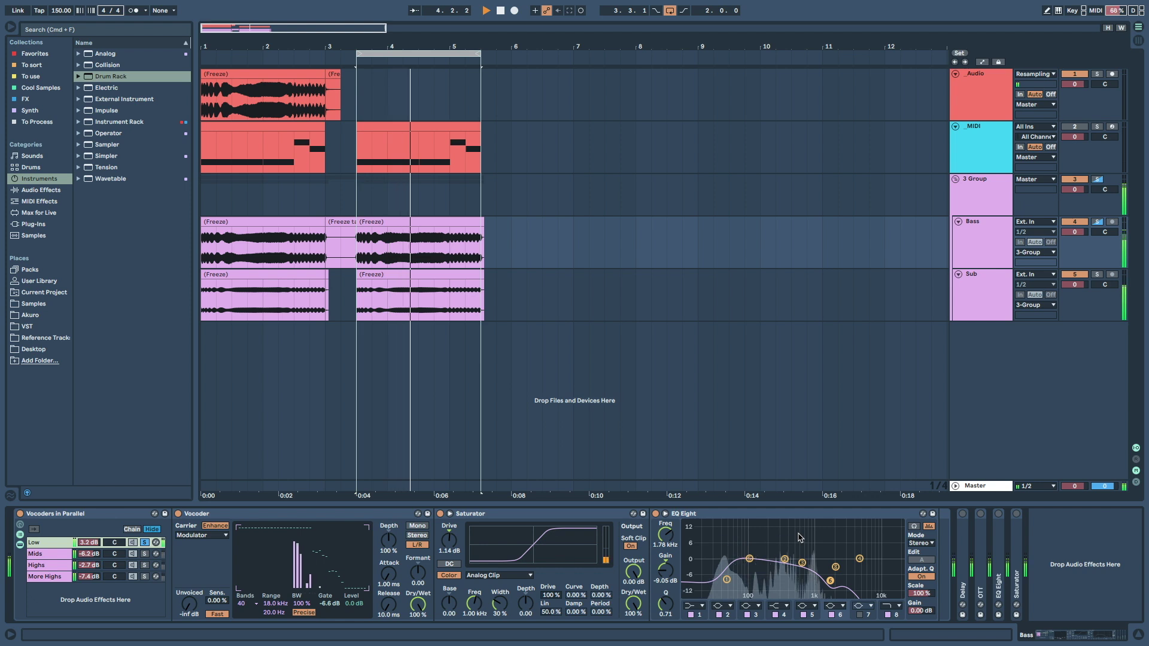
key("space")
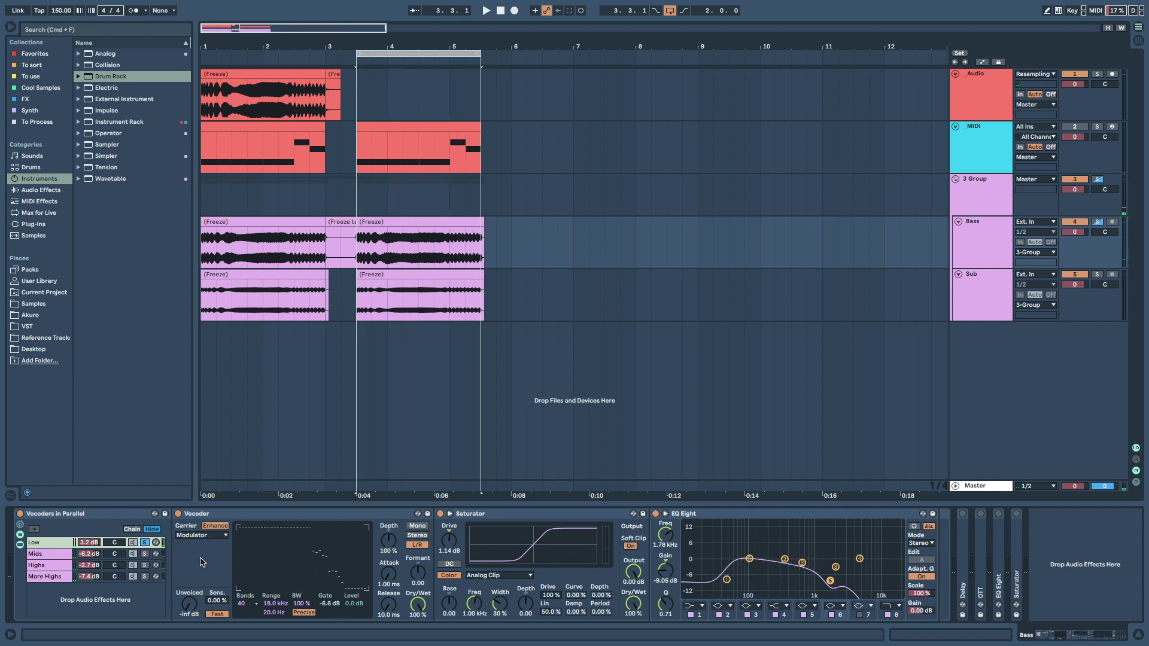
- Solo and play the Mids chain with its Vocoder, EQ Eight and Glue Compressor expanded, and collapse the three devices
left_click(146, 555)
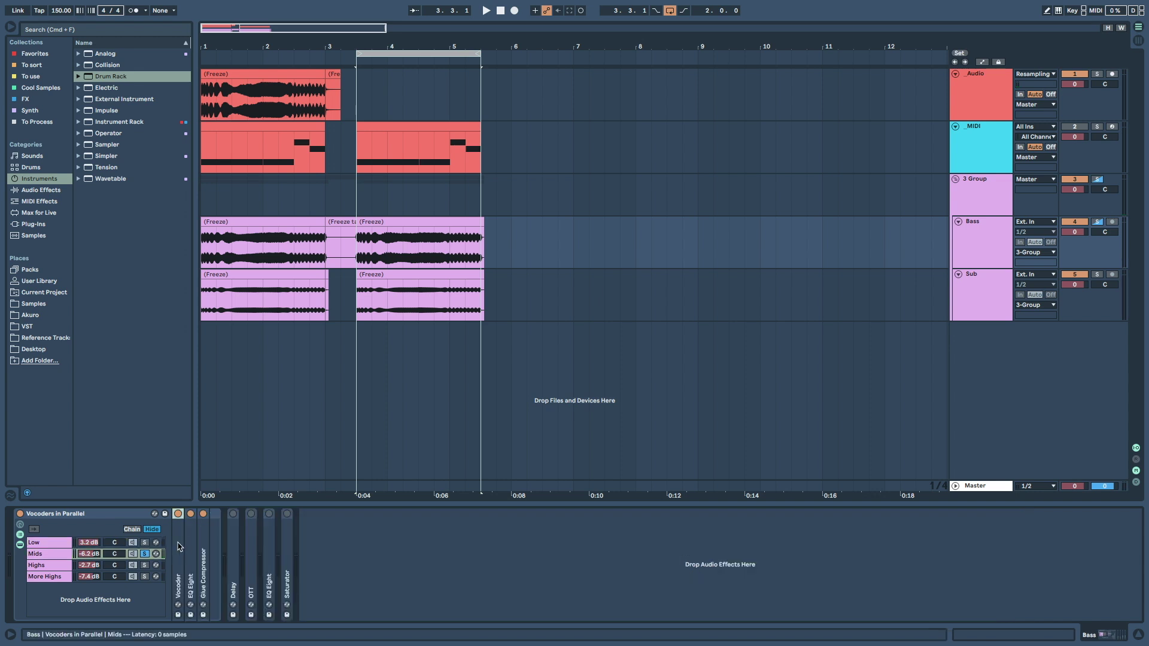
double_click(178, 518)
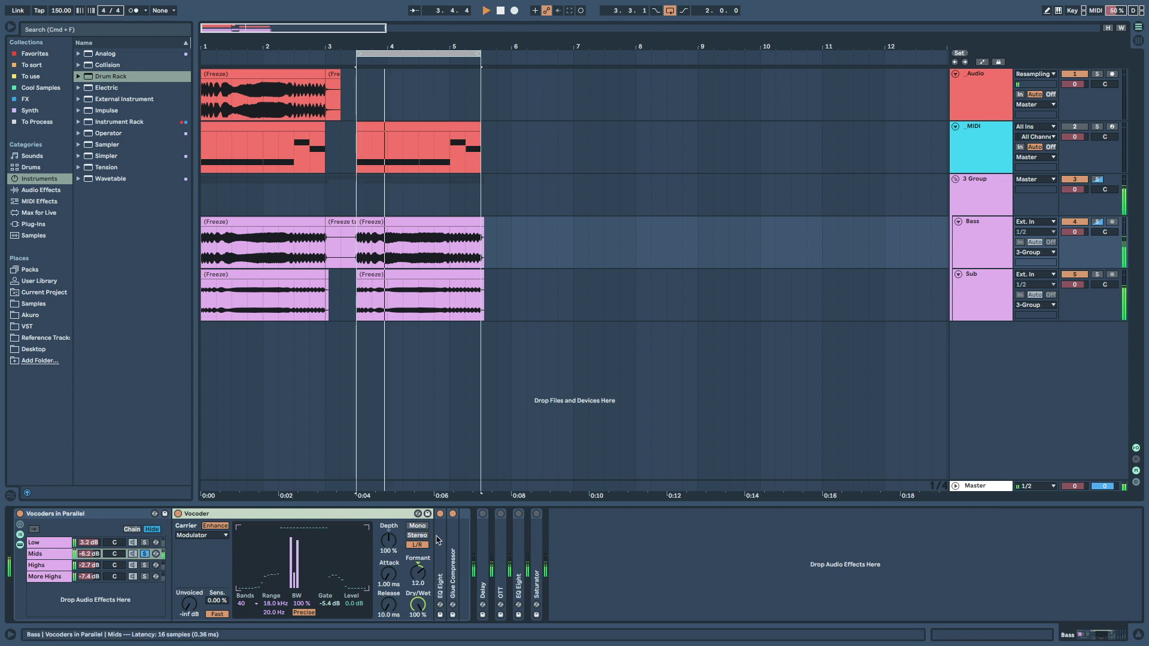
double_click(441, 581)
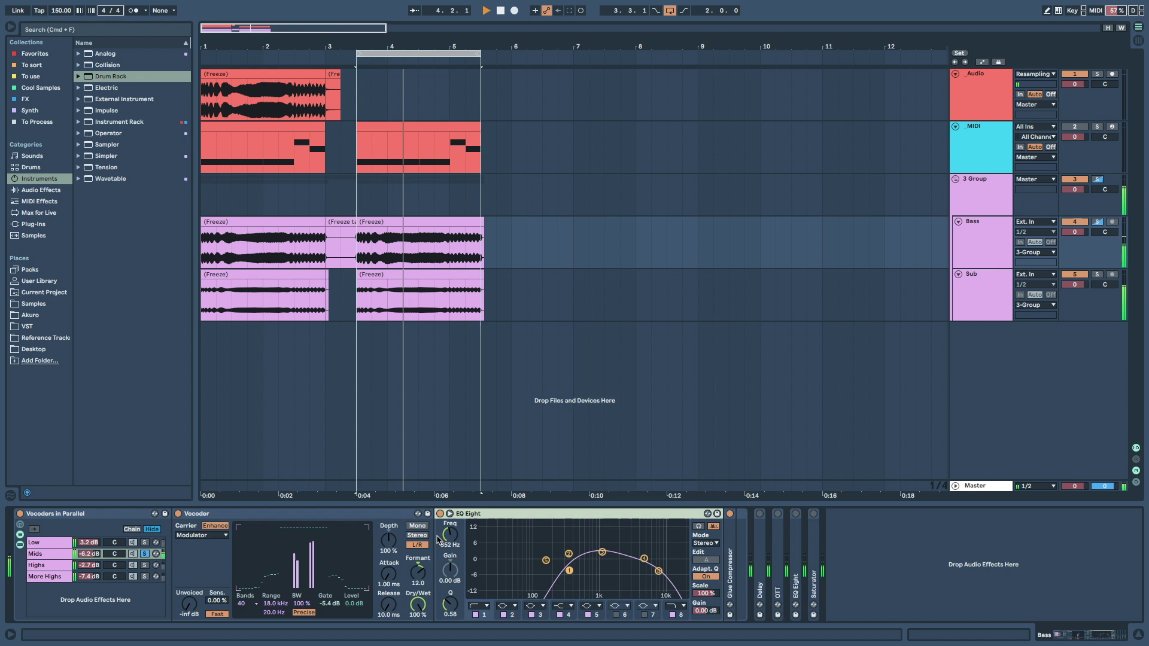
double_click(730, 560)
key("space")
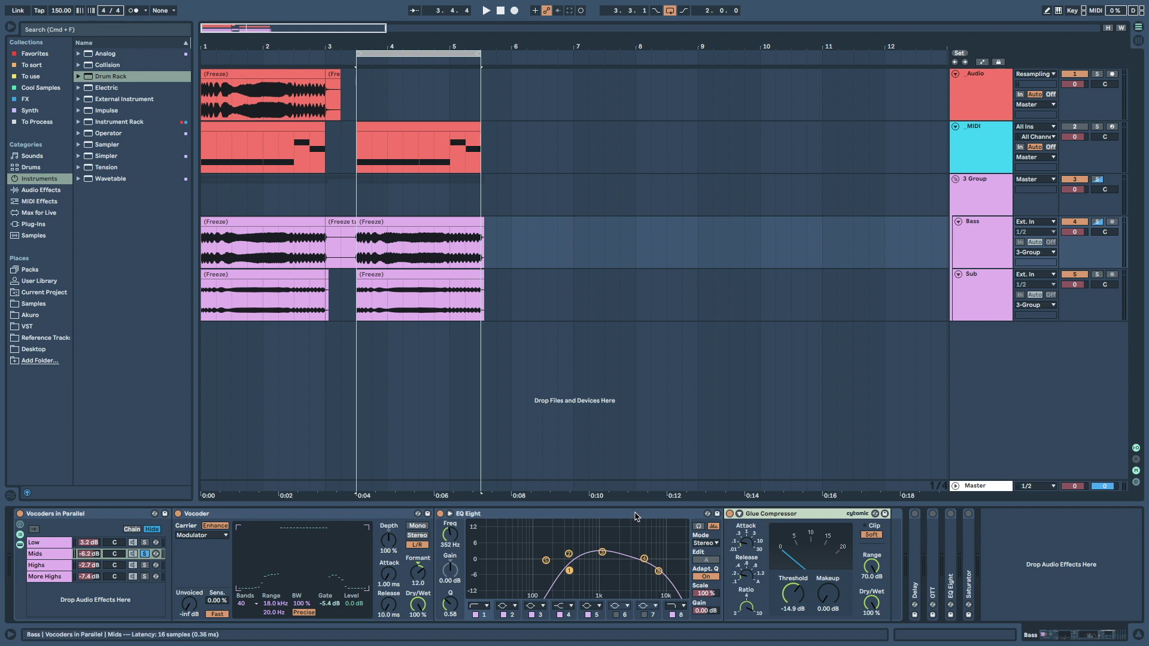
double_click(352, 519)
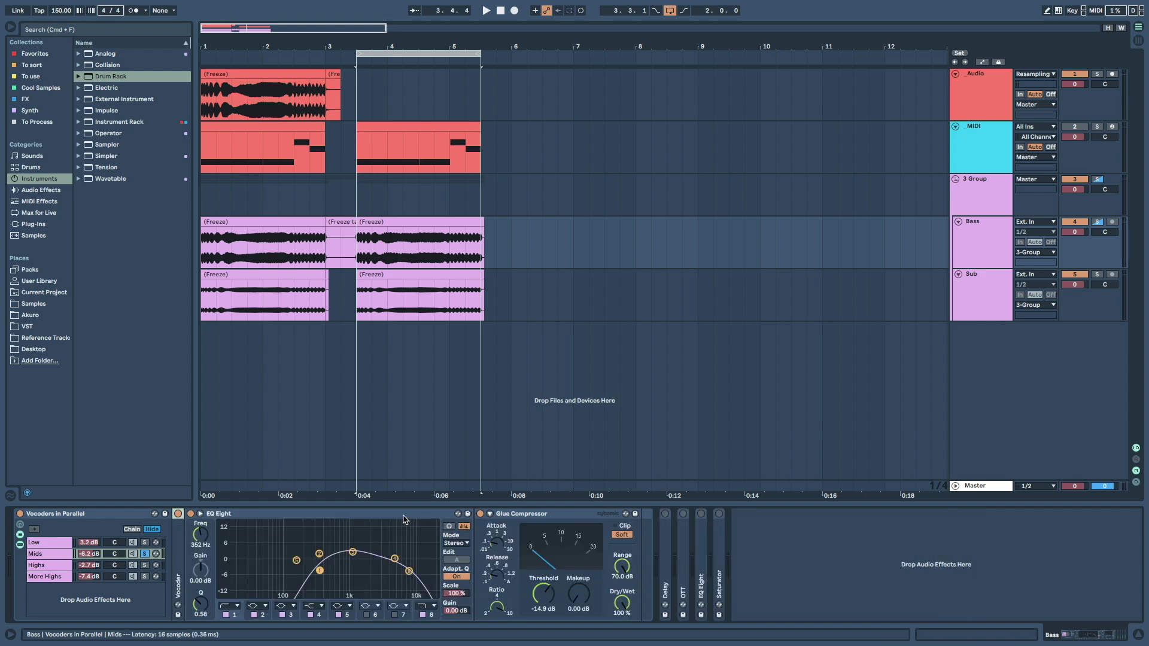
double_click(352, 519)
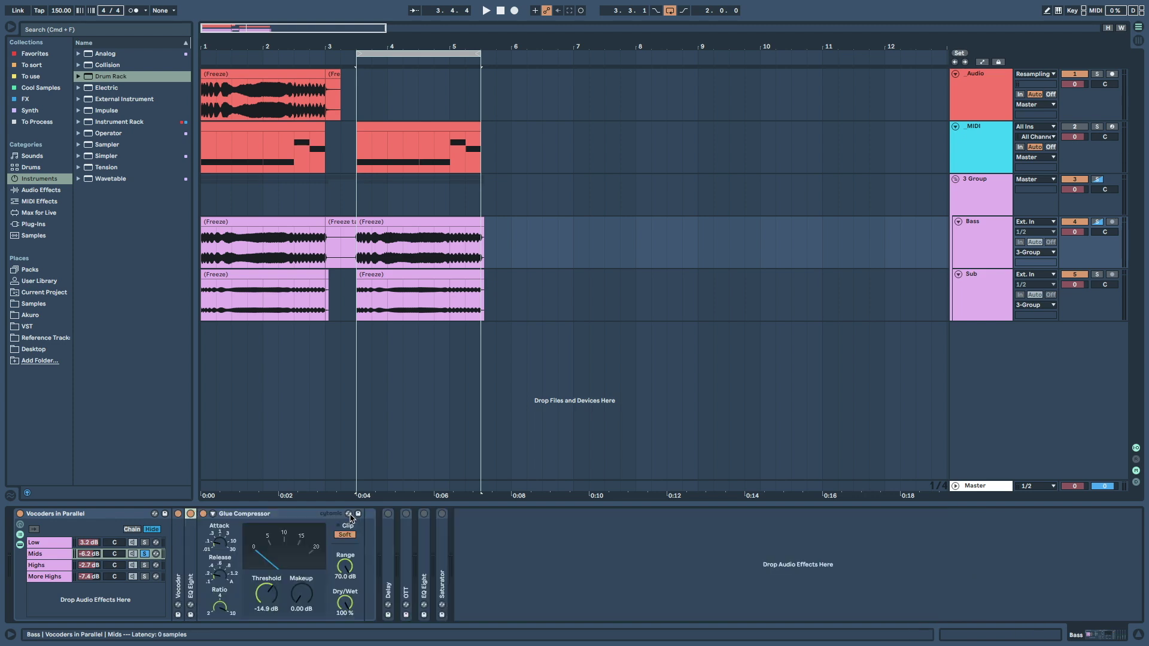
double_click(262, 518)
- Solo the Low and Mids chains together and play the loop to hear them combined
left_click(148, 571)
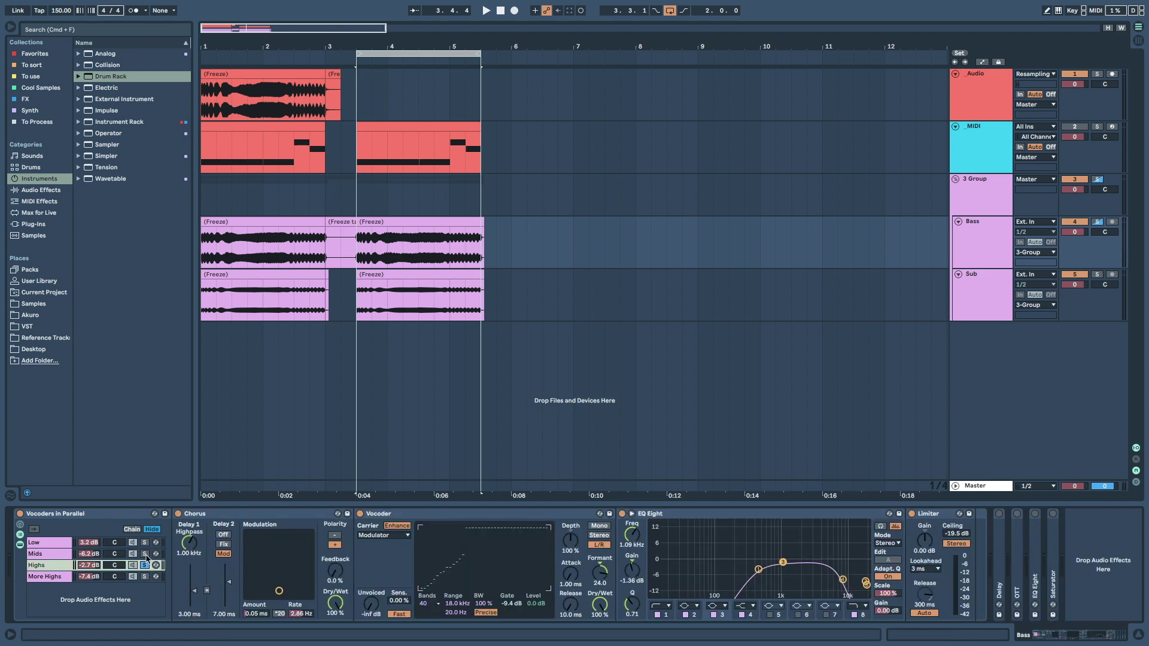
left_click(147, 555)
left_click(145, 544)
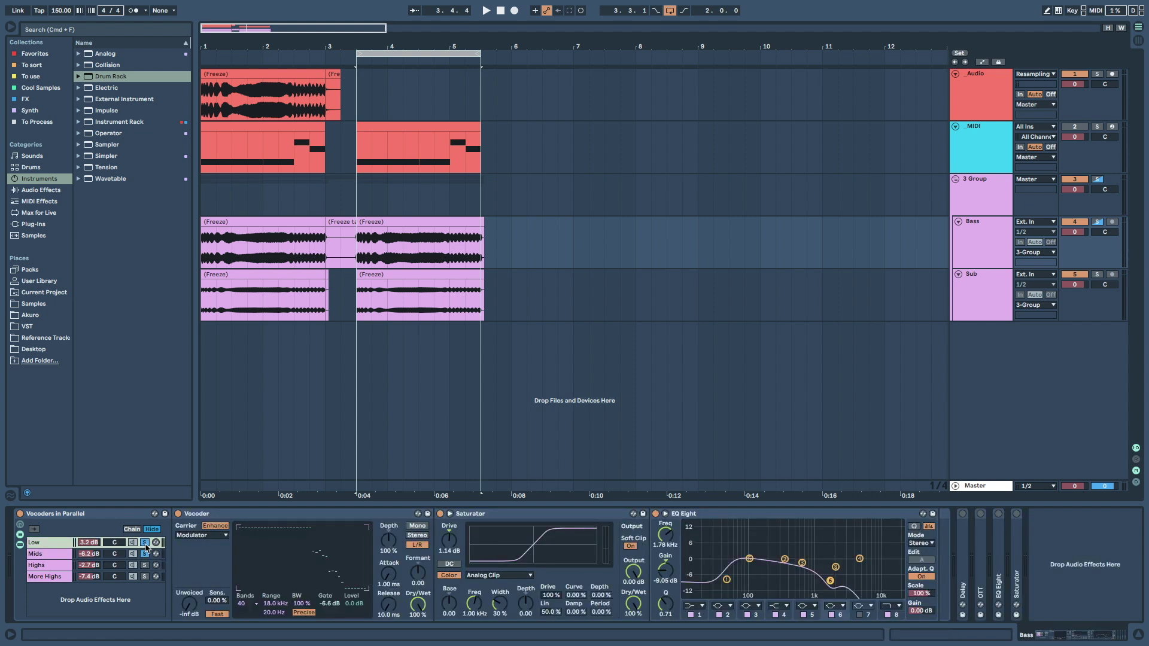
key("space")
key("space")
- Solo the Highs chain and compare its sound with the Chorus switched off and on during playback
left_click(145, 565)
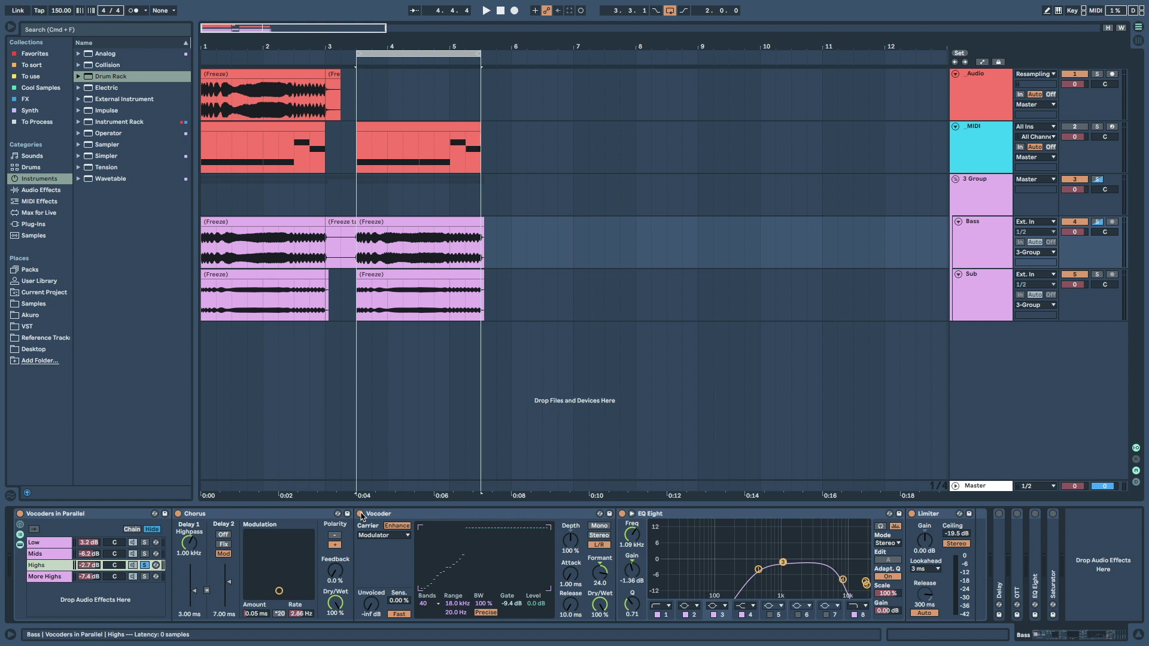
left_click(177, 514)
key("space")
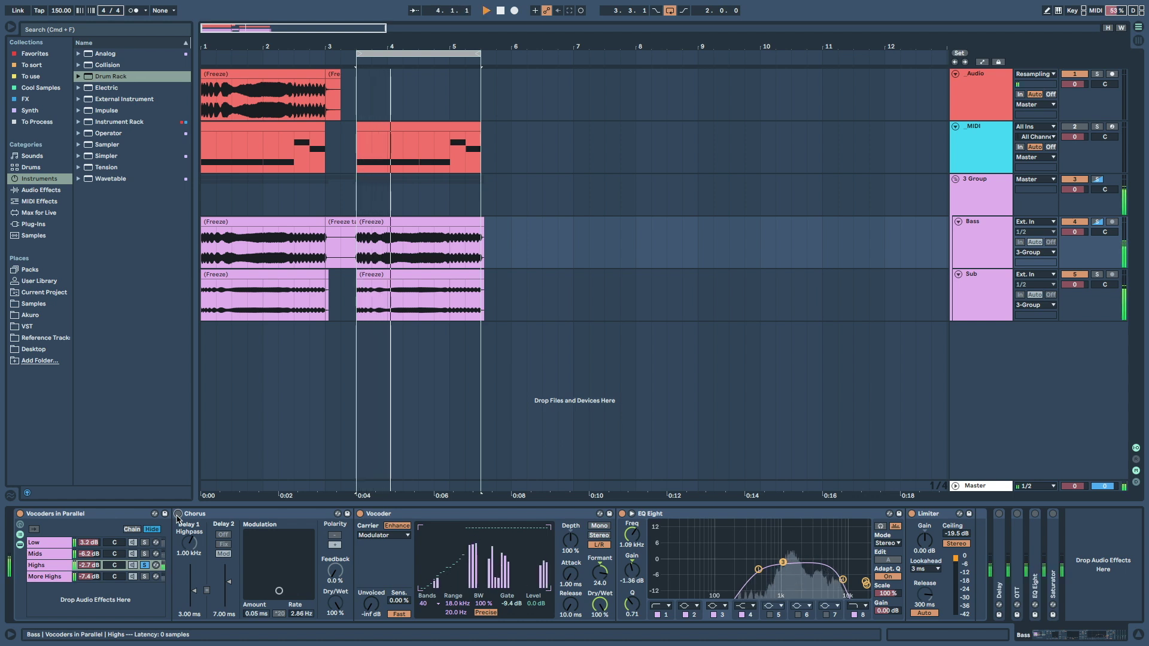
left_click(177, 514)
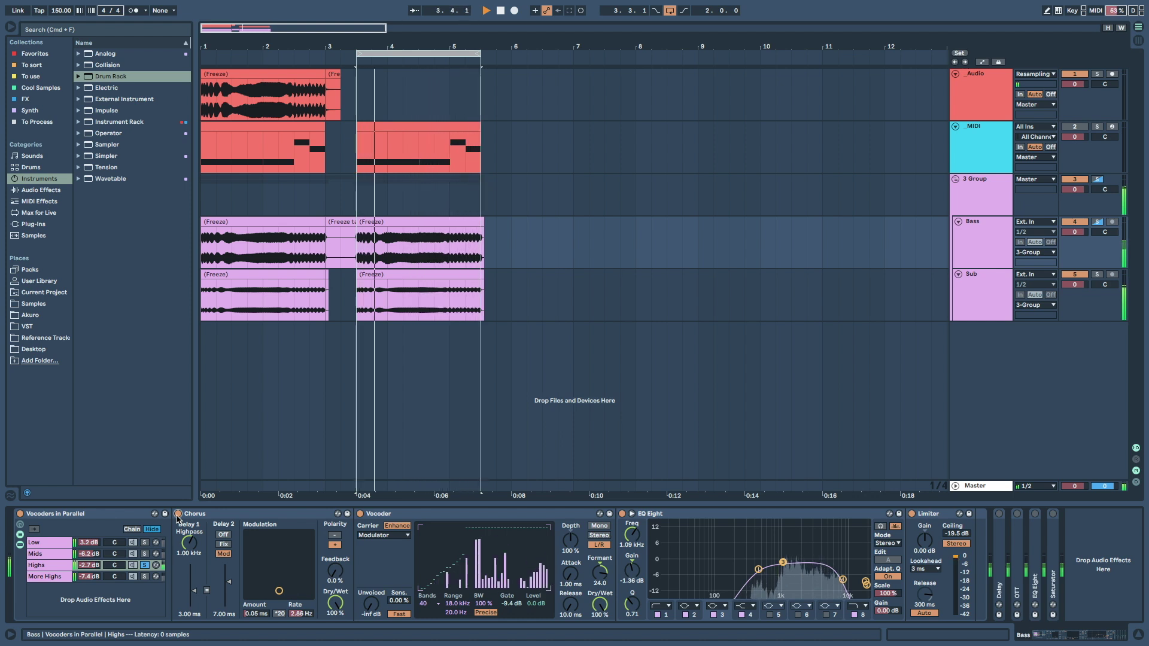
key("space")
left_click(178, 514)
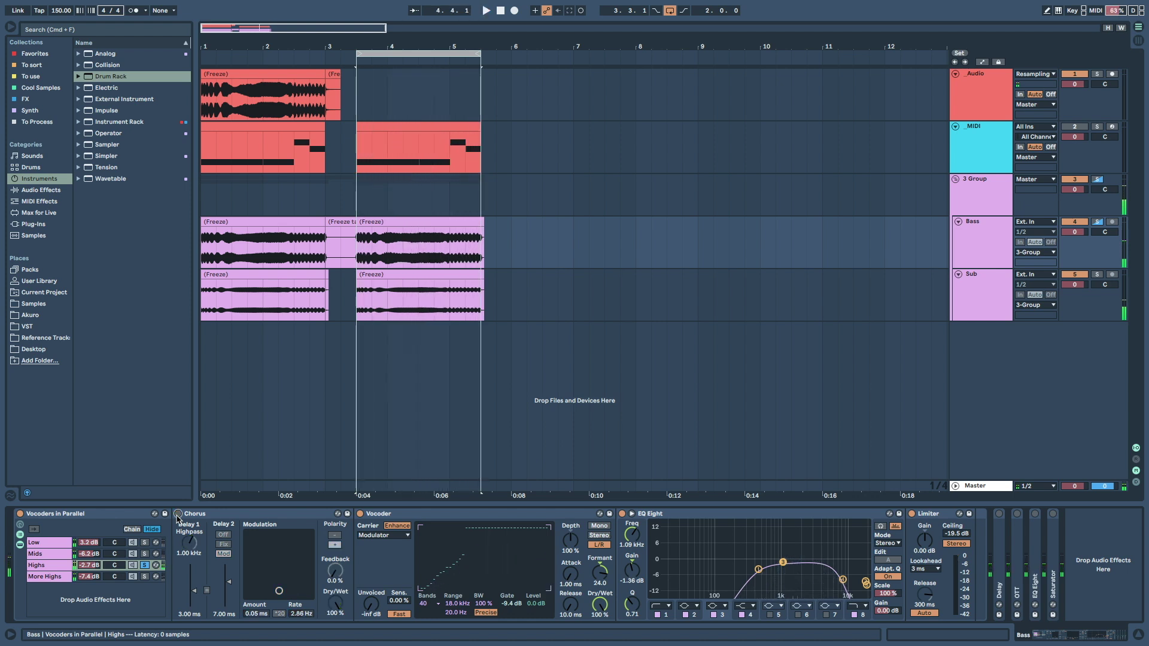
- Add the Mids and Low chains to the soloed Highs chain and play the three together
left_click(145, 554)
left_click(145, 543)
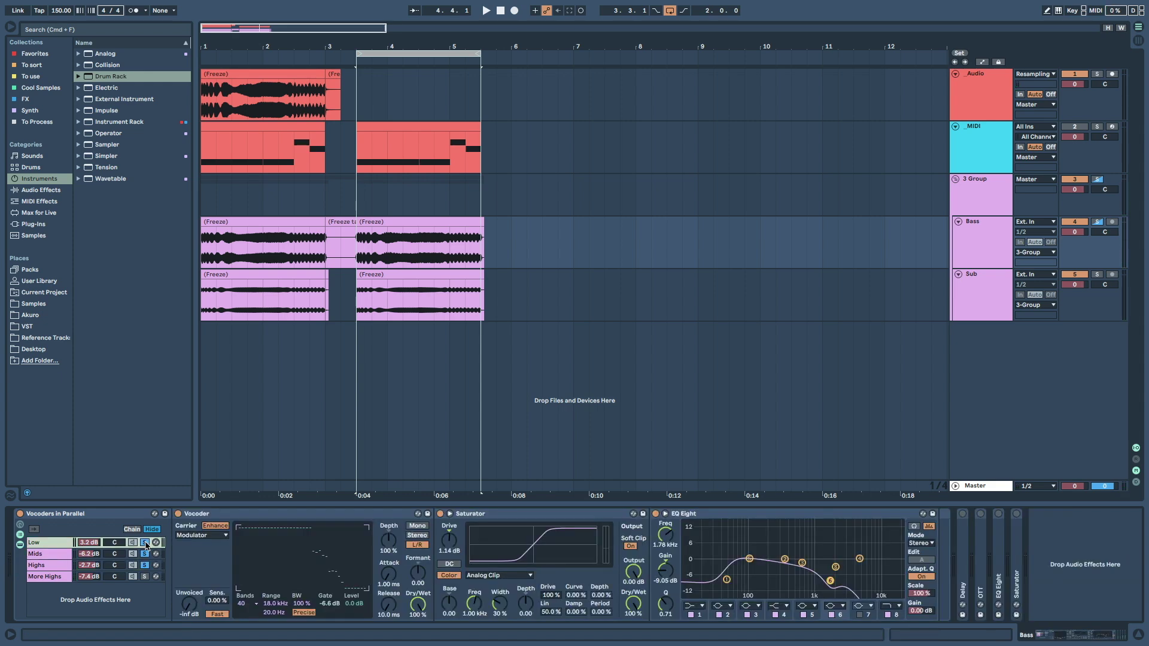
key("space")
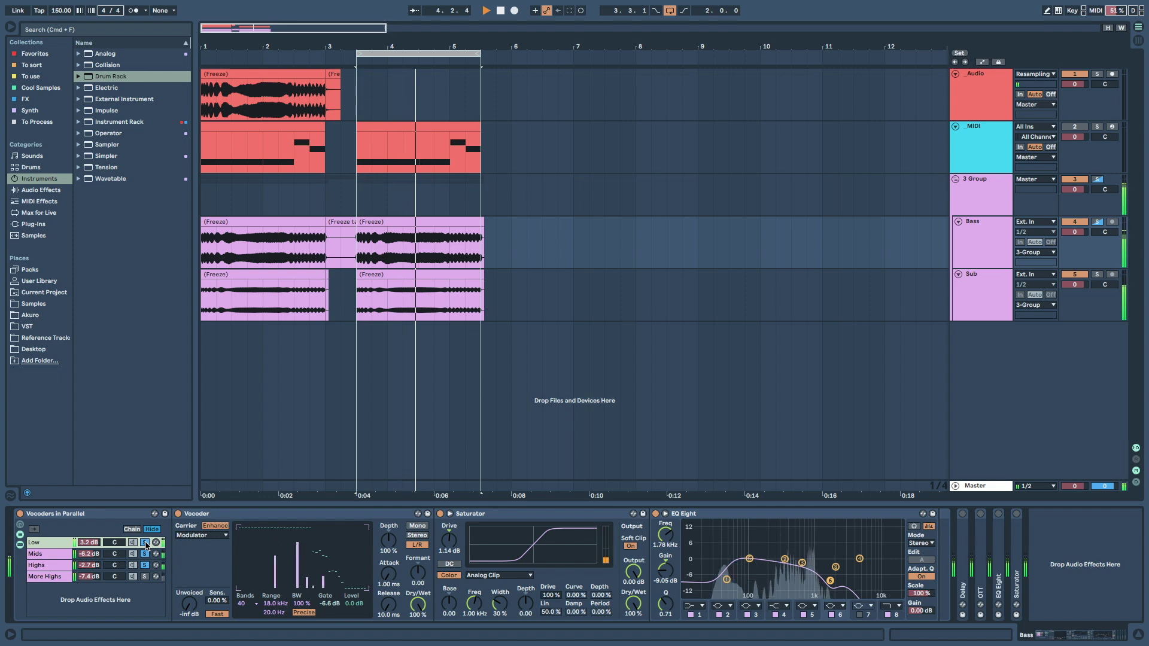
key("space")
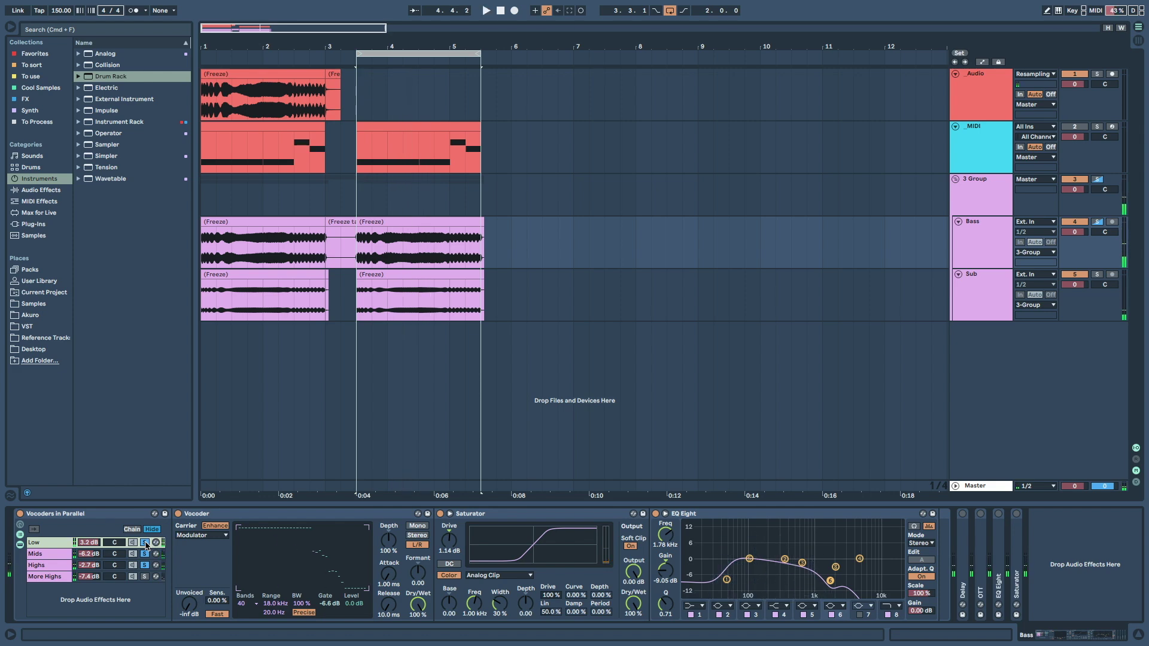
- Solo the More Highs chain, examine its devices through to the Limiter and play the loop through it
left_click(145, 577)
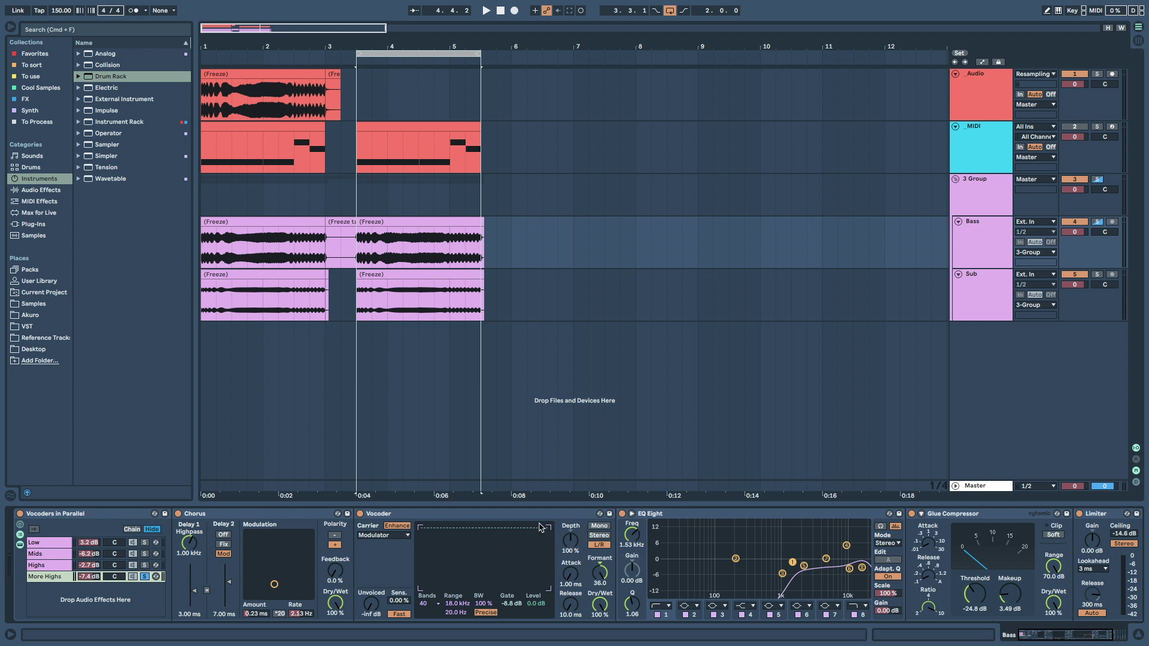
scroll(801, 572, "right", 2)
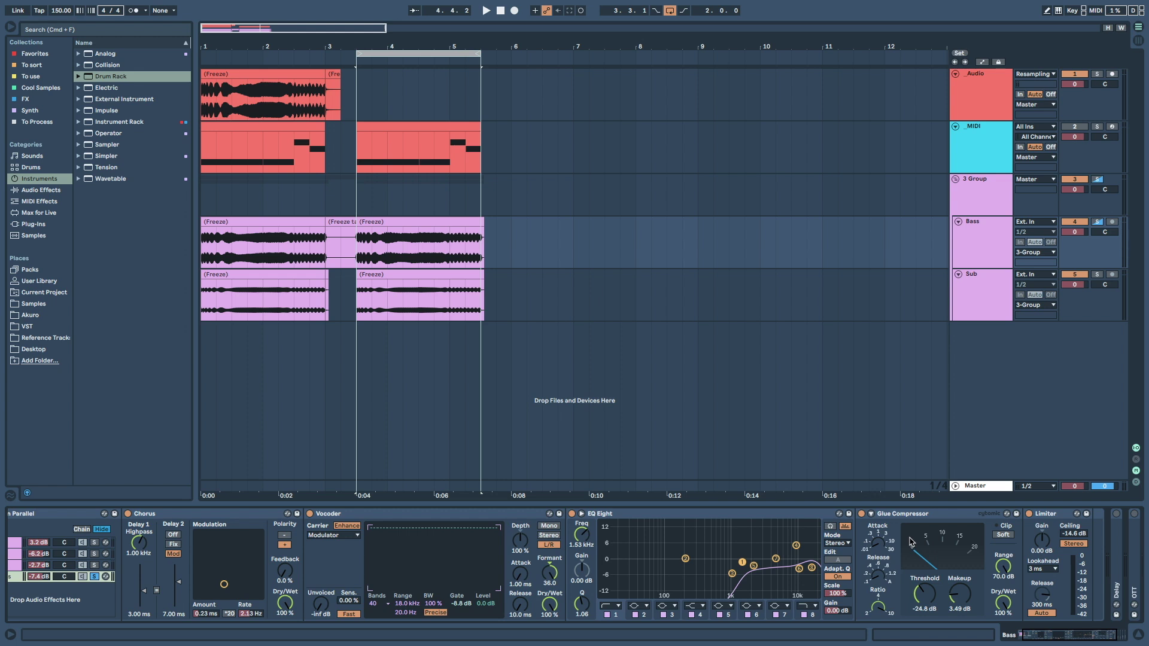
key("space")
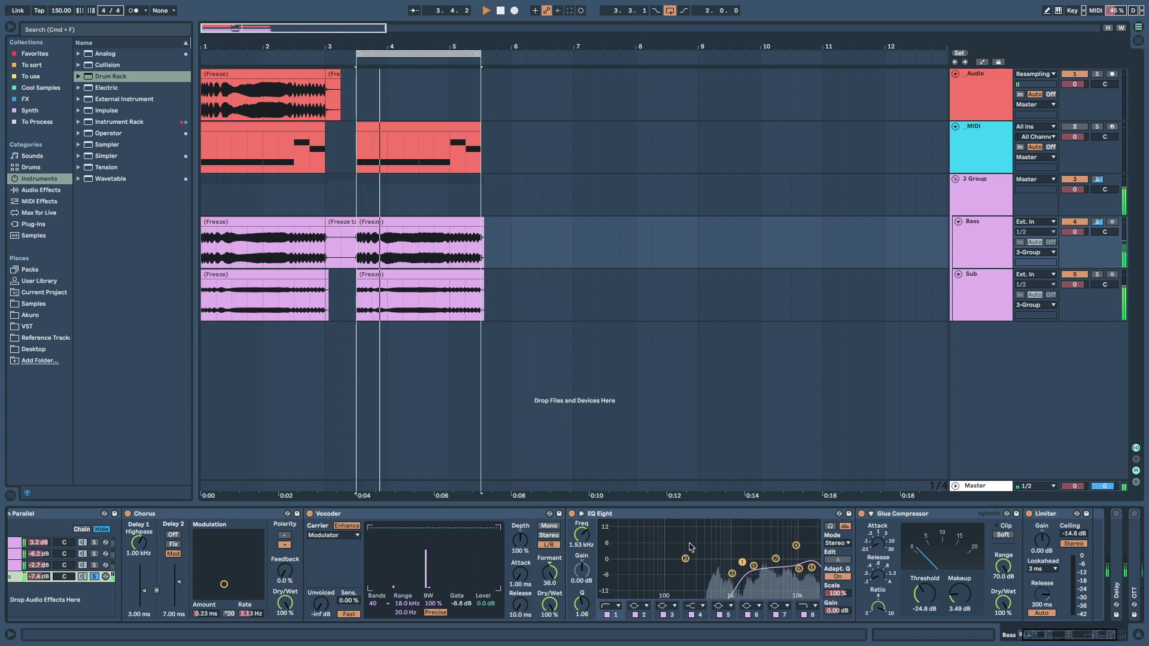
scroll(691, 548, "left", 2)
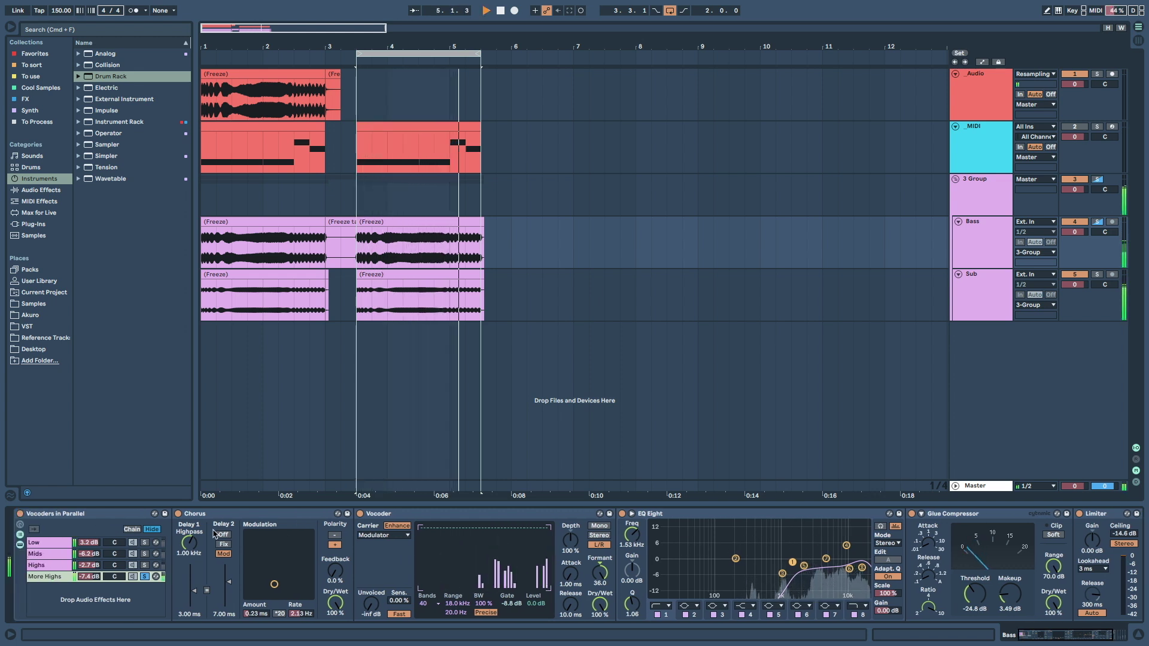
key("space")
- Unsolo the More Highs chain and play all four vocoder chains together
left_click(145, 577)
key("space")
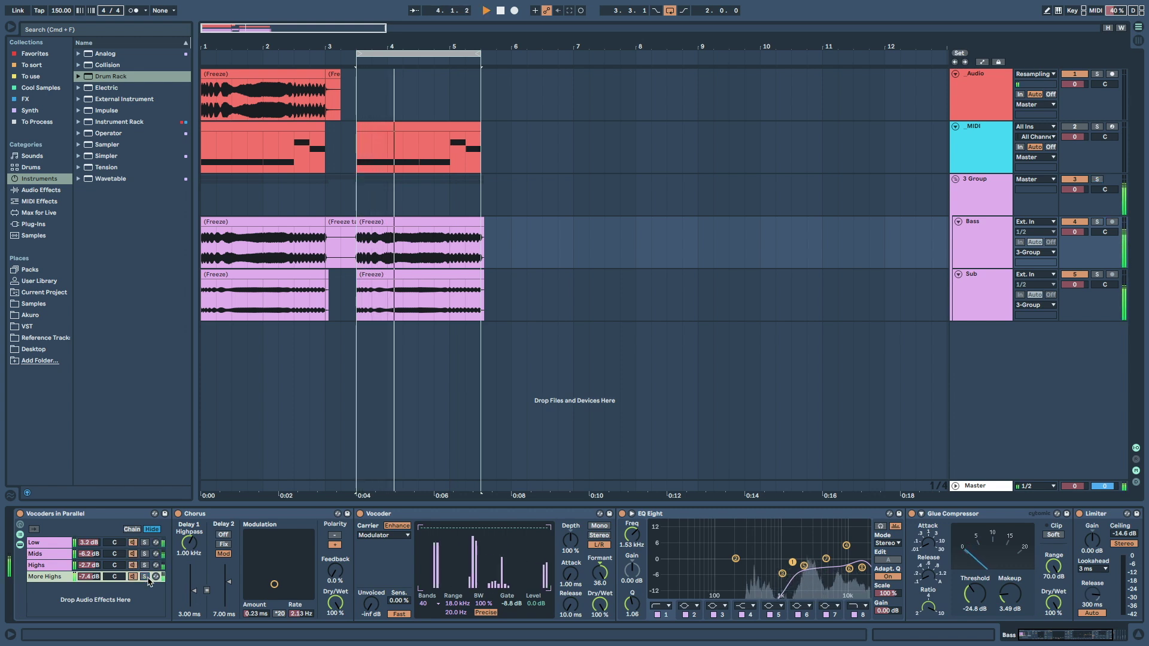
- Stop playback, collapse the Bass track's devices, and unfold and switch on the Delay
key("space")
double_click(57, 515, "alt")
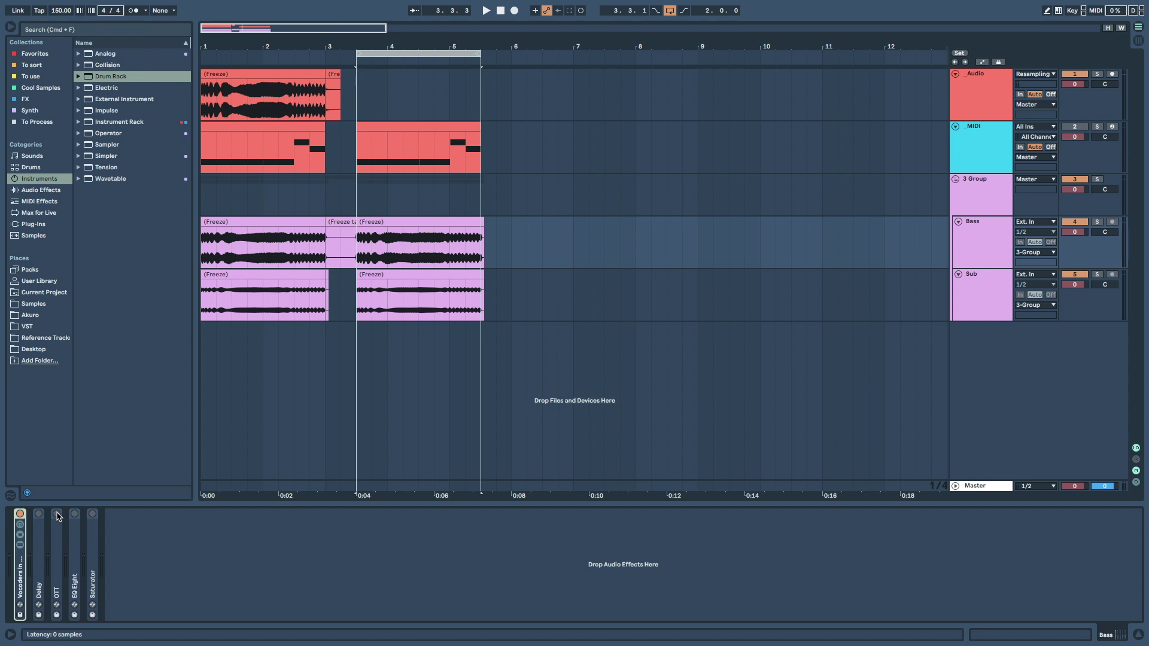
double_click(39, 541)
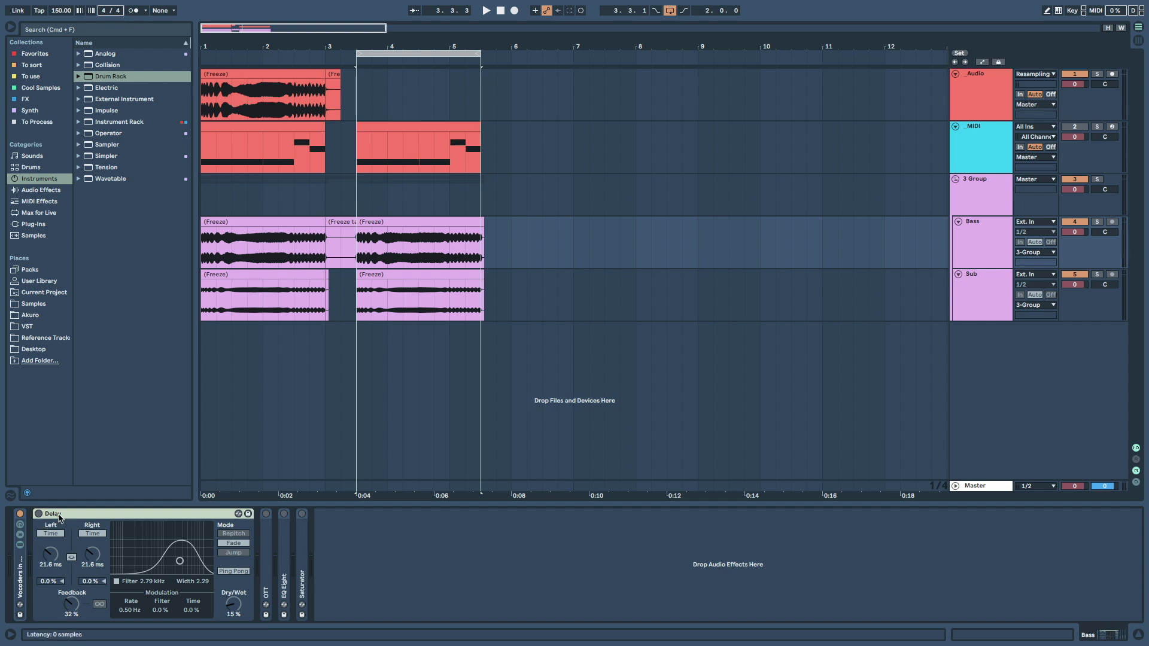
left_click(39, 514)
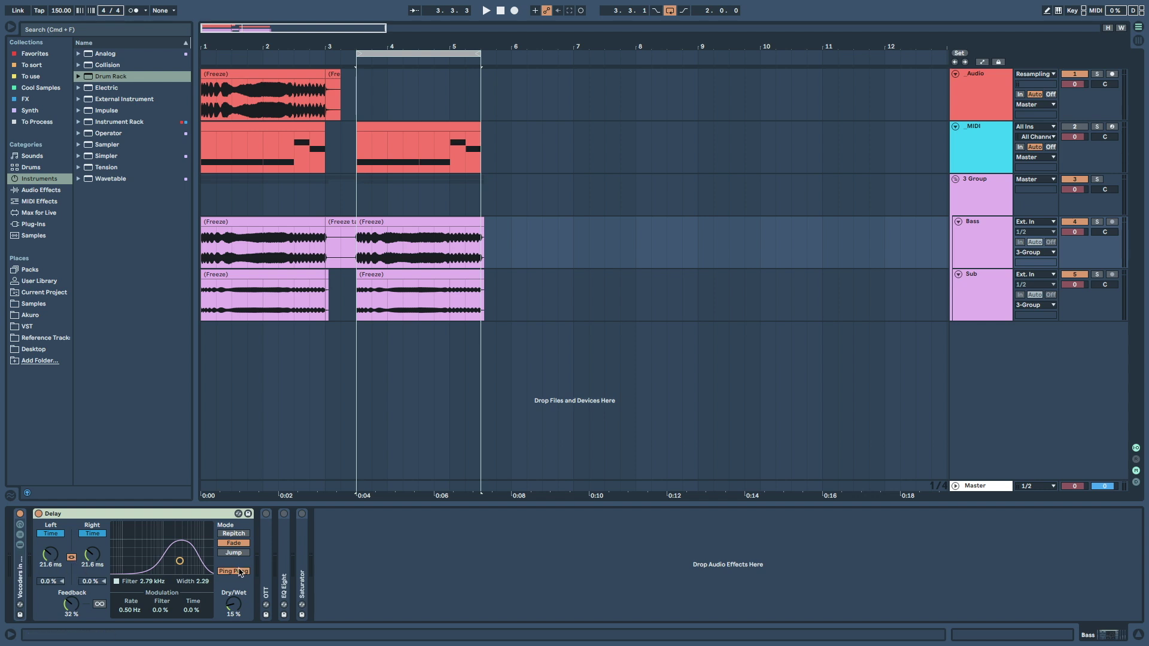
- Compare the Delay's sound at 100 % and 15 % Dry/Wet by playing the loop with each setting
left_click_drag(233, 604, 233, 563)
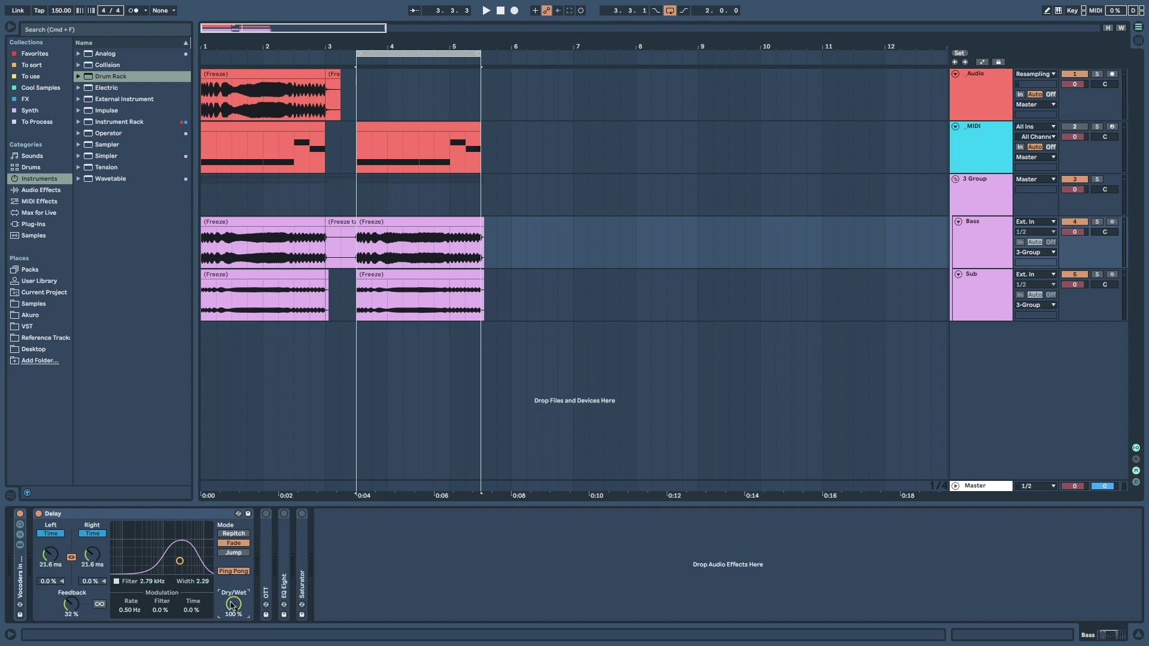
key("space")
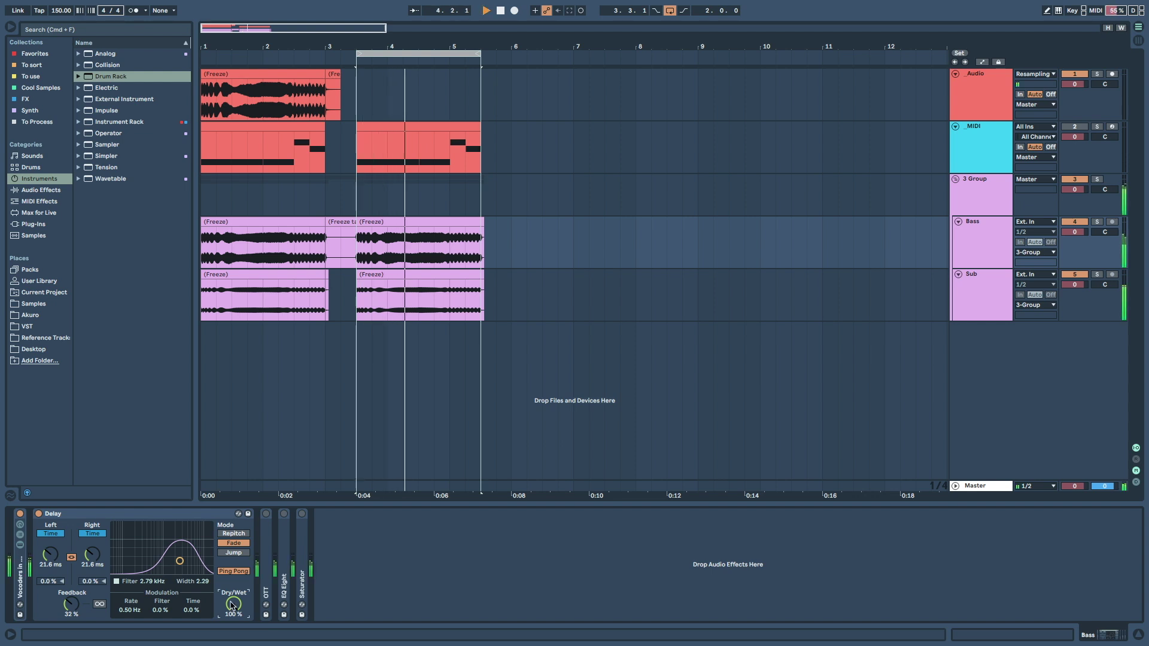
key("space")
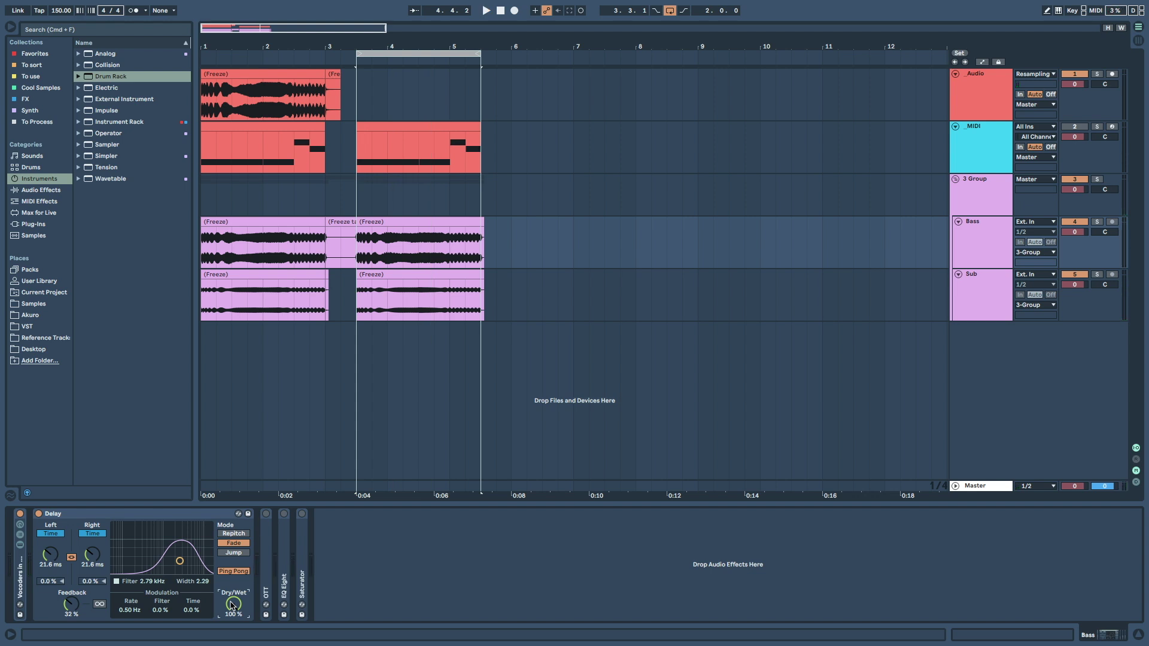
left_click_drag(231, 605, 232, 634)
key("space")
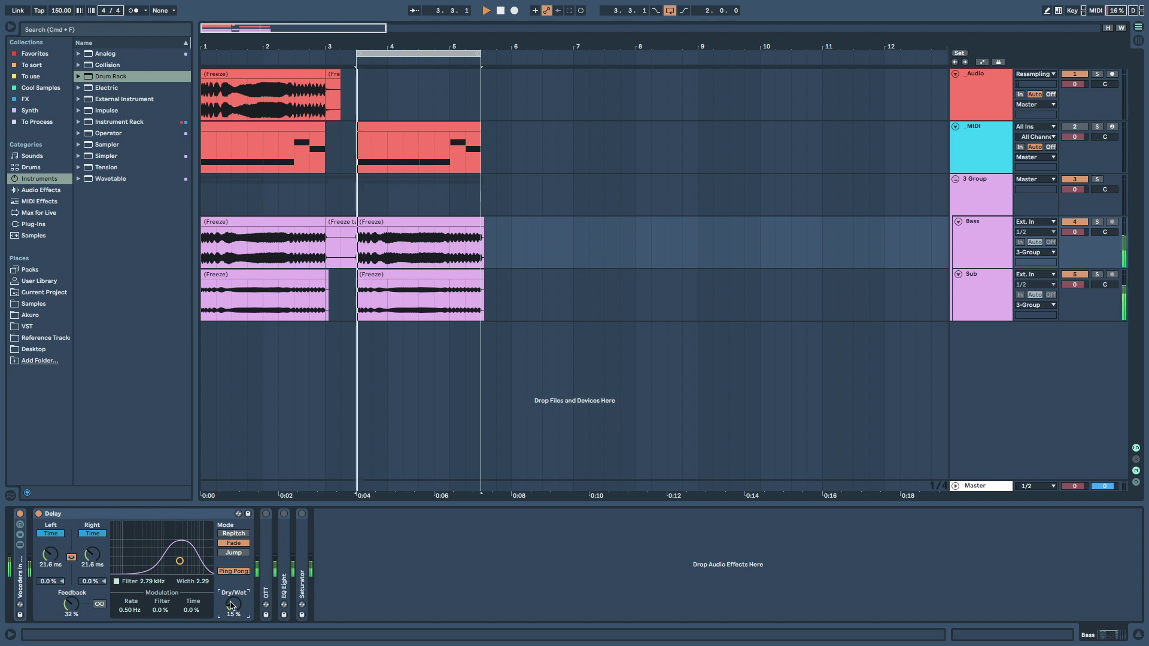
key("space")
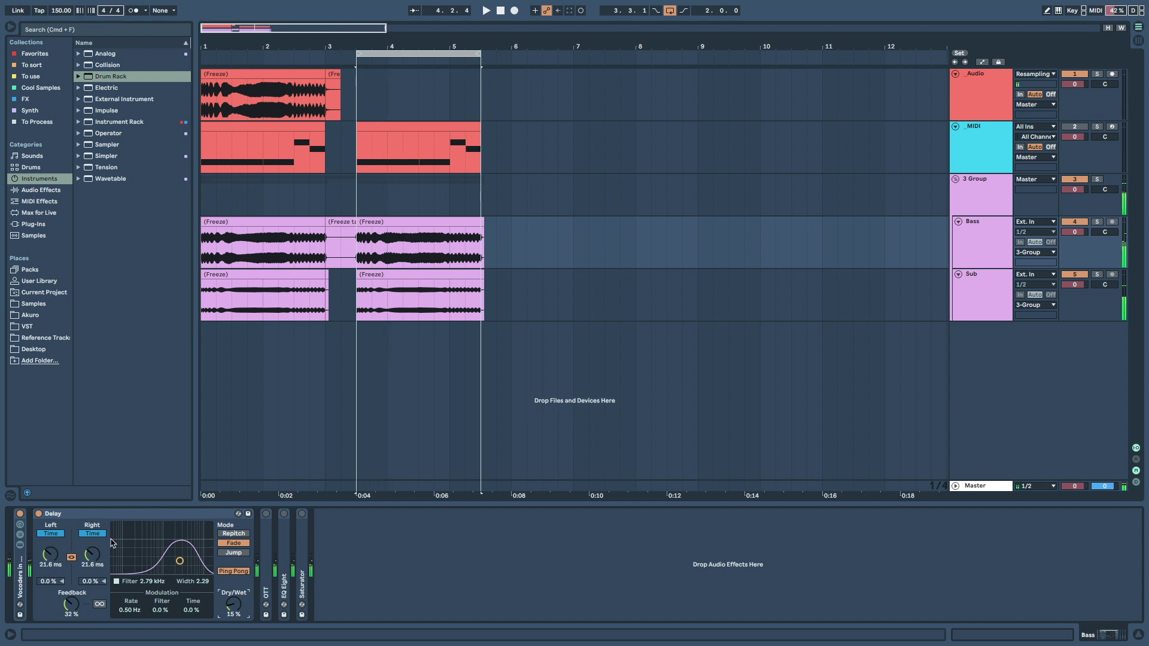
- Unfold and switch on the OTT after the Delay and play the loop through it
double_click(267, 540)
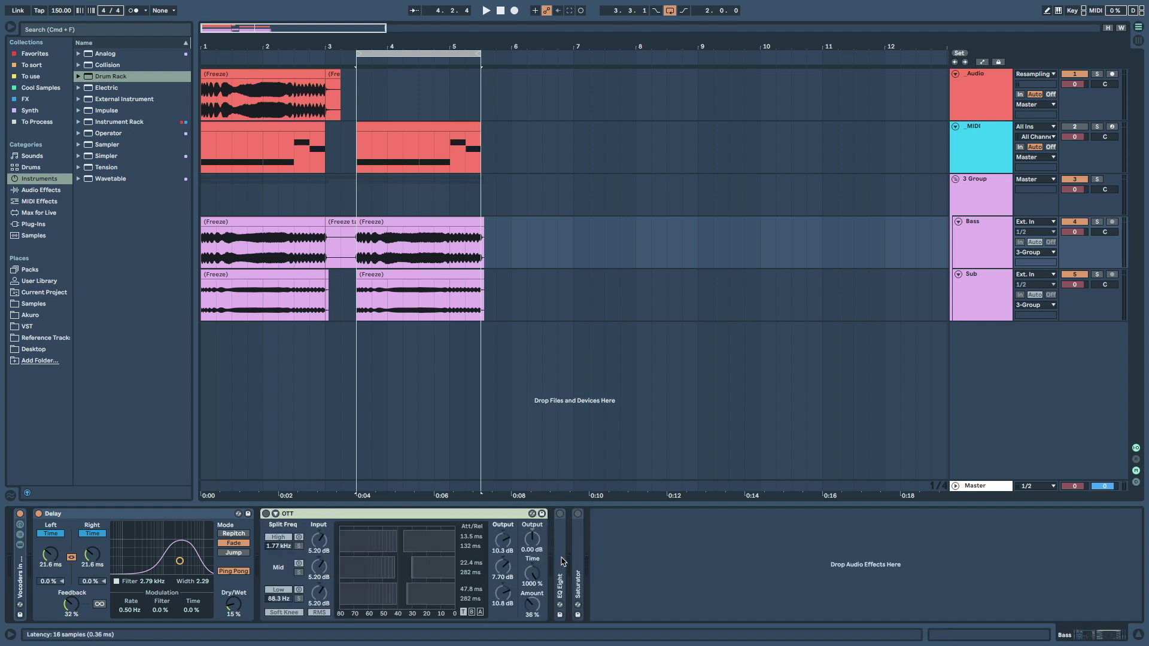
left_click(266, 514)
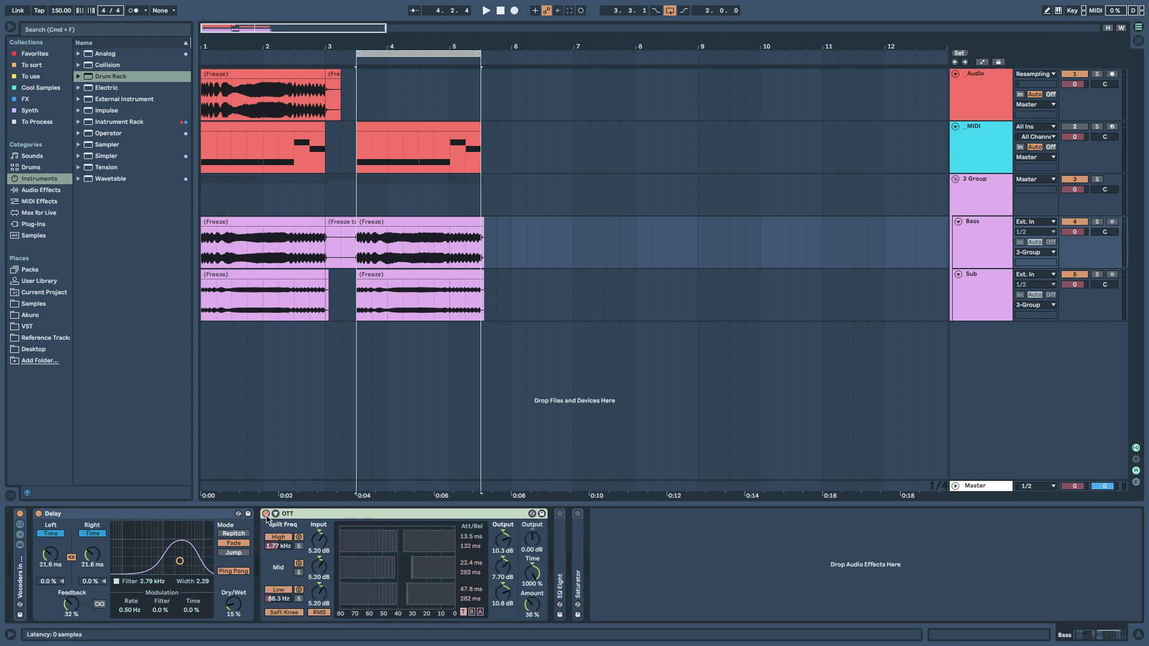
key("space")
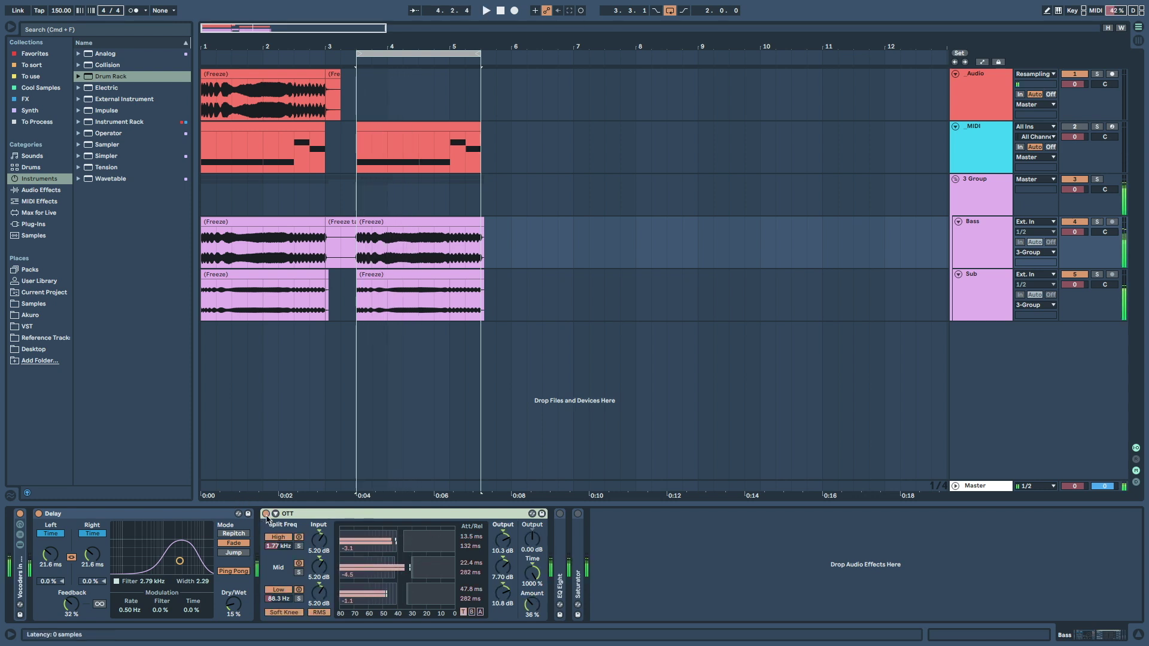
key("space")
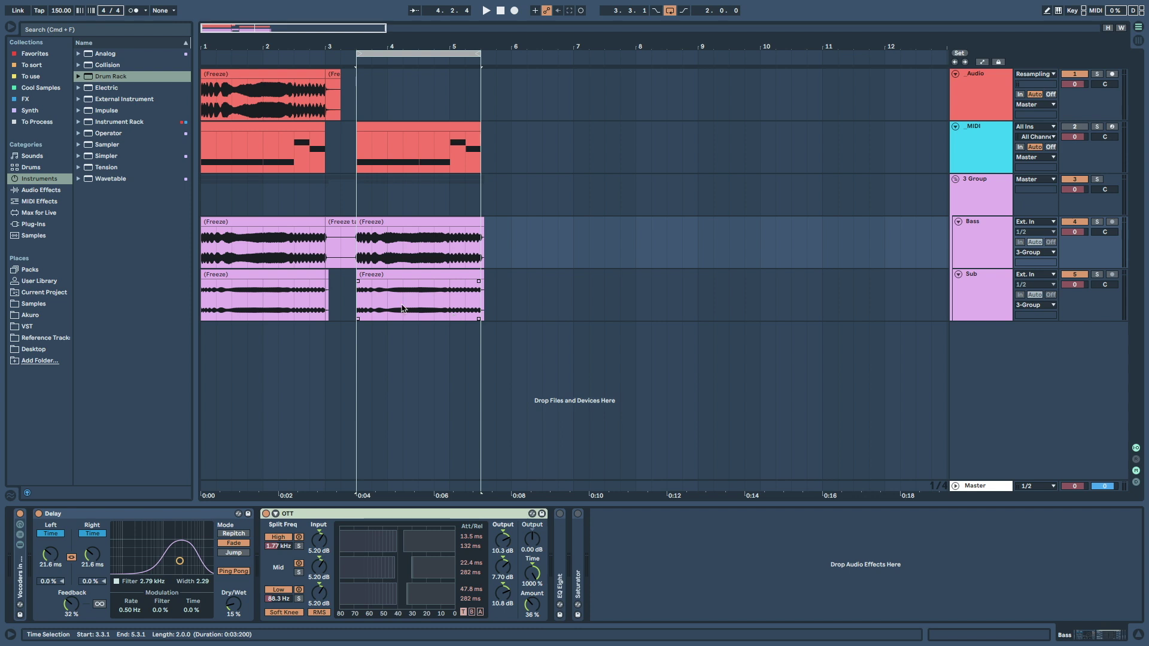
- Compare the OTT's Time at 100 % and 1000 % during playback, with its Amount at 100 % and at 36 %
left_click(533, 571)
key("Delete")
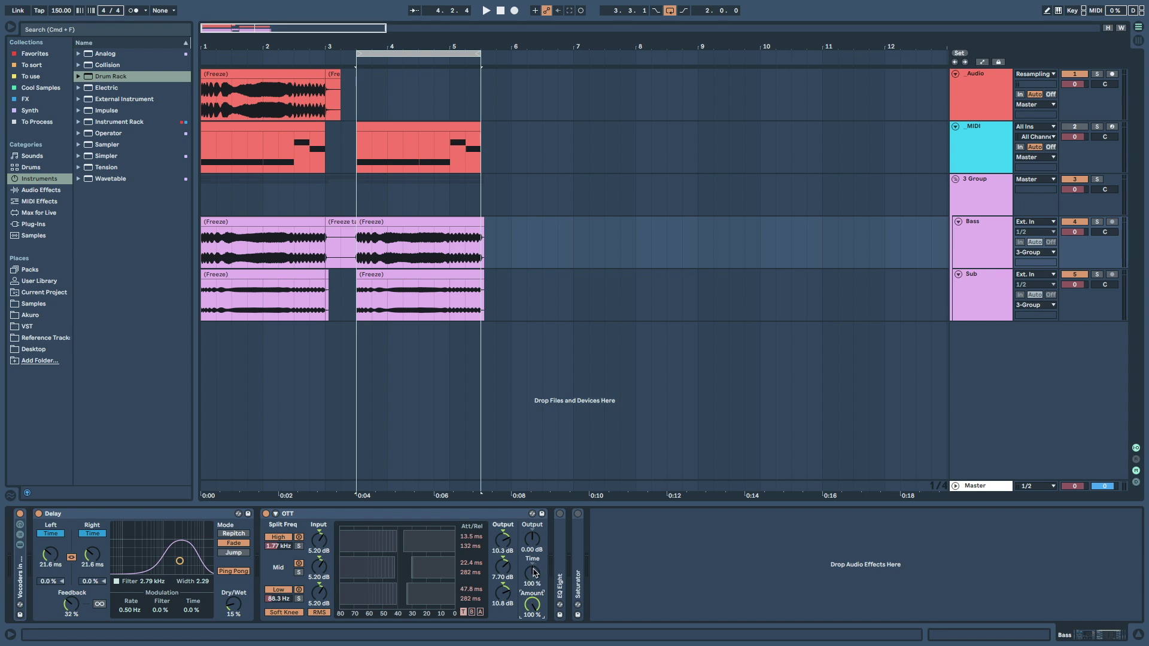
key("space")
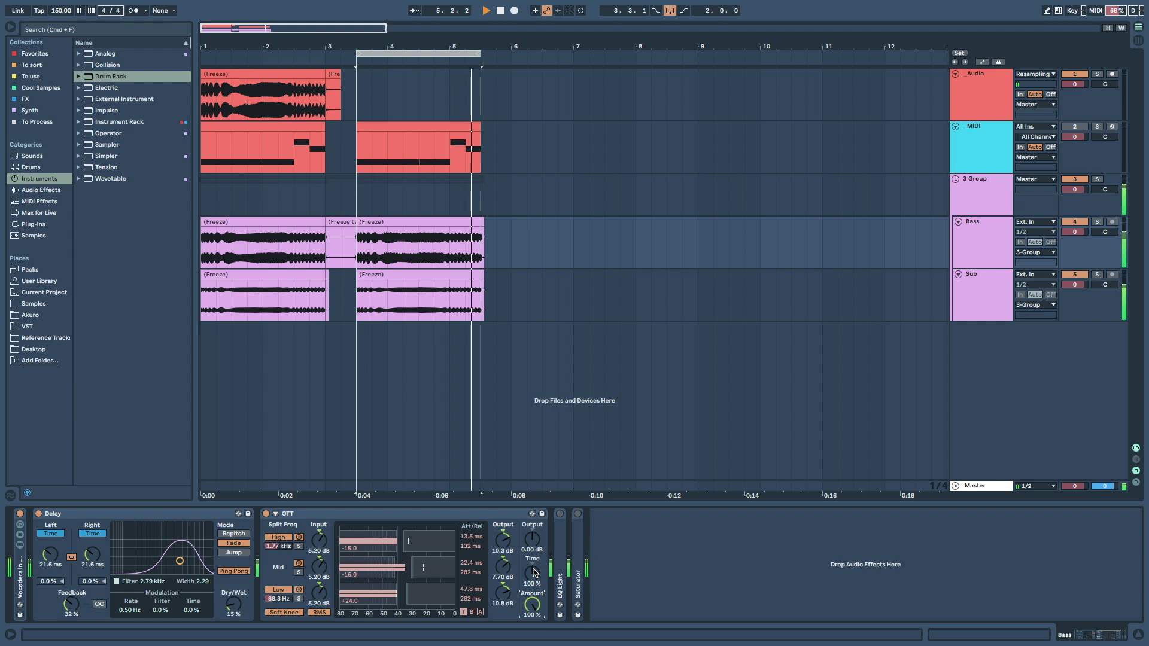
key("space")
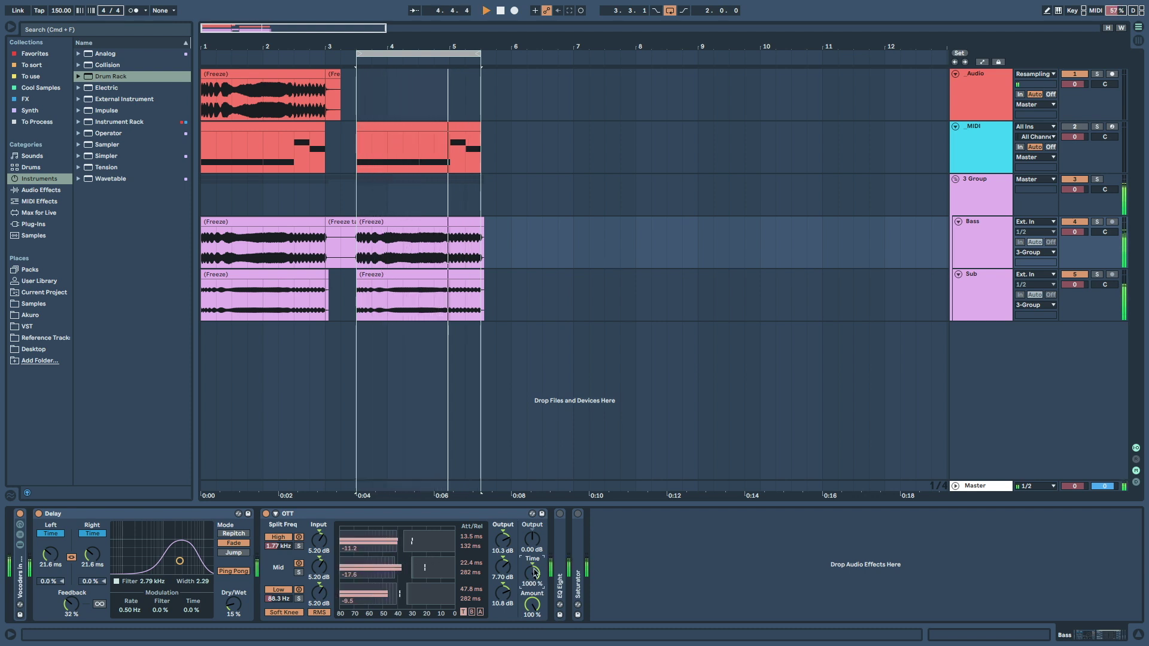
key("space")
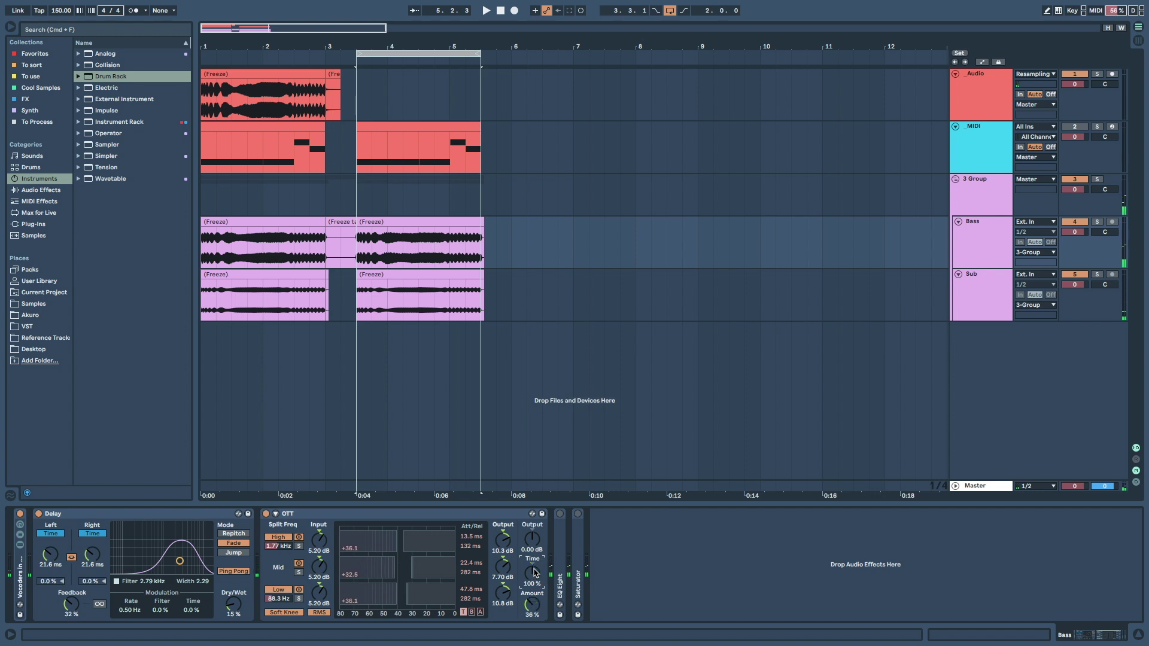
- Unfold and switch on the EQ Eight following the OTT and play the loop through it
double_click(563, 558)
left_click(561, 514)
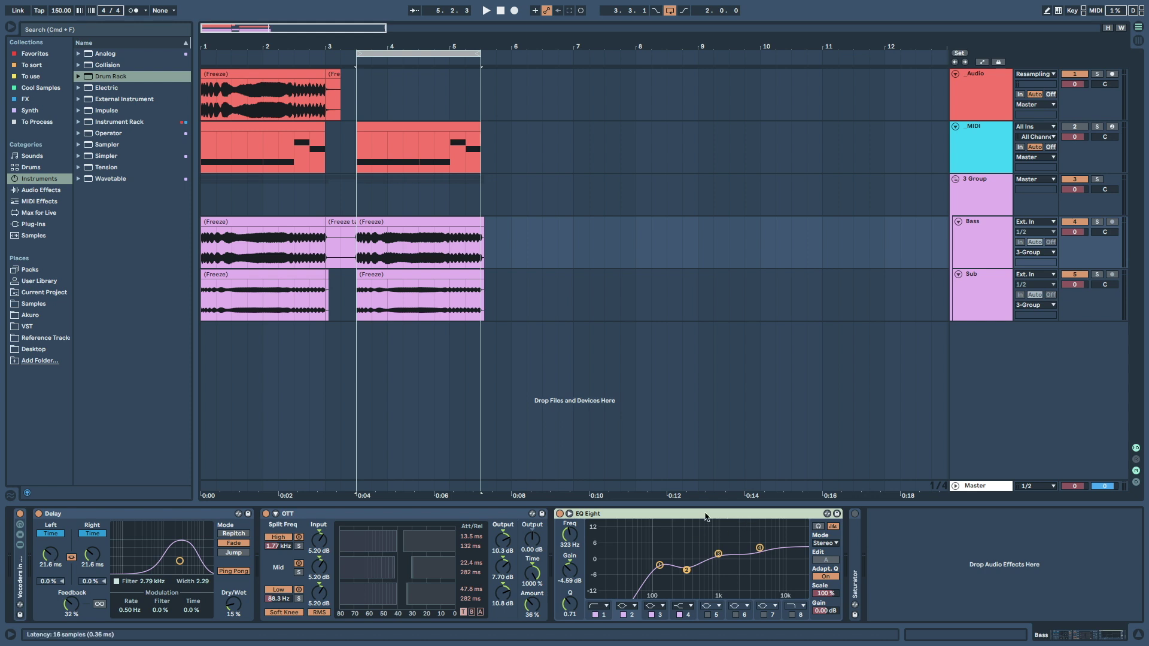
key("space")
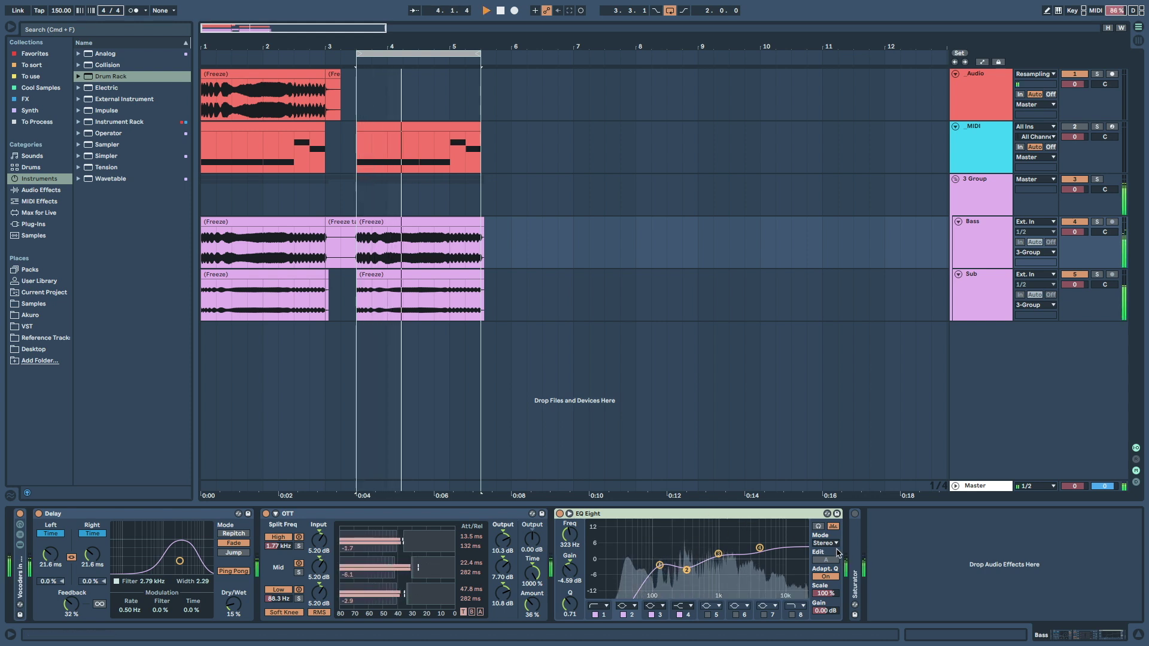
key("space")
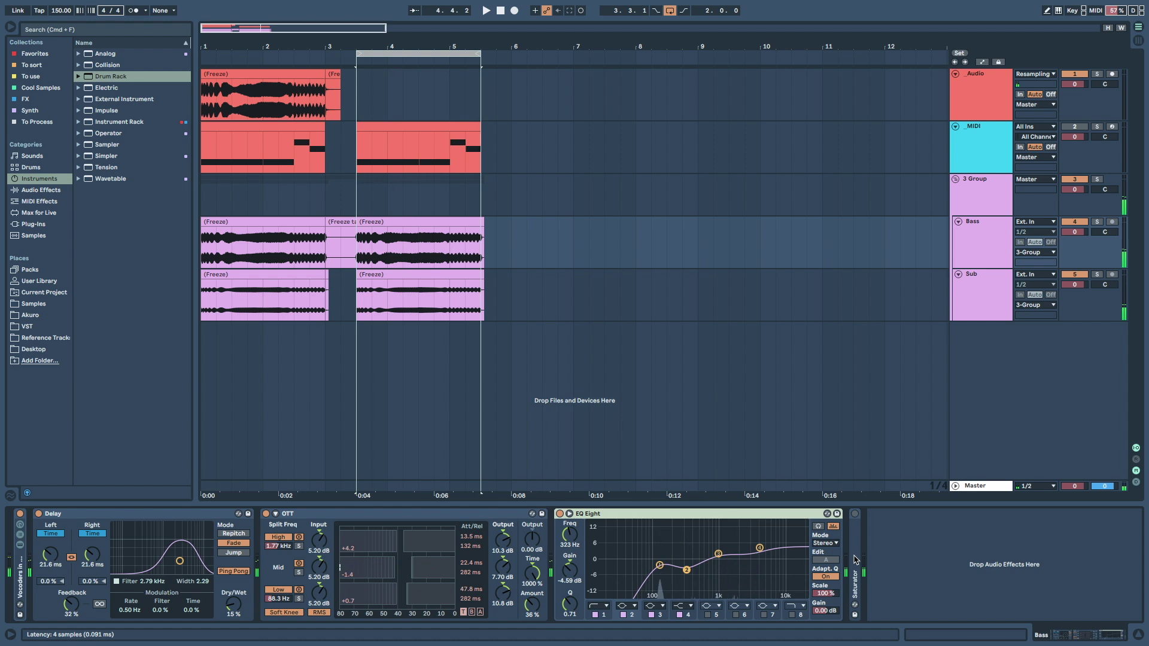
- Unfold and switch on the Saturator at the end of the Bass chain and play the loop with 3 Group soloed
double_click(857, 526)
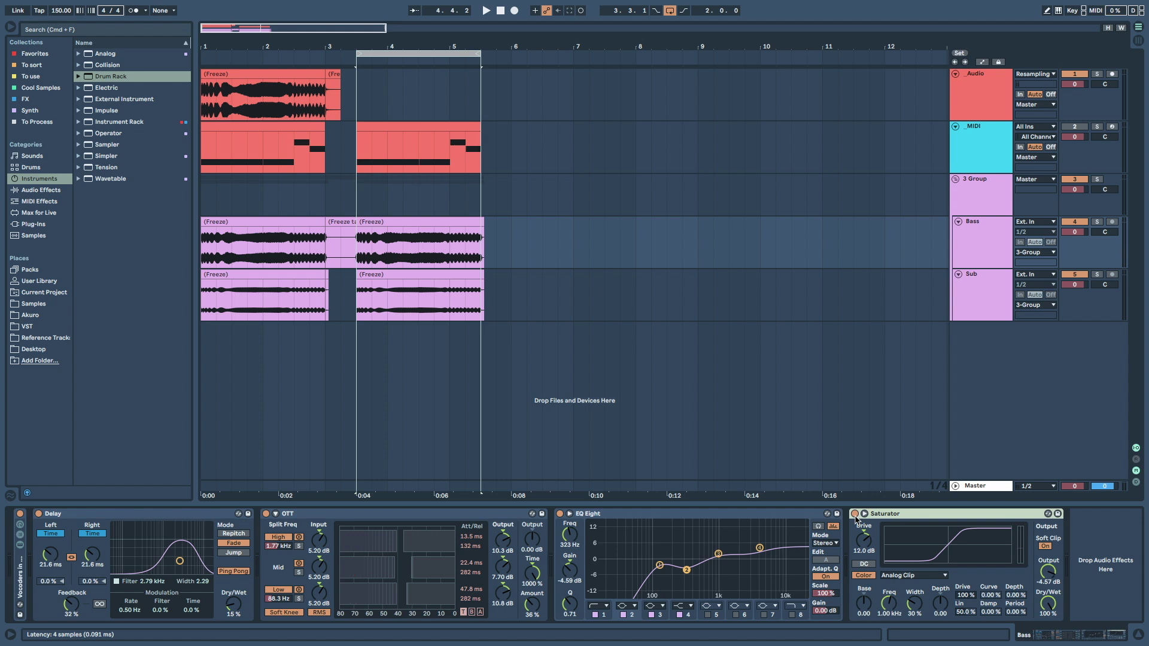
left_click(1097, 179)
key("space")
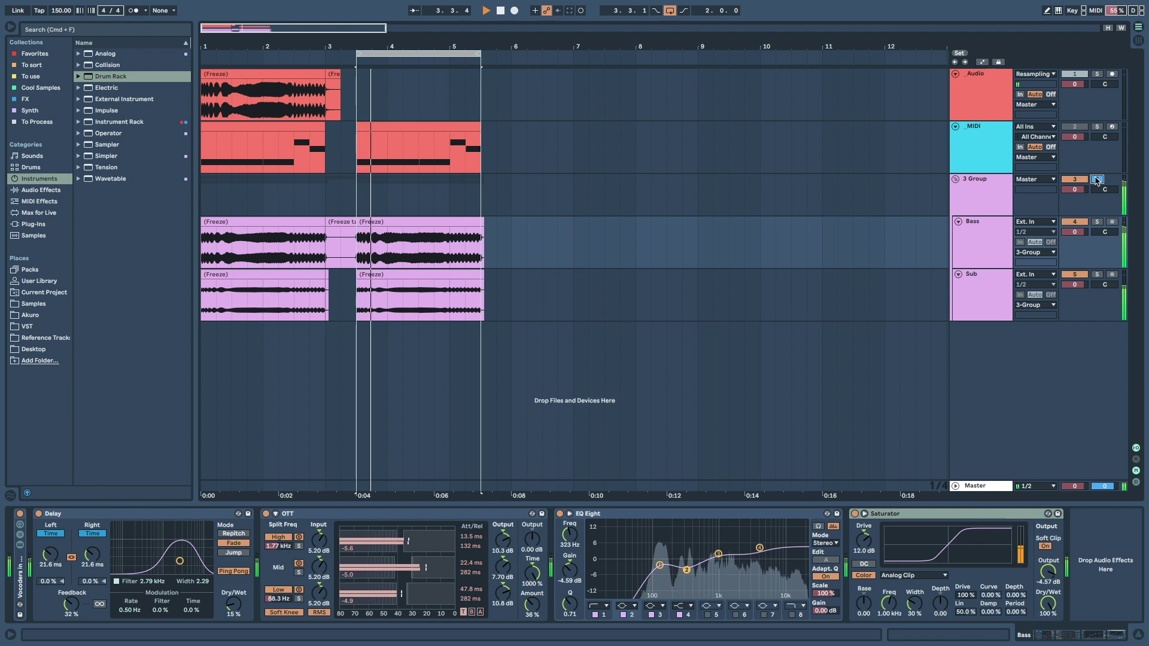
key("space")
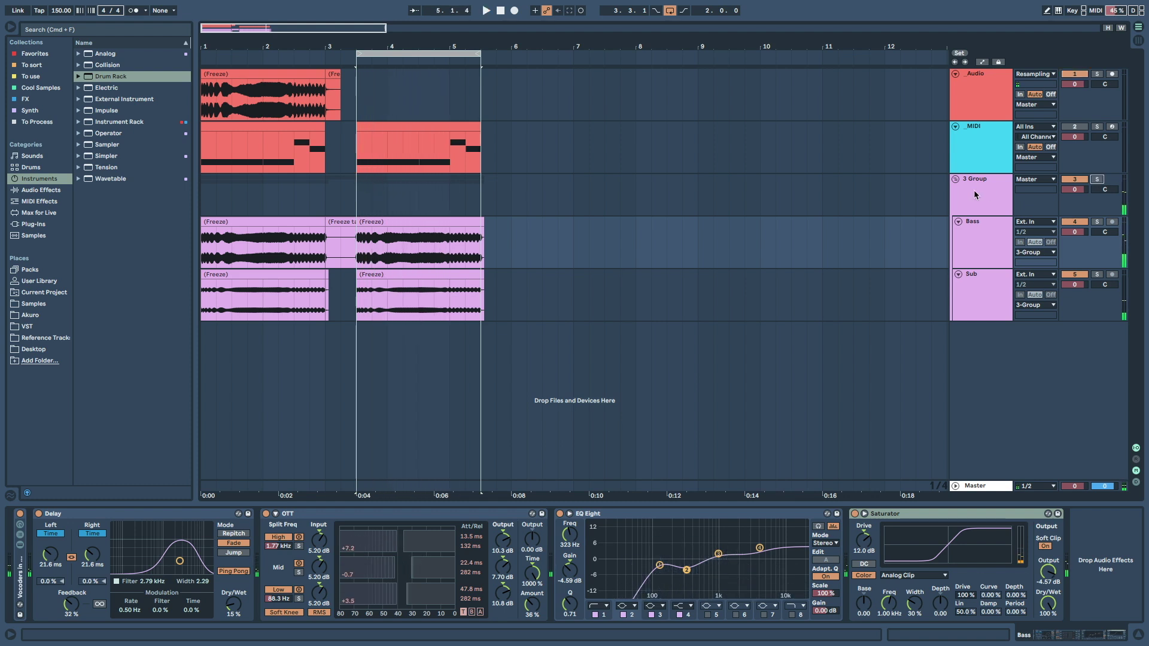
- Deactivate 3 Group and switch off all devices on the Bass track
left_click(955, 179)
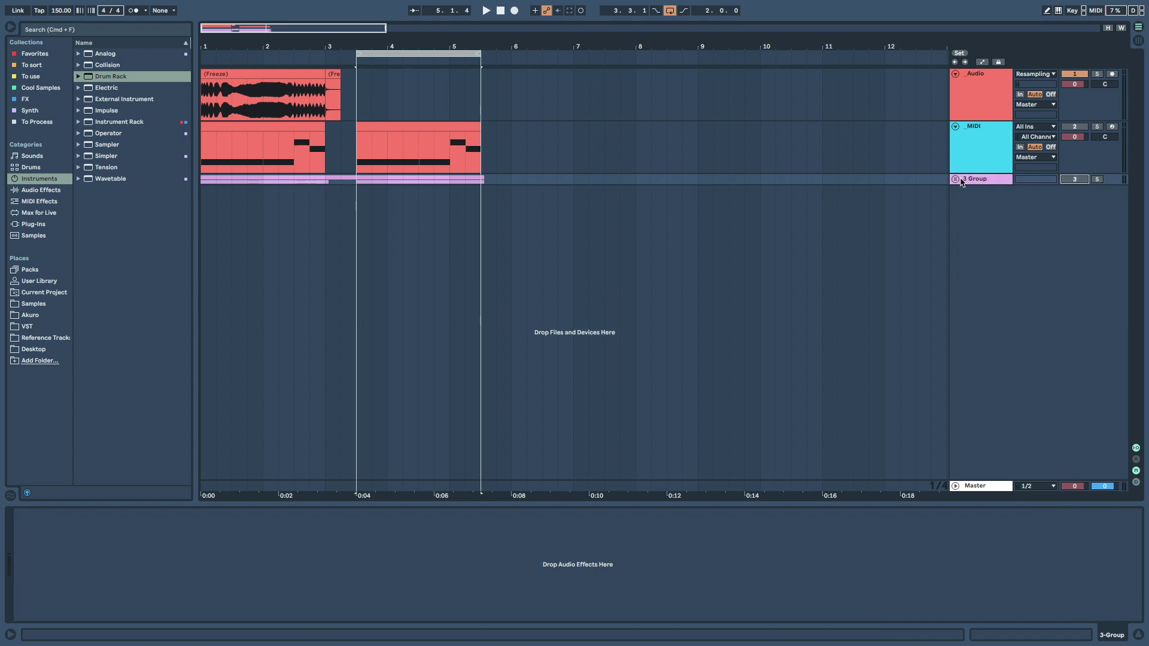
left_click(956, 180)
left_click(974, 248)
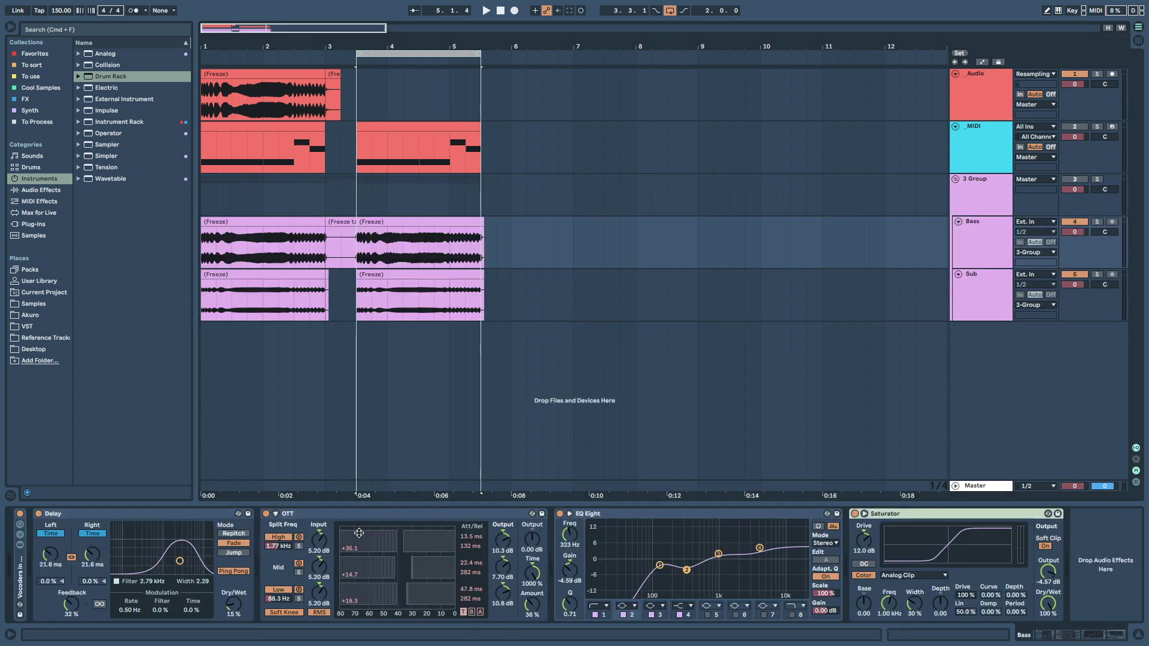
left_click(22, 576)
key("super+a")
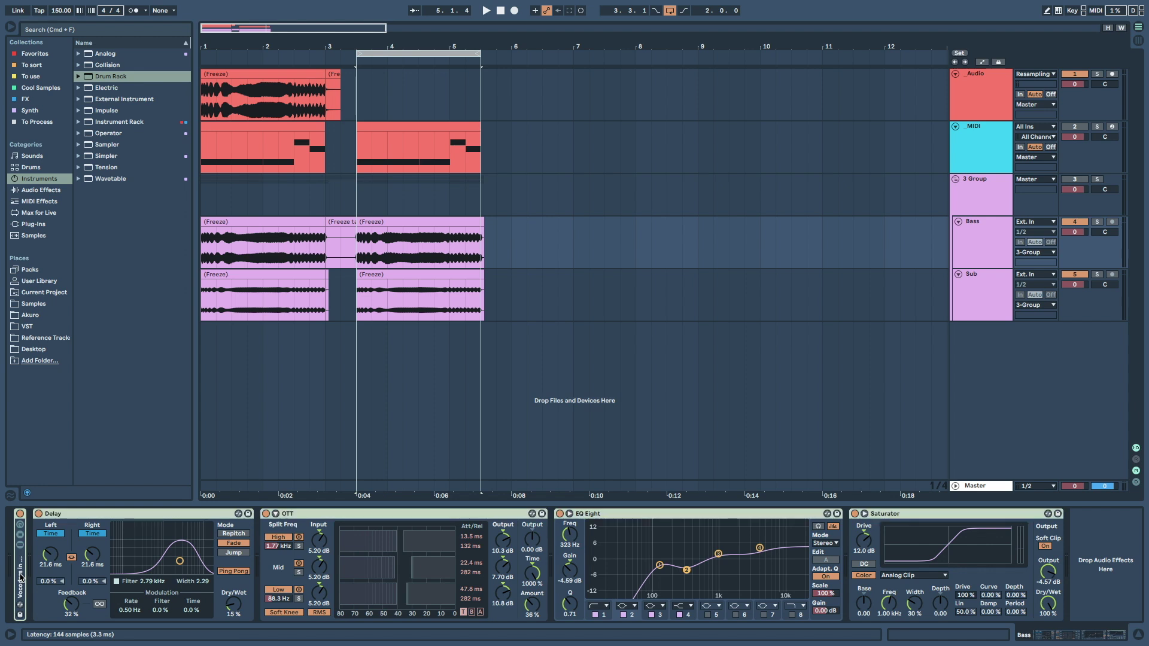
key("0")
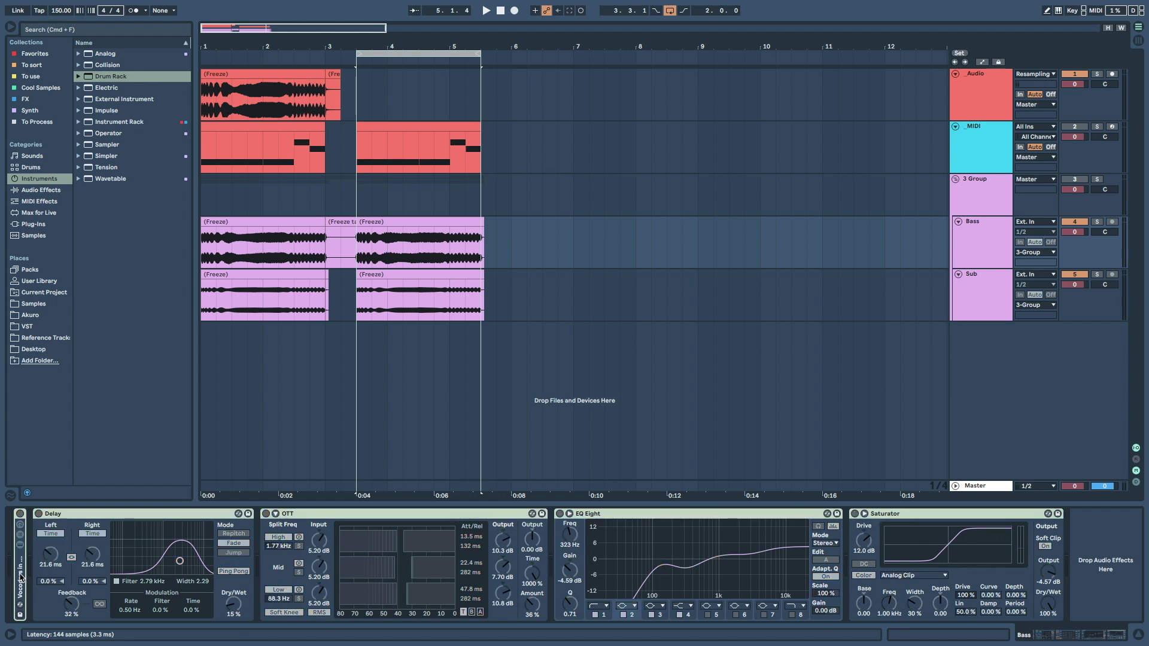
- Solo the _Audio track and play its frozen clip from the start
left_click(288, 71)
left_click(1099, 74)
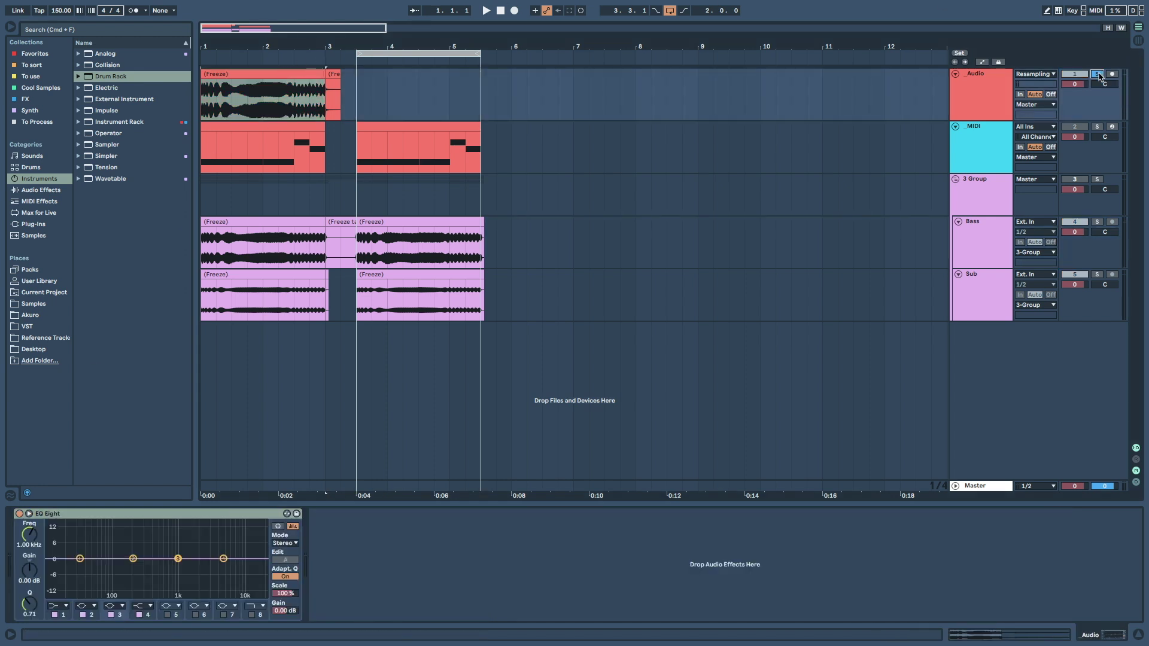
key("space")
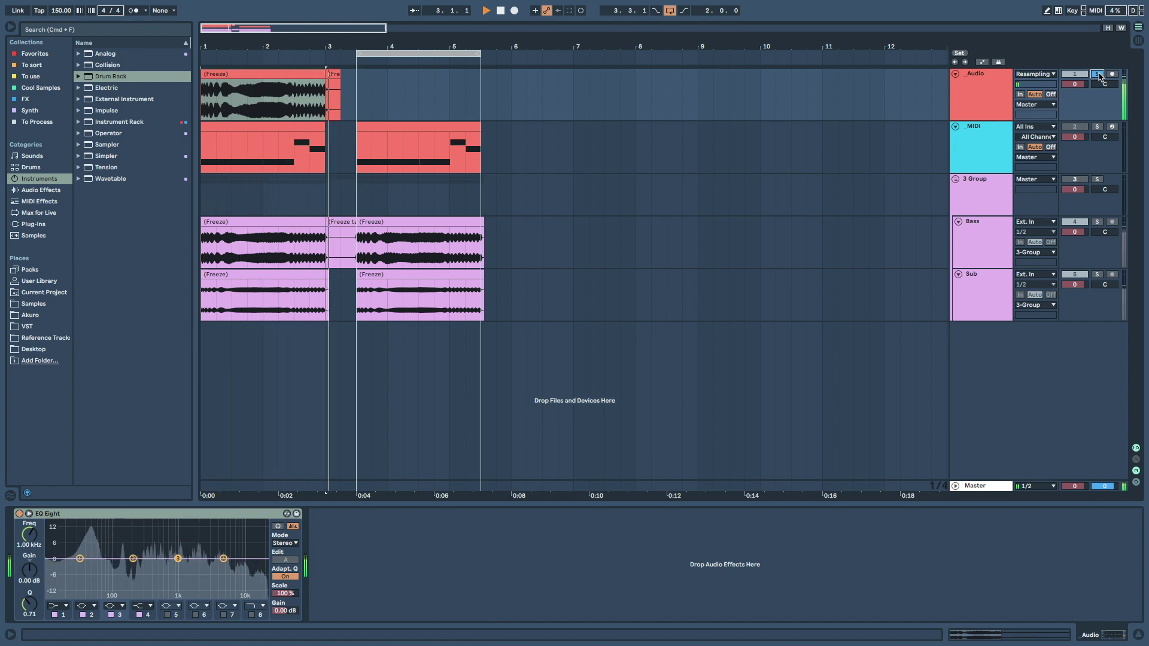
key("space")
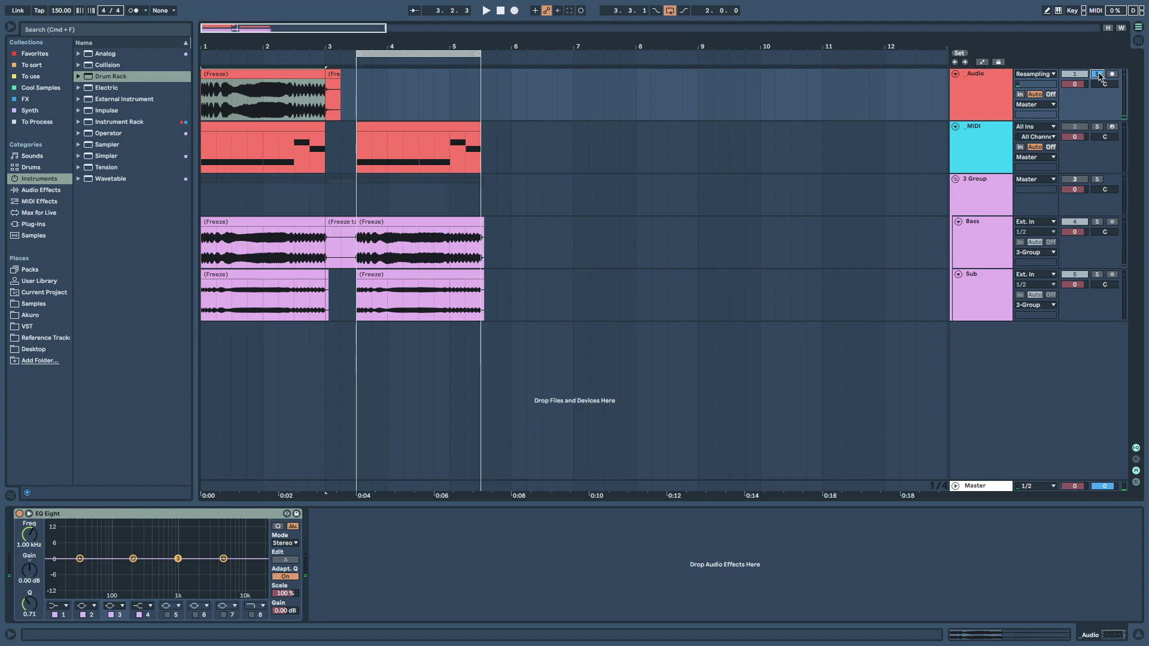